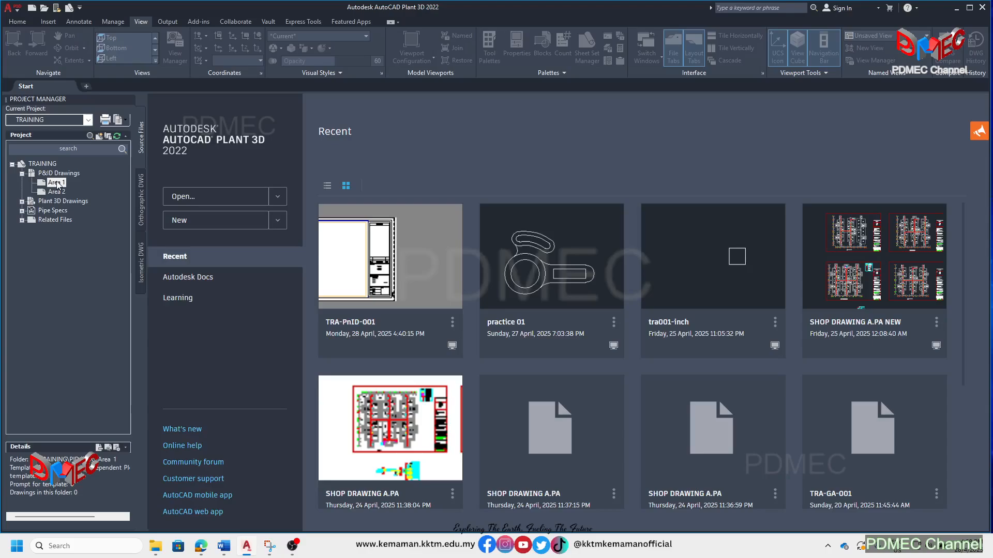
Create a new P&ID drawing in the Area 1 folder with project name TRA, drawing type PnID and running number 001.
right_click(58, 185)
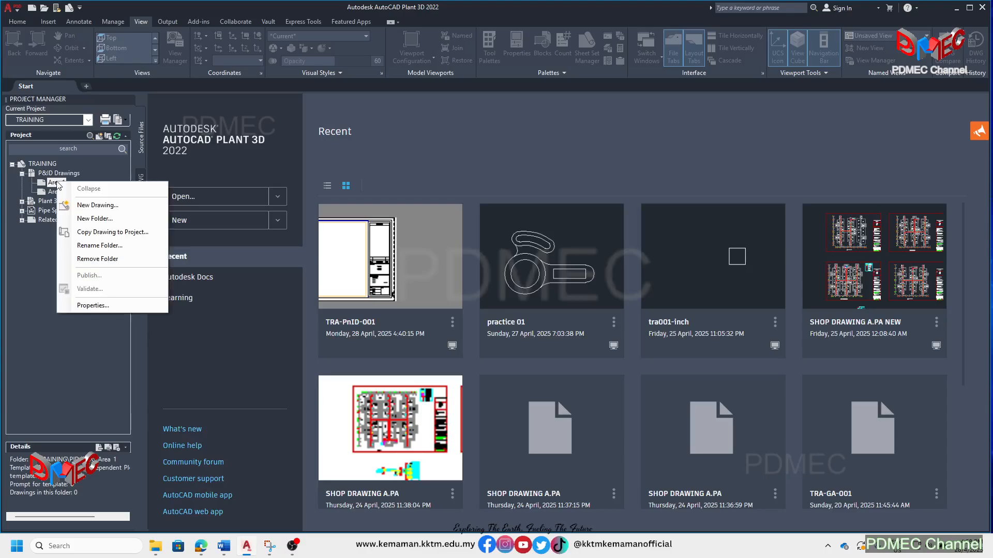
left_click(85, 206)
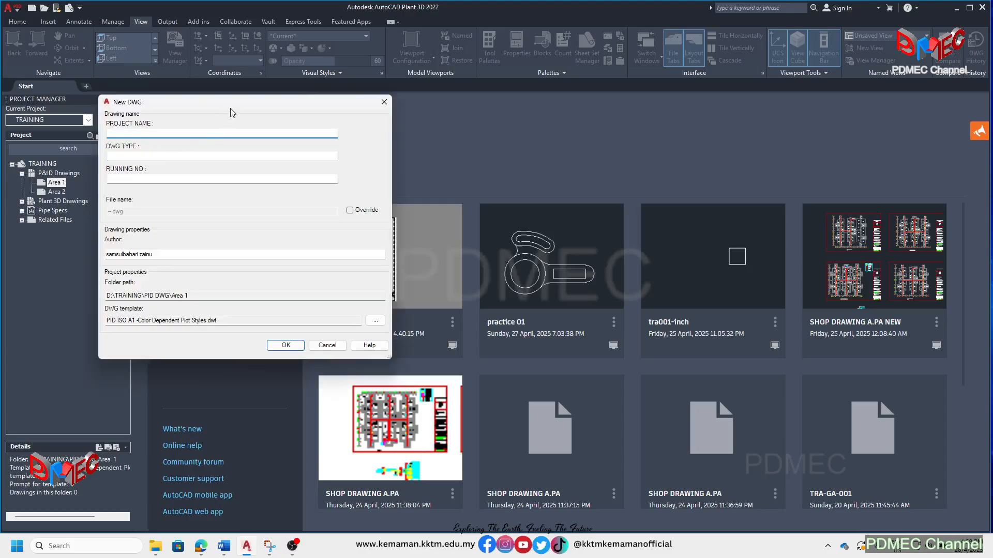
left_click_drag(230, 108, 460, 155)
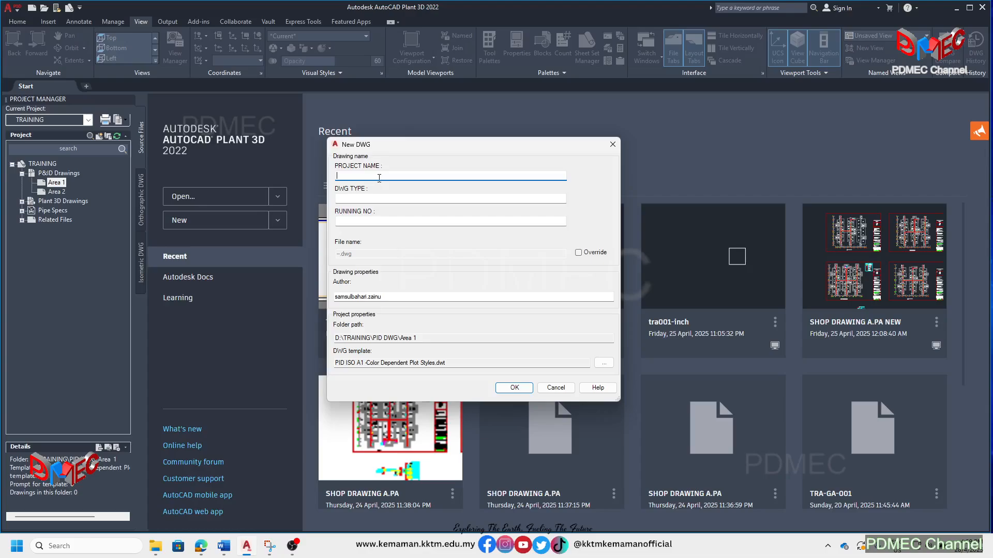
type("TRA")
left_click(337, 198)
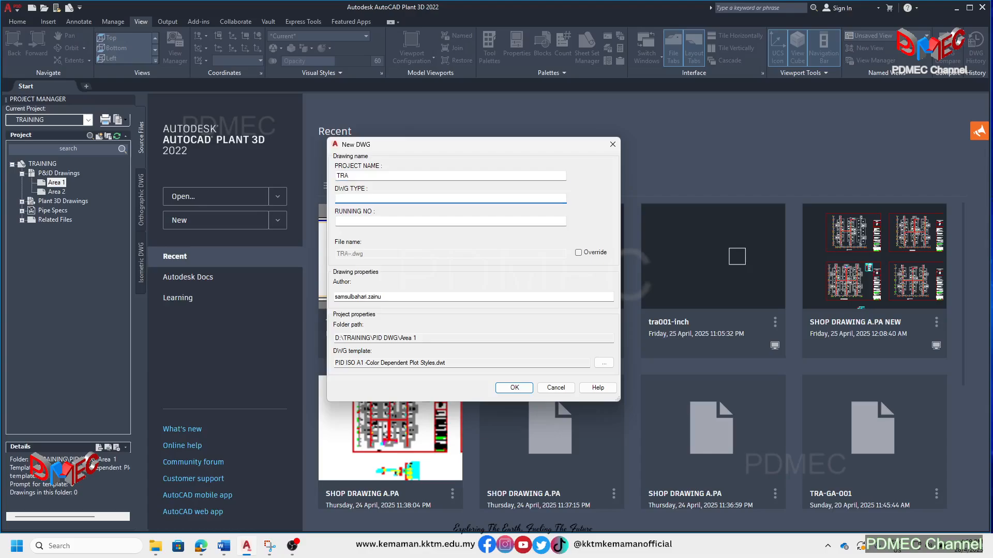
type("PnID")
key("Tab")
type("00")
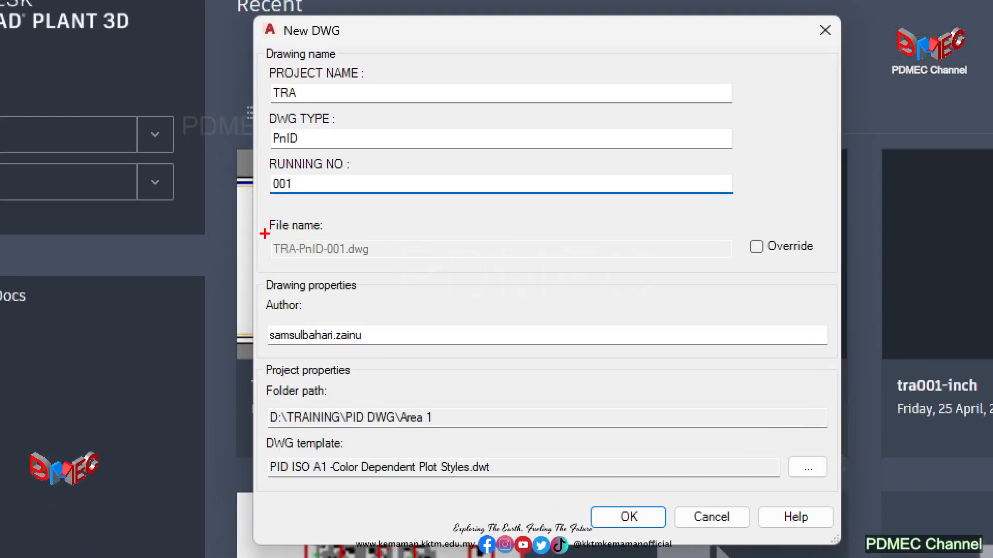
left_click_drag(264, 234, 399, 270, "ctrl")
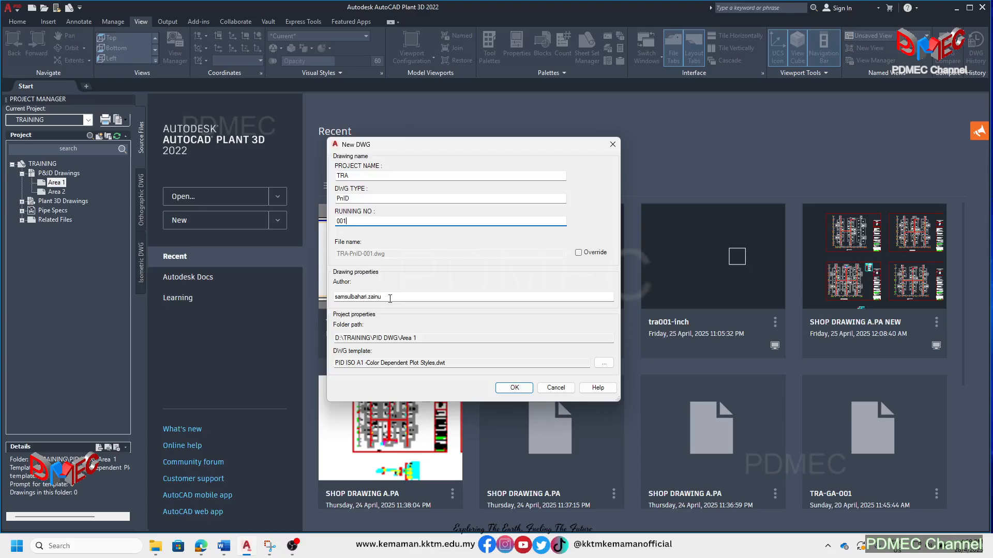
left_click_drag(390, 298, 334, 299)
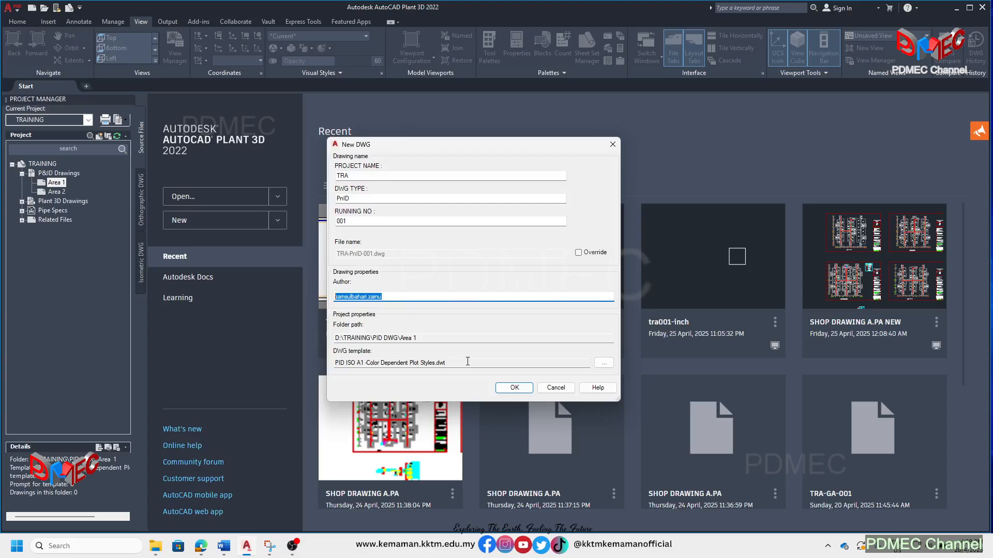
left_click_drag(467, 361, 333, 364)
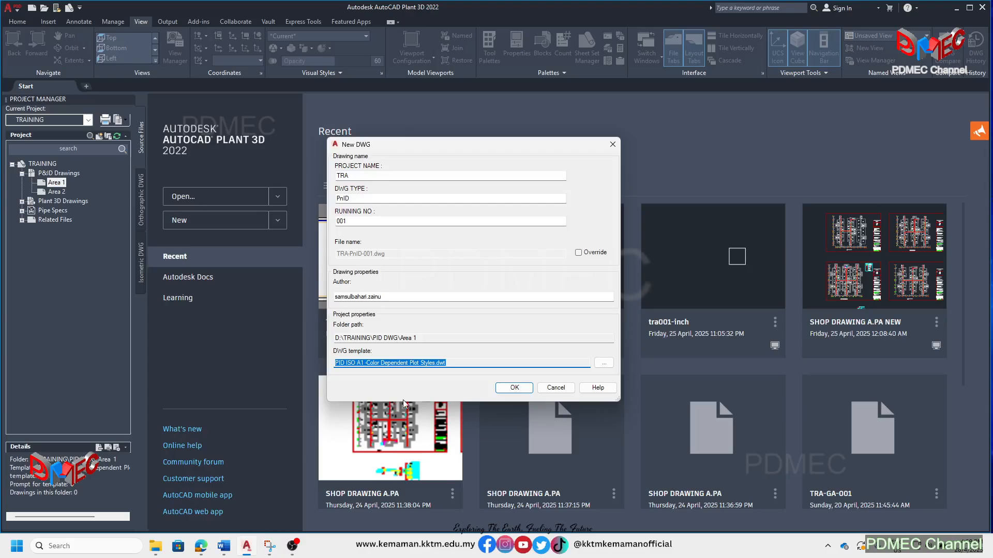
left_click(516, 388)
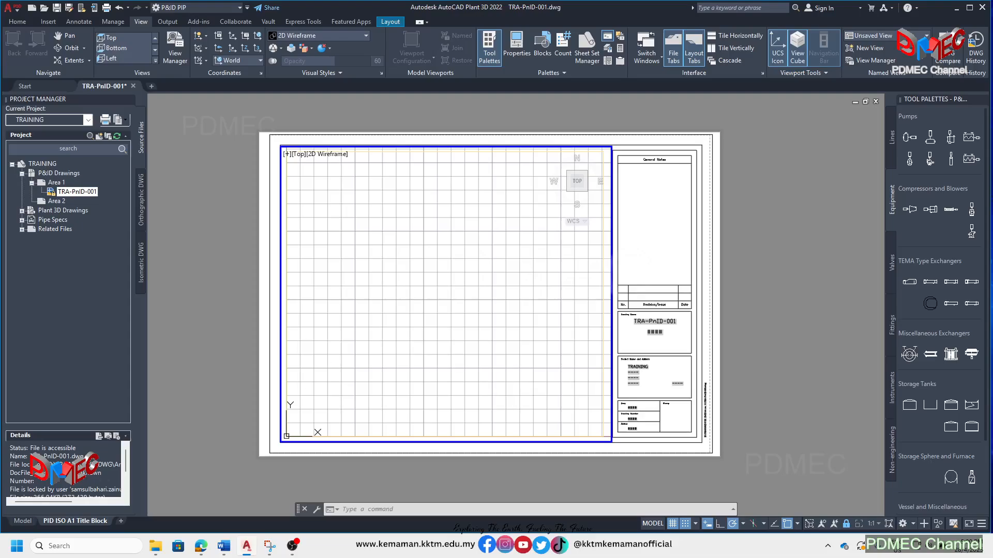
Examine the TRAINING project's details for the unit standard used by its P&ID drawings.
left_click(931, 405)
left_click(43, 165)
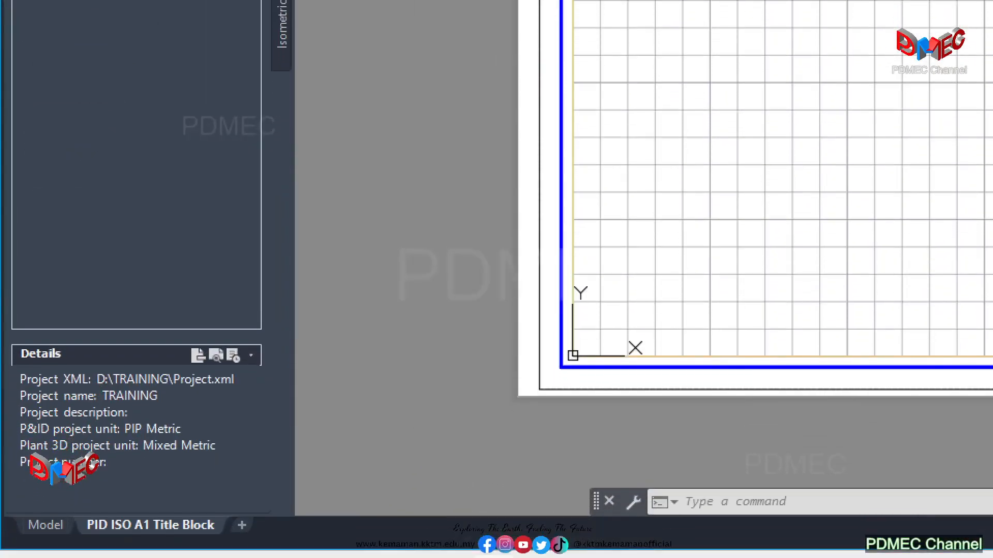
left_click_drag(13, 420, 206, 441, "ctrl")
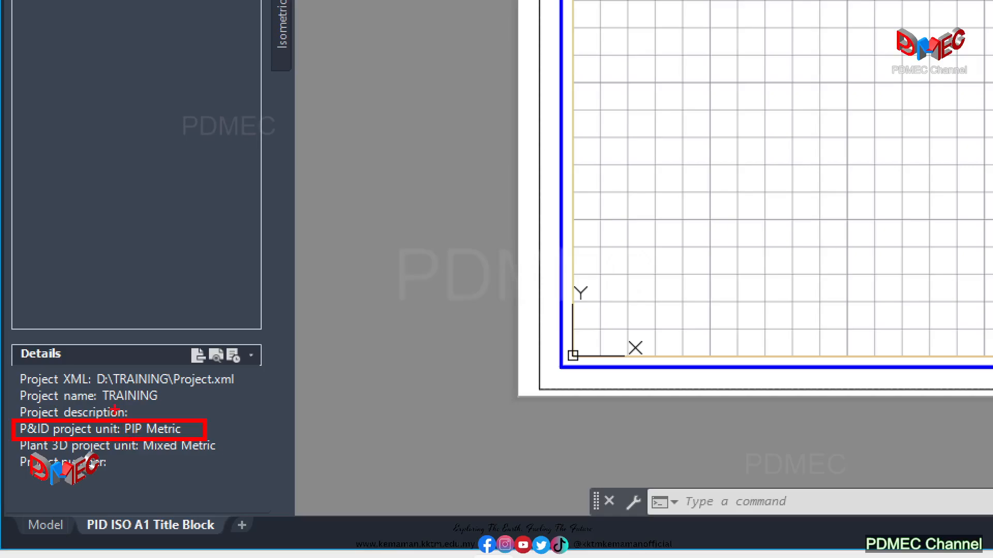
mouse_move(117, 404)
left_mouse_down("ctrl")
mouse_move(124, 441)
mouse_move(144, 458)
left_mouse_up("ctrl")
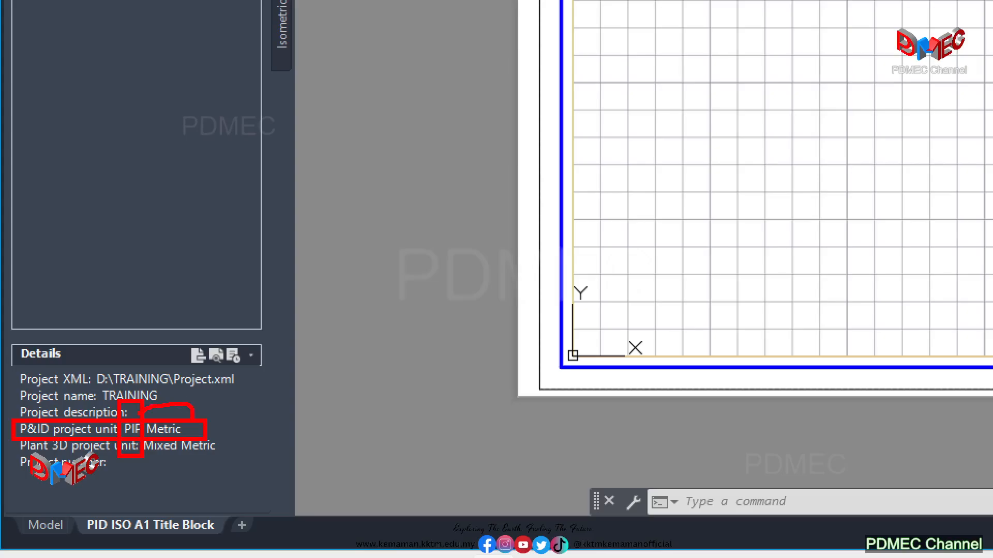
left_click_drag(141, 437, 191, 438)
key("Escape")
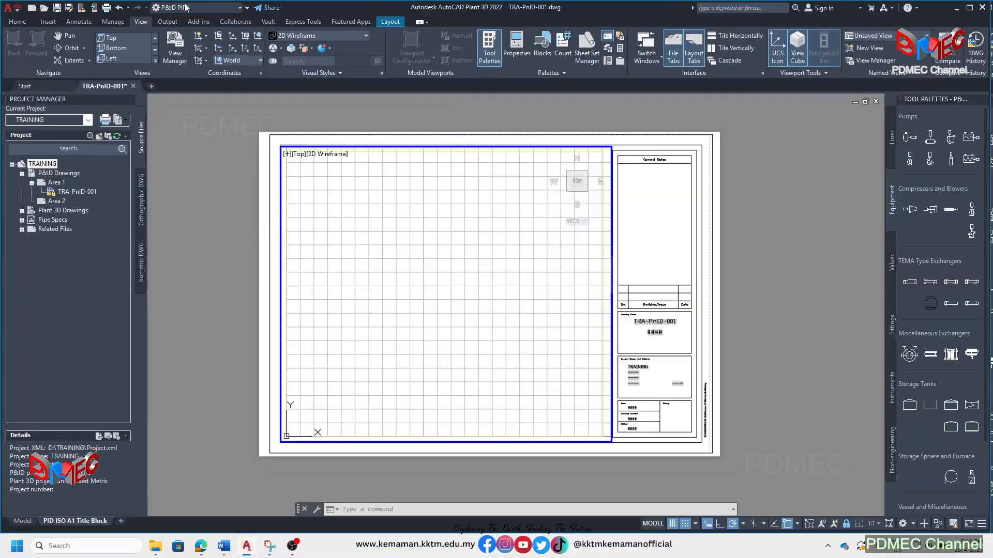
Remove the Workspace selector from the Quick Access Toolbar and restore it.
left_click(310, 15)
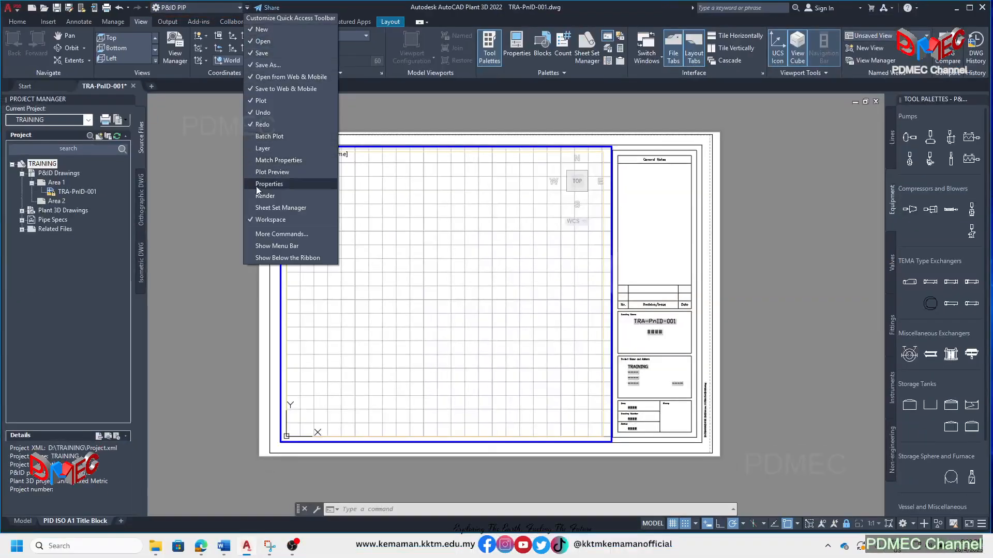
left_click(256, 220)
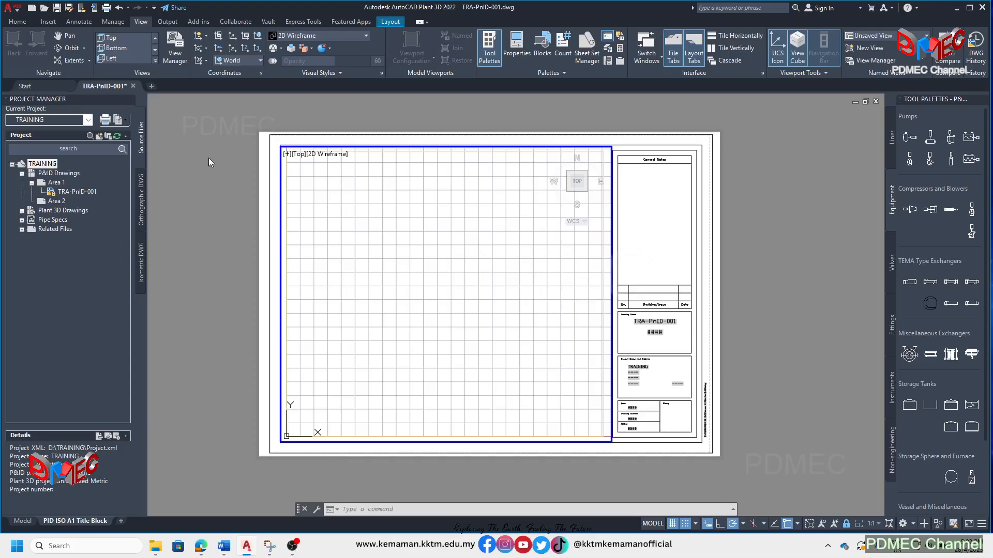
left_click(154, 7)
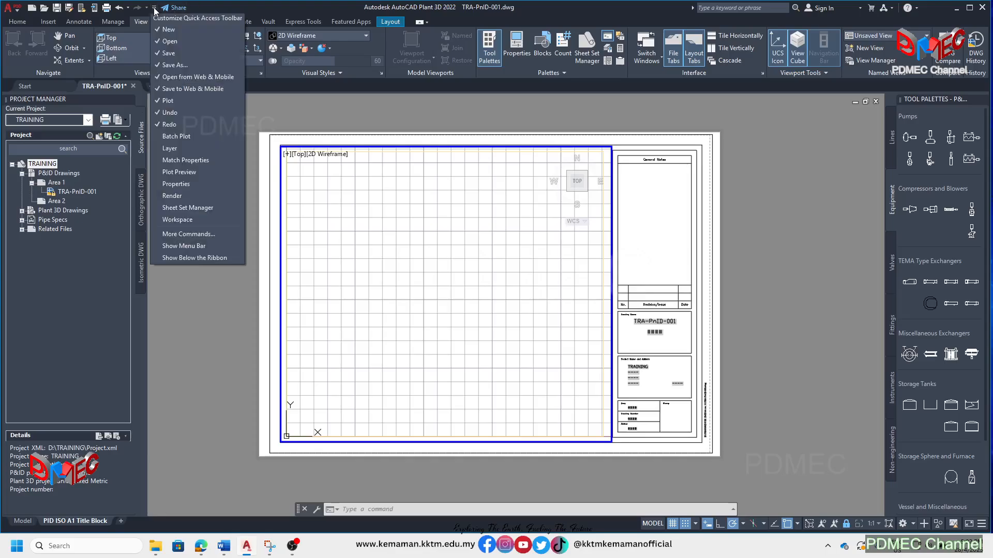
left_click(168, 220)
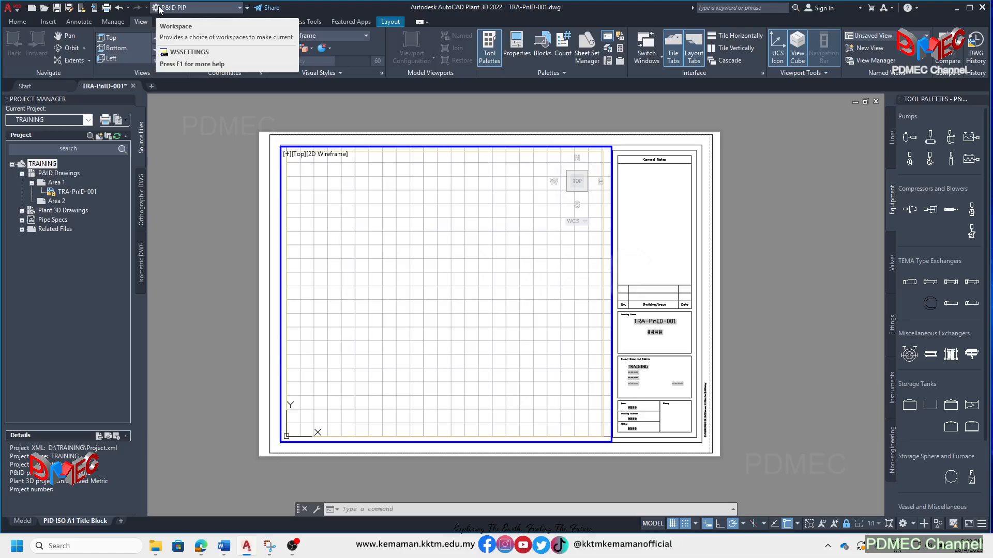
Set the workspace to P&ID PIP.
left_click(182, 8)
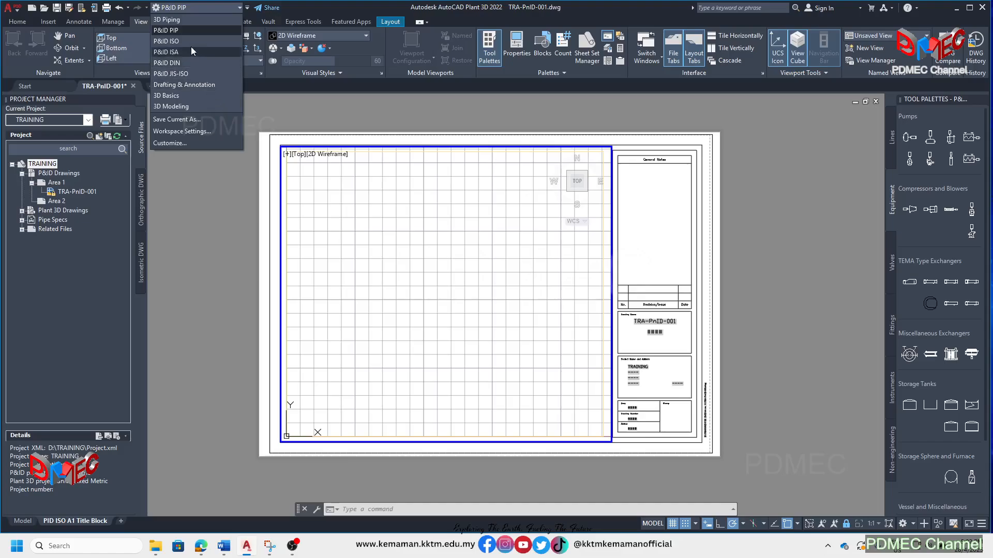
left_click(185, 32)
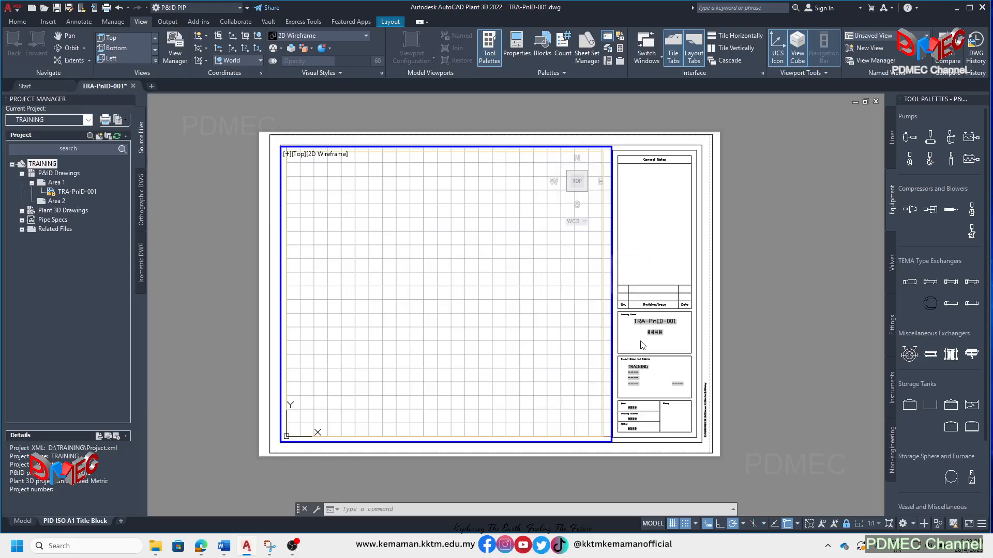
Turn off the display of the drawing's layout tabs and turn it back on.
left_click(694, 51)
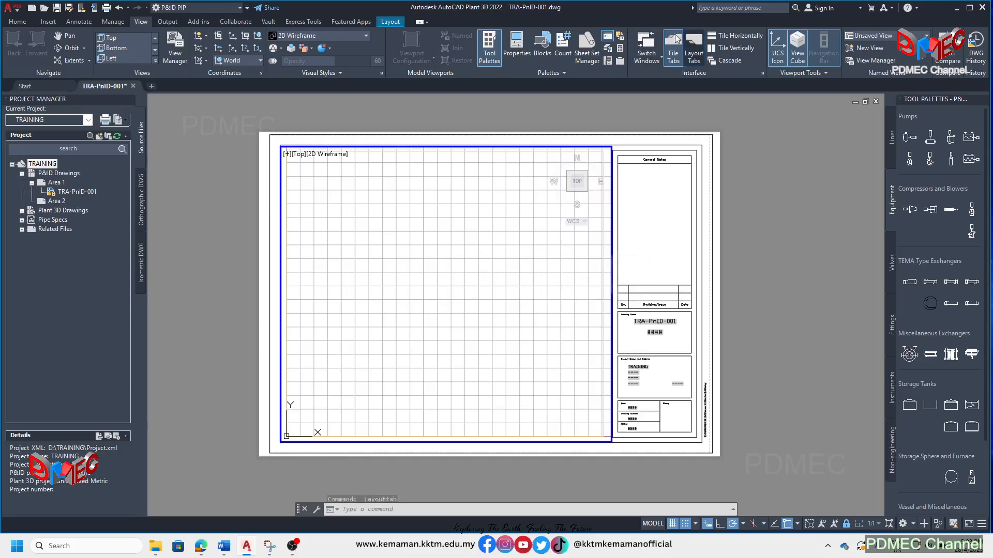
left_click(17, 21)
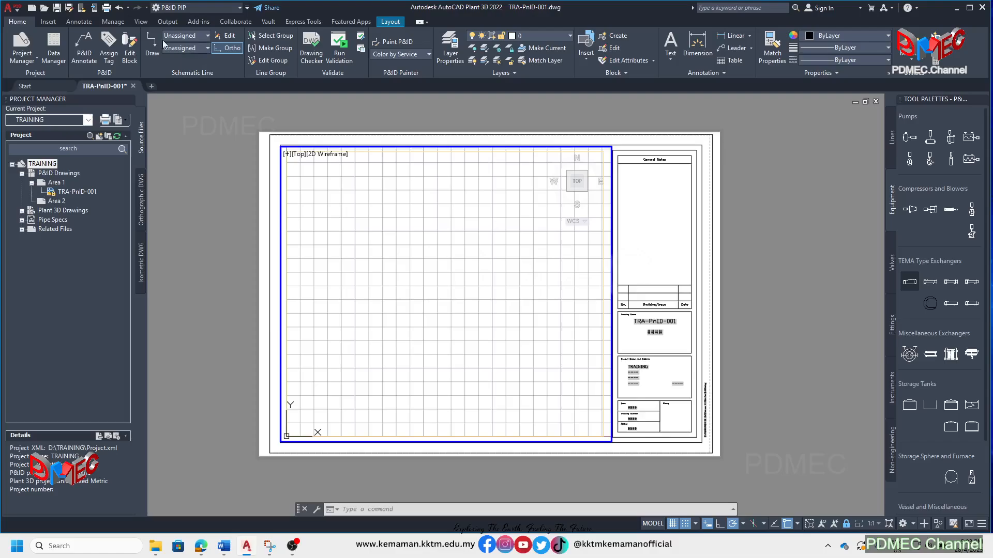
left_click(141, 22)
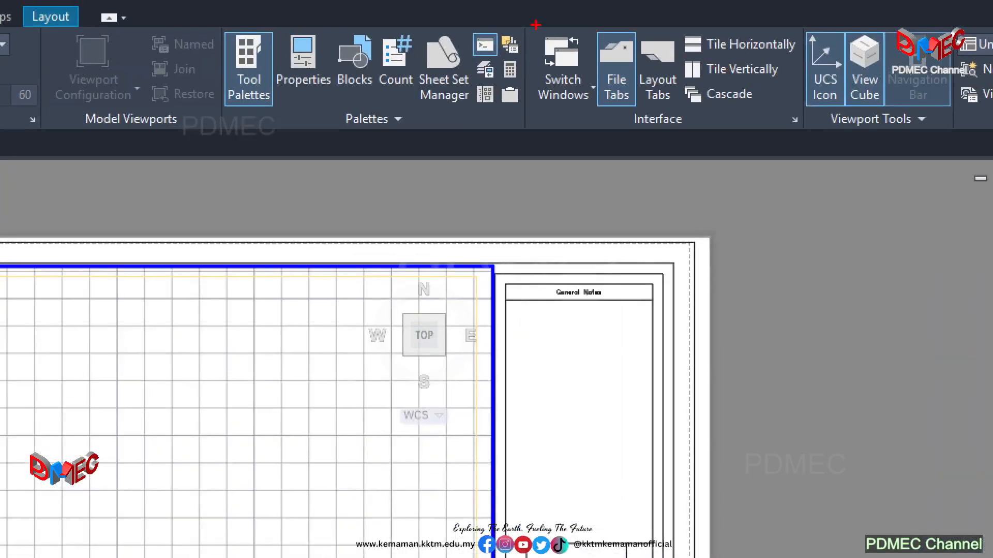
mouse_move(536, 25)
left_mouse_down("ctrl")
mouse_move(733, 106)
mouse_move(796, 145)
left_mouse_up("ctrl")
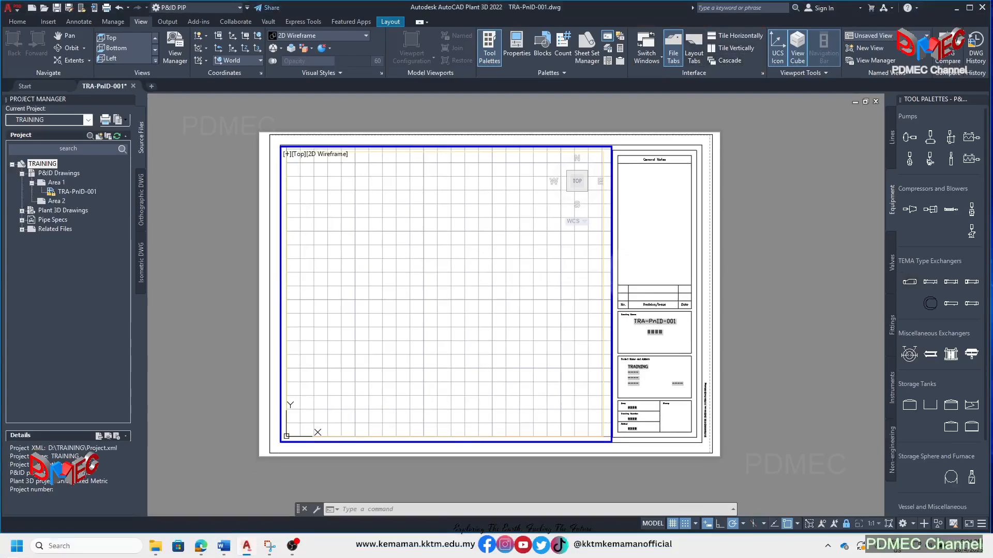
left_click(694, 58)
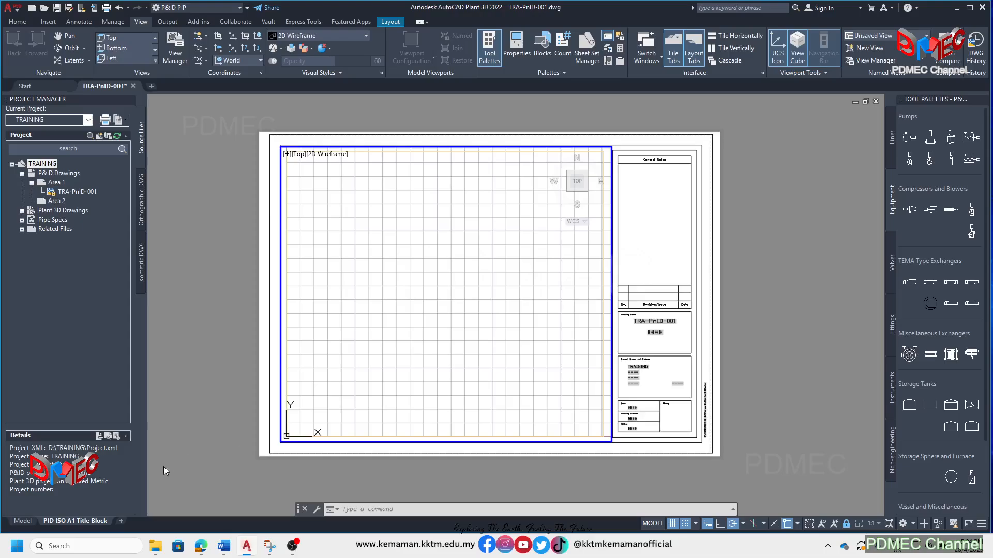
View the drawing border in model space and return to the PID ISO A1 Title Block layout.
left_click(20, 522)
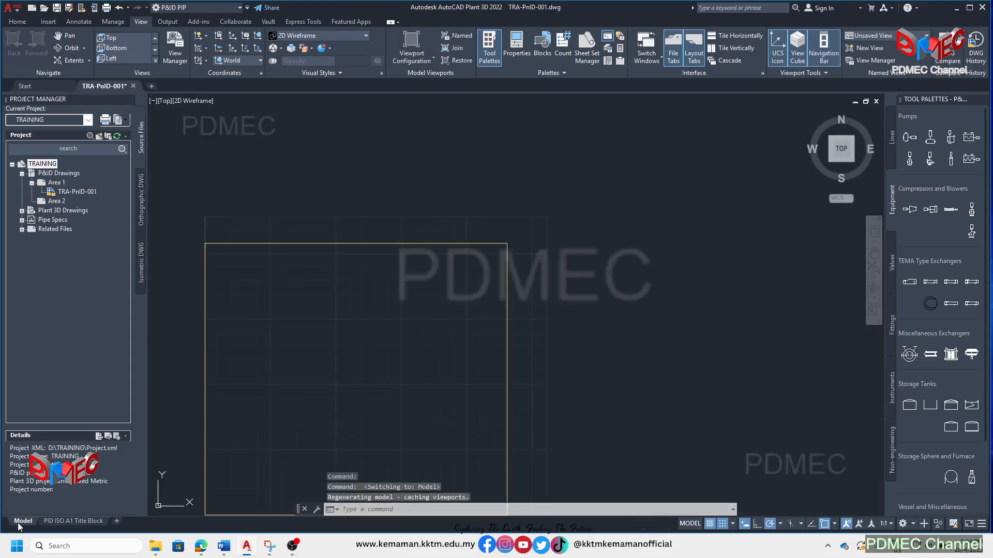
middle_click_drag(439, 363, 616, 268)
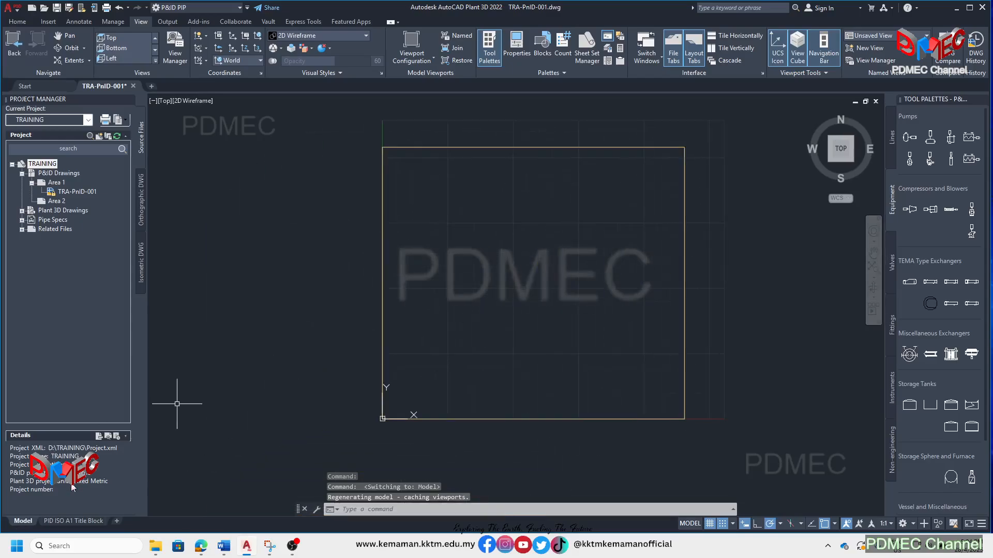
left_click(80, 521)
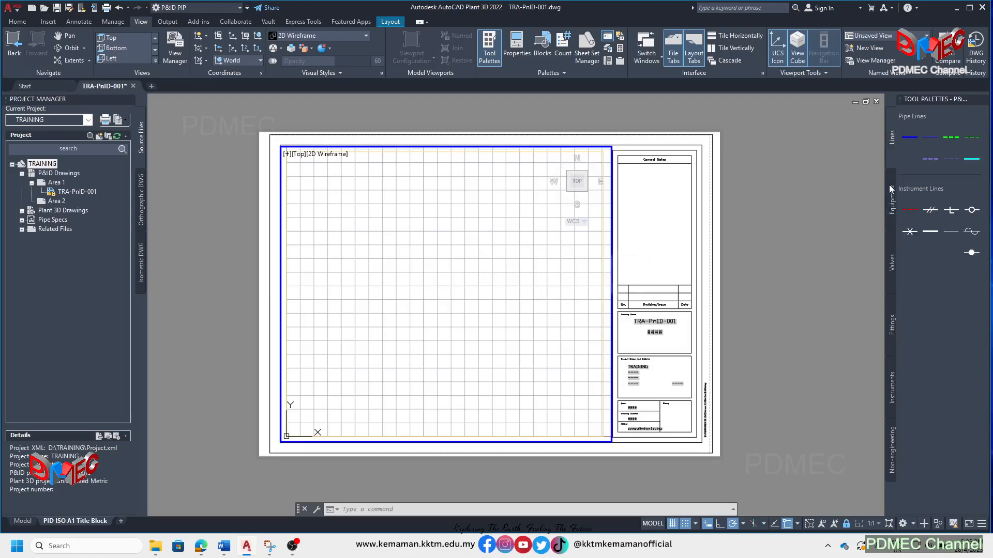
Insert the plain vertical vessel symbol near the middle of the sheet's drawing area, picking its scale on screen.
left_click(891, 262)
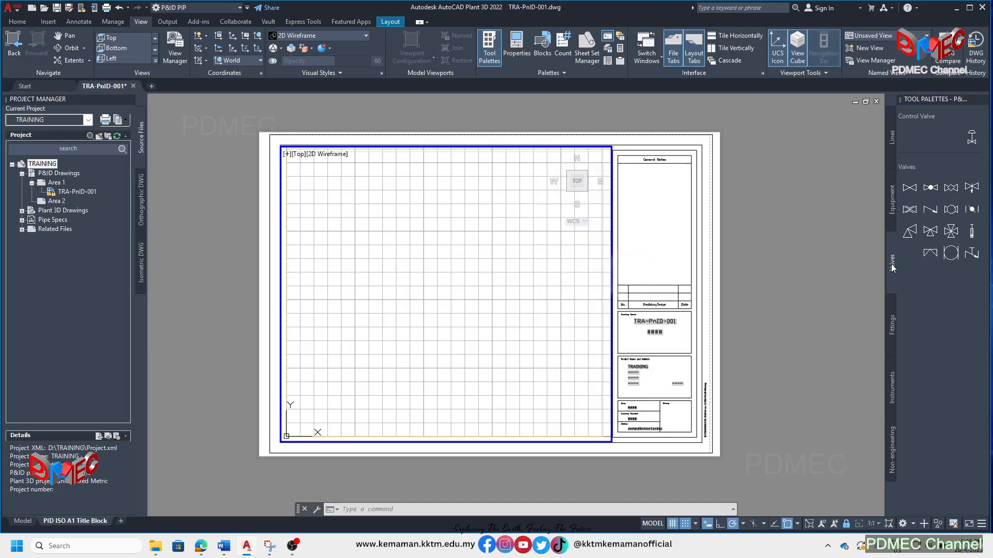
left_click(890, 214)
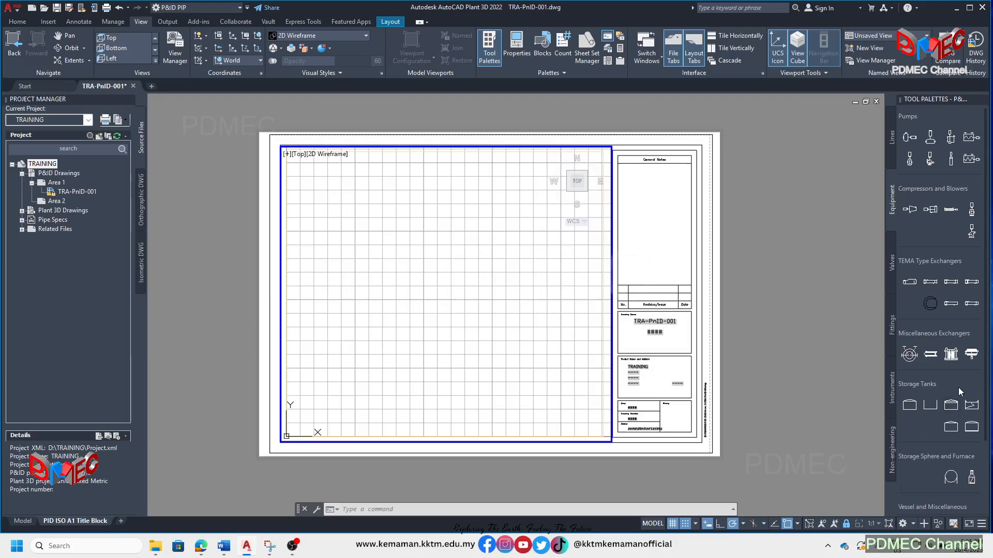
scroll(960, 440, "down", 3)
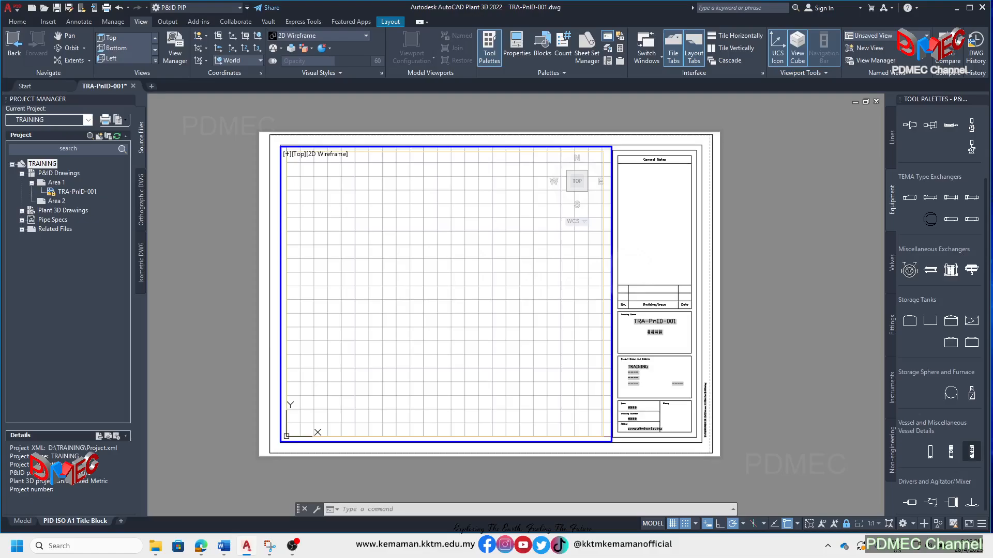
left_click(930, 451)
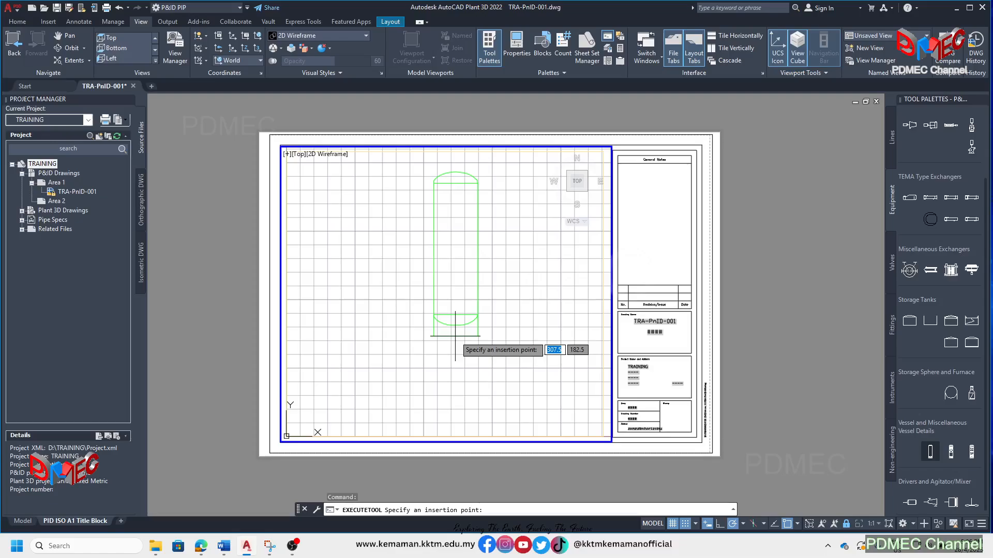
left_click(455, 336)
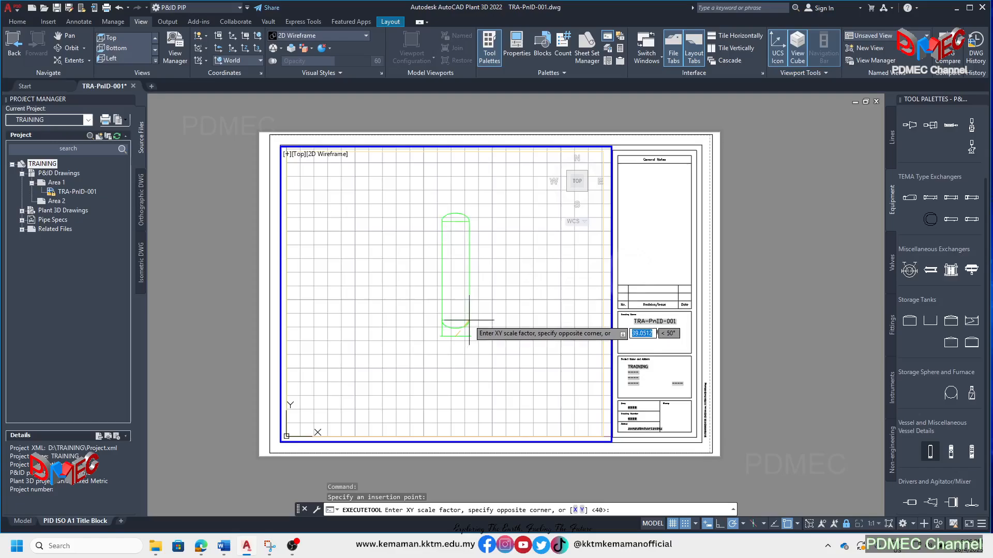
left_click(468, 321)
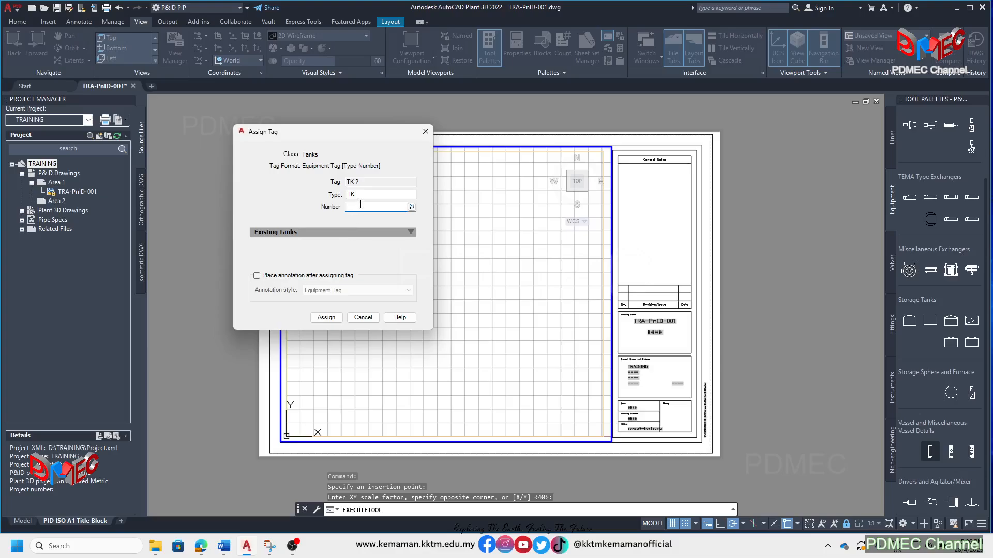
Assign the vessel the tag TK-1001 and place its Equipment Tag annotation inside the vessel's lower half.
type("1001")
left_click(257, 277)
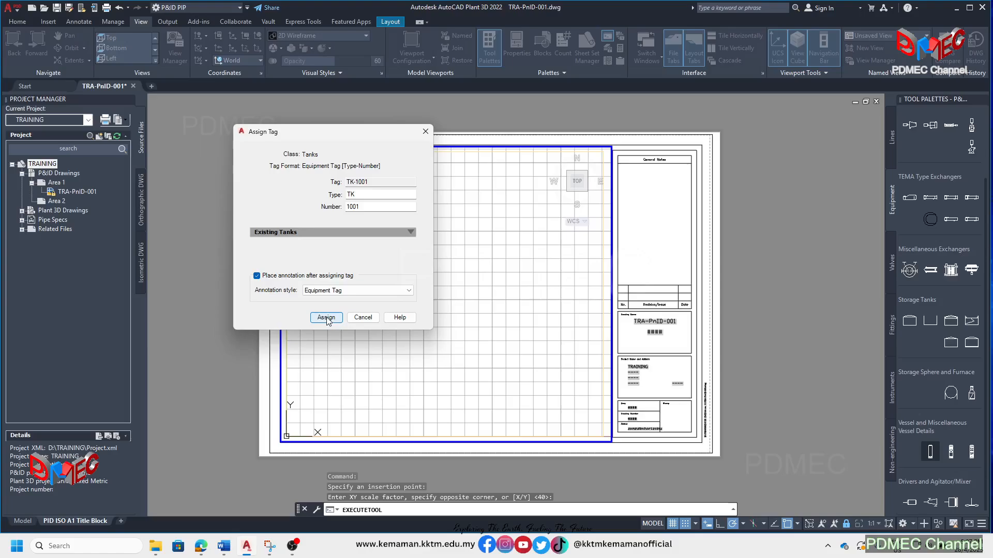
left_click(326, 318)
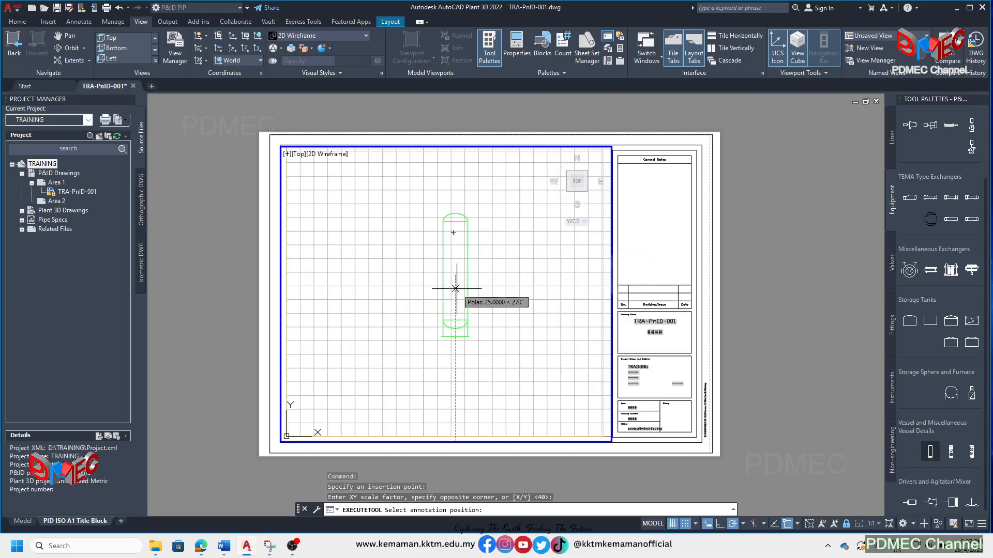
left_click(455, 289)
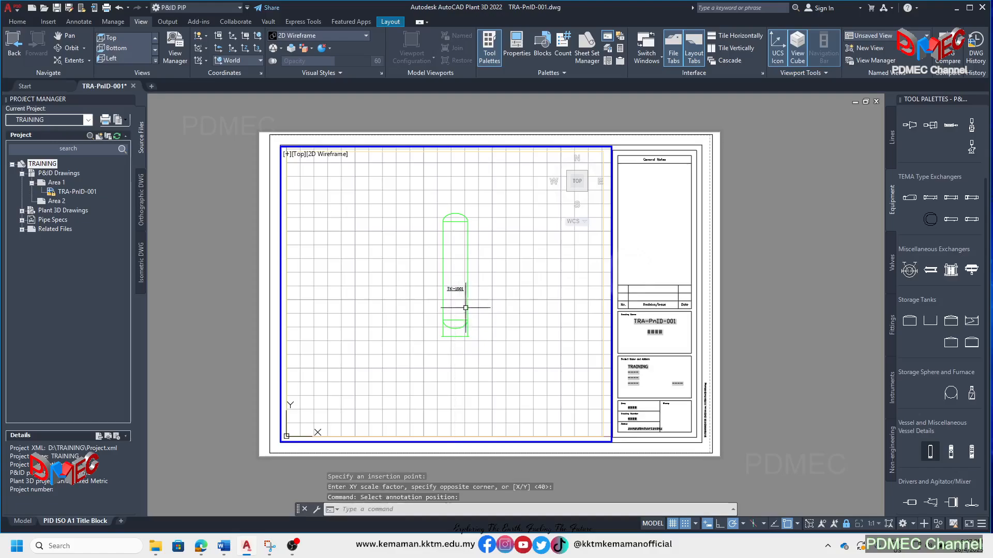
Turn off the drawing's grid display and snap mode.
scroll(470, 308, "up", 3)
scroll(498, 300, "down", 3)
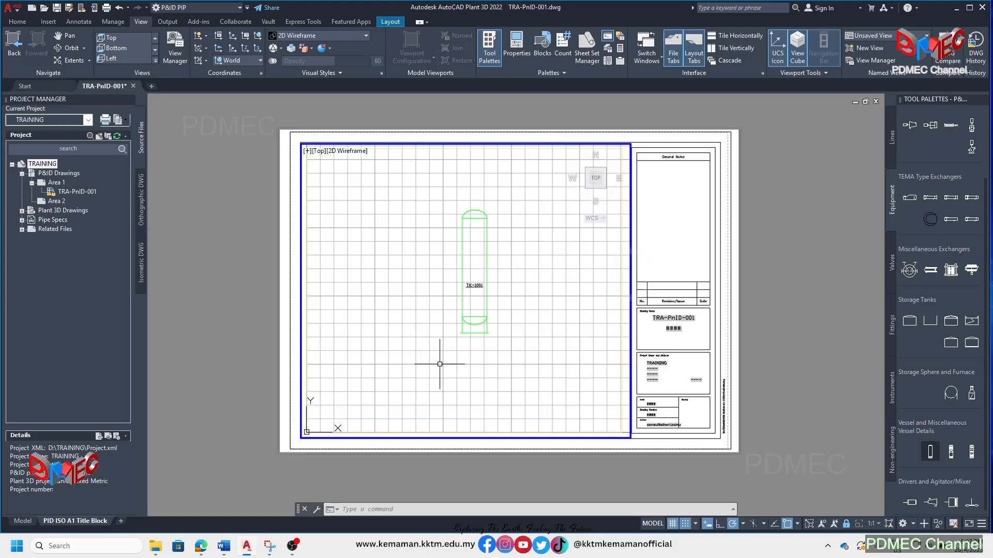
left_click(675, 523)
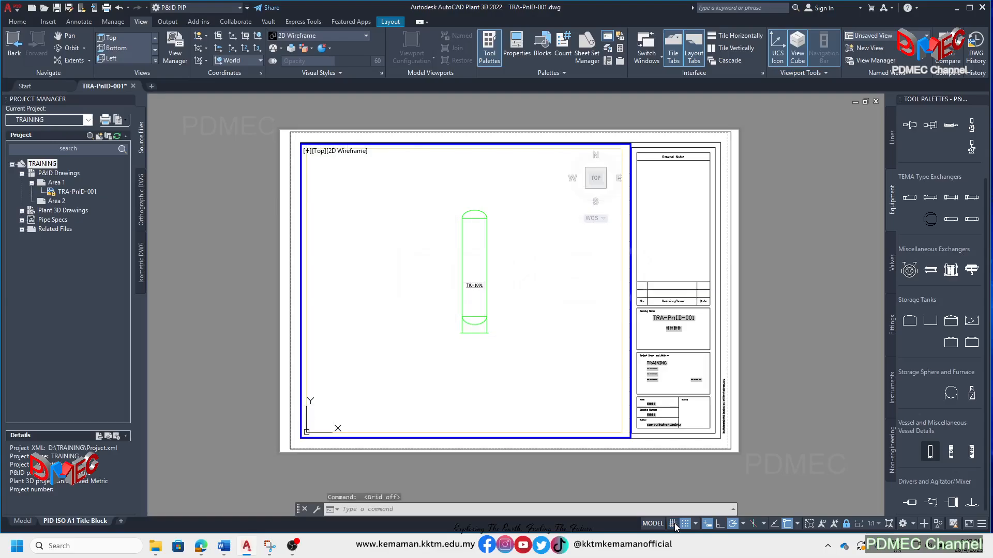
left_click(673, 523)
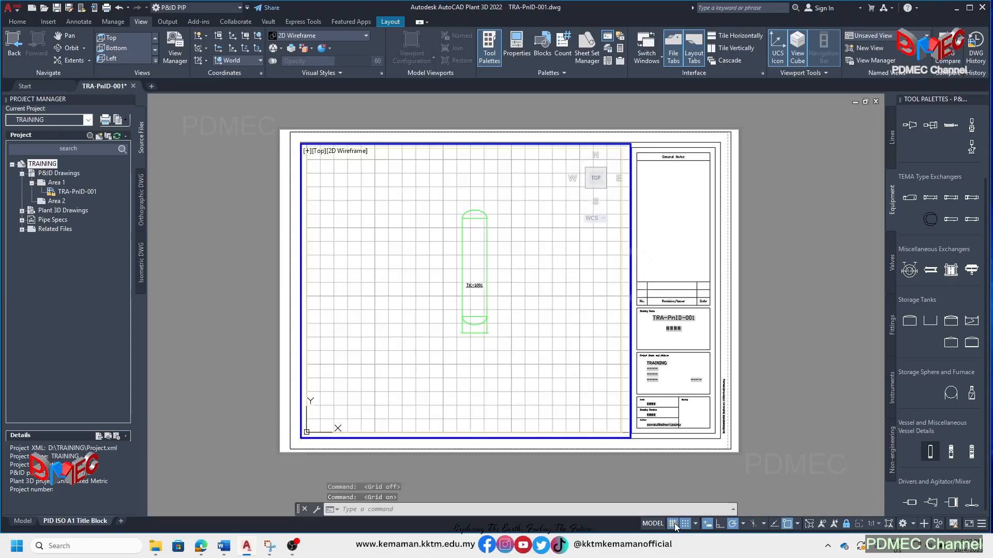
left_click(674, 523)
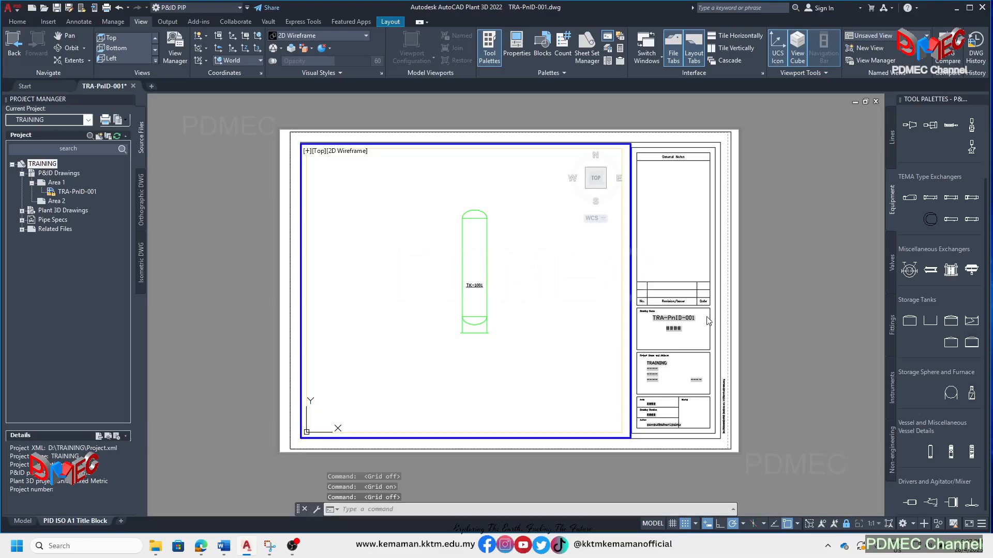
left_click(685, 524)
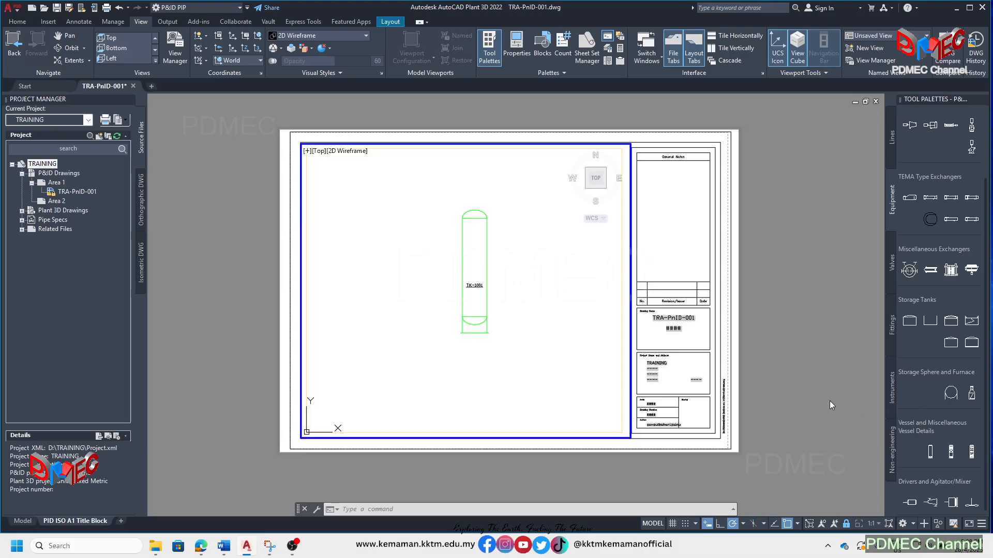
Draw a stepped primary line segment from the right side of vessel TK-1001, running right, up, and right again.
left_click(892, 133)
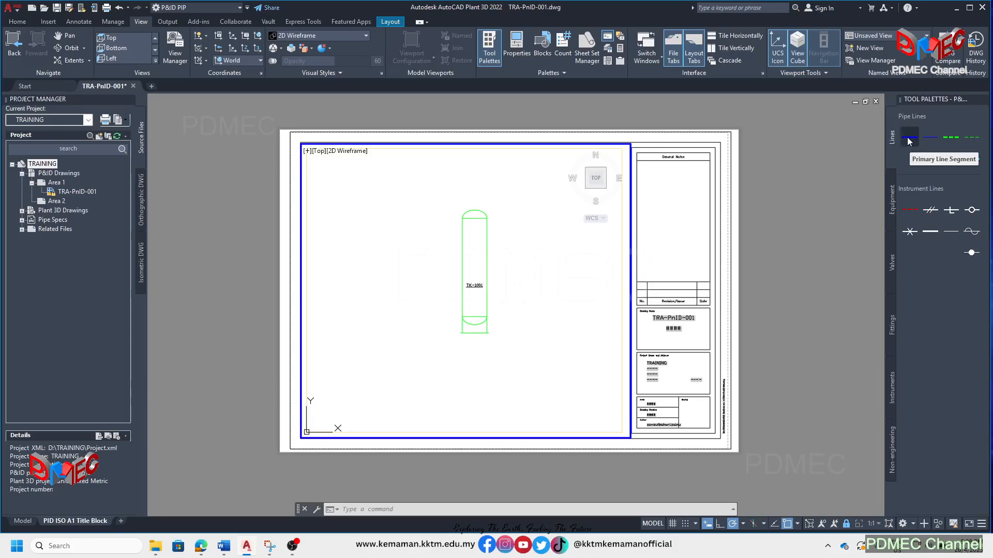
left_click(908, 140)
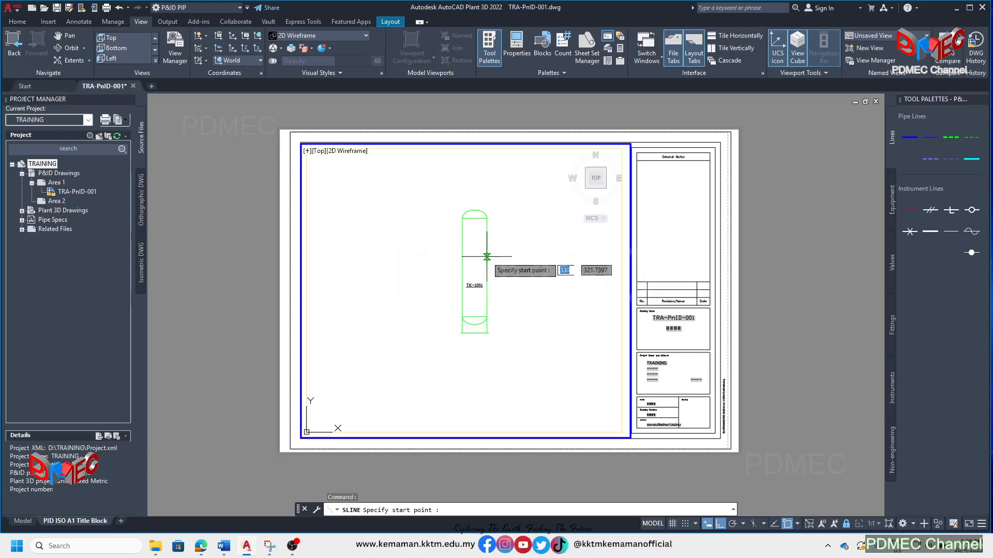
left_click(486, 256)
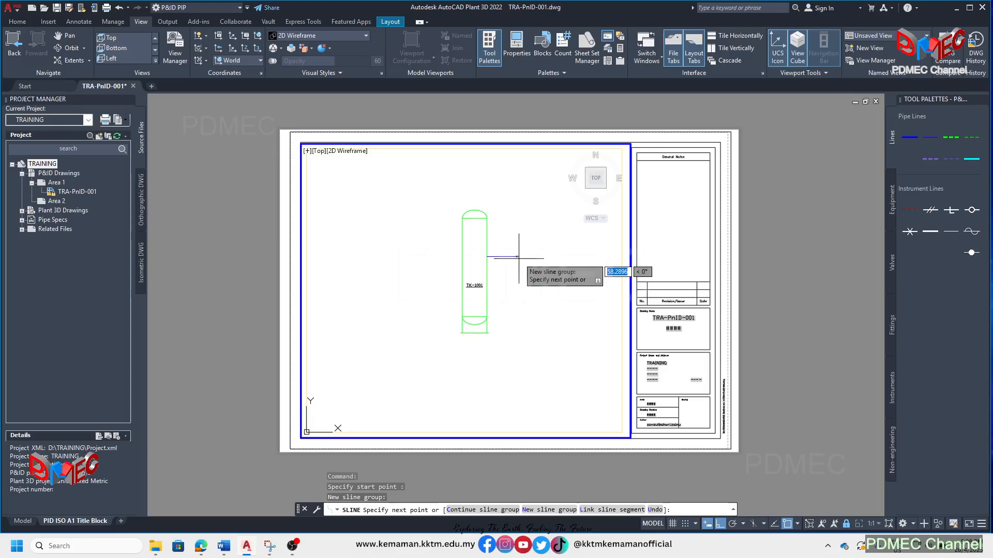
left_click(536, 256)
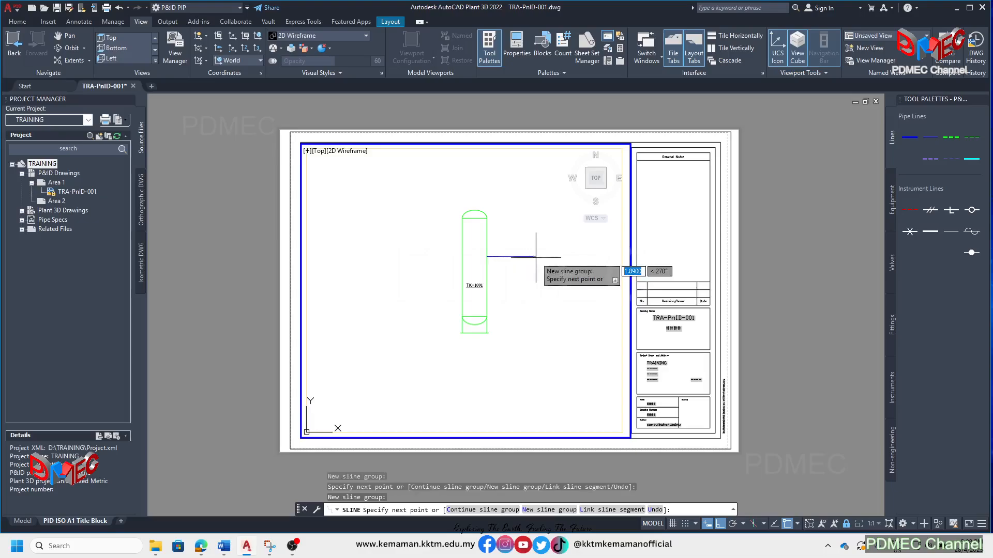
left_click(538, 227)
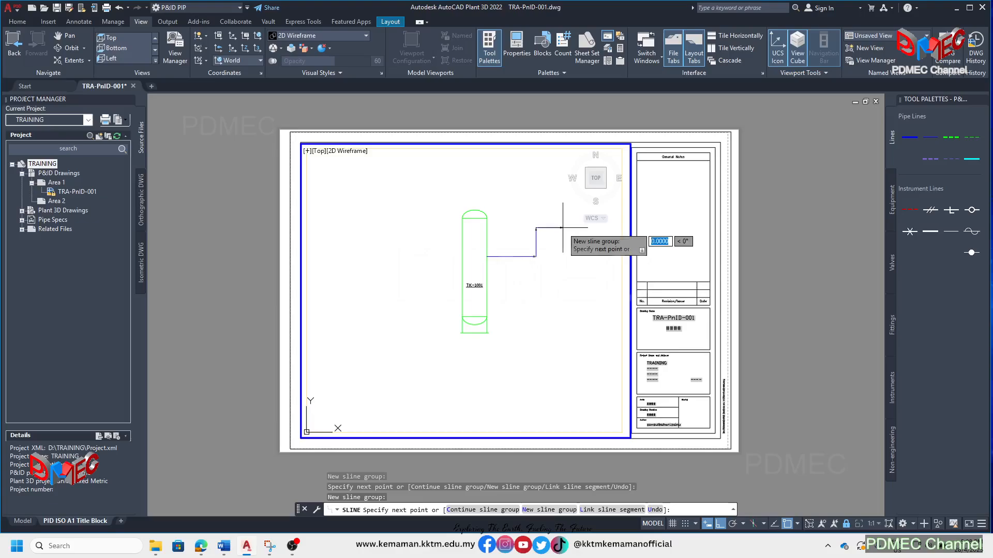
left_click(562, 228)
key("Return")
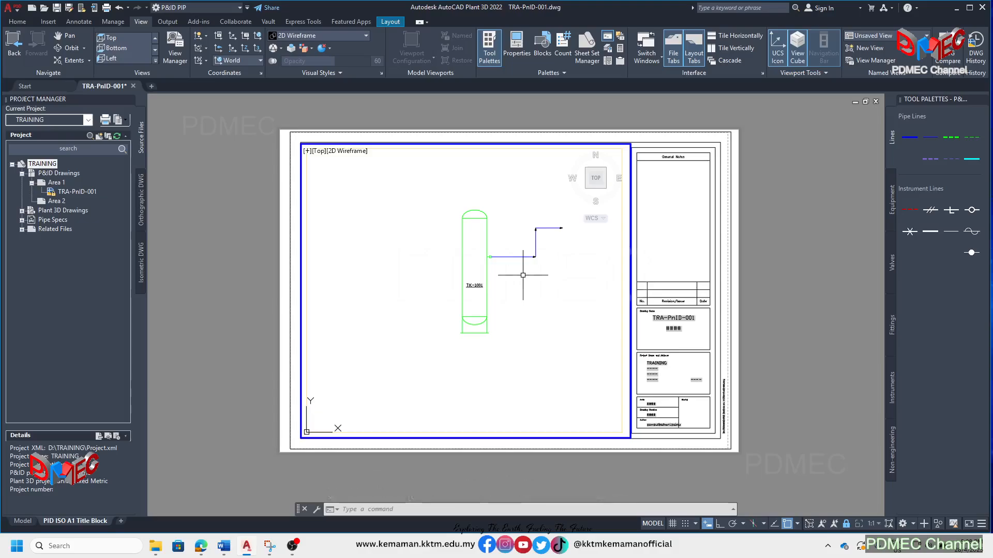
Examine the nozzle where the primary line meets vessel TK-1001, selecting the vessel to inspect it.
scroll(484, 252, "up", 8)
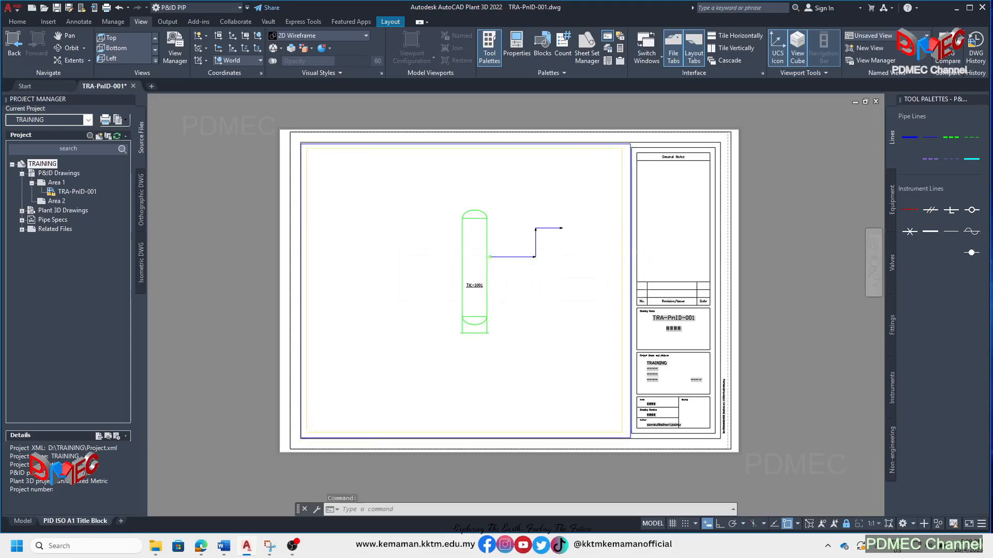
scroll(479, 252, "down", 6)
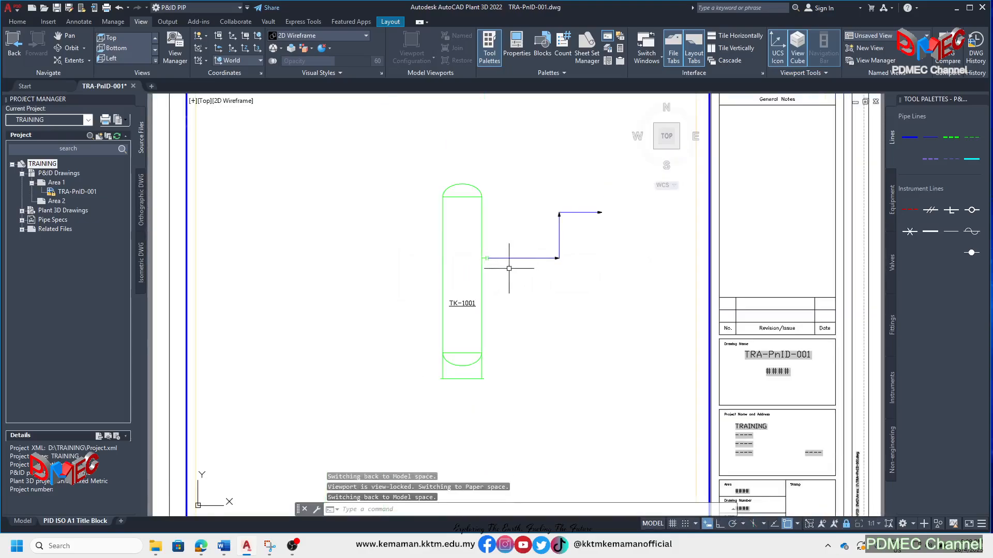
scroll(505, 268, "up", 4)
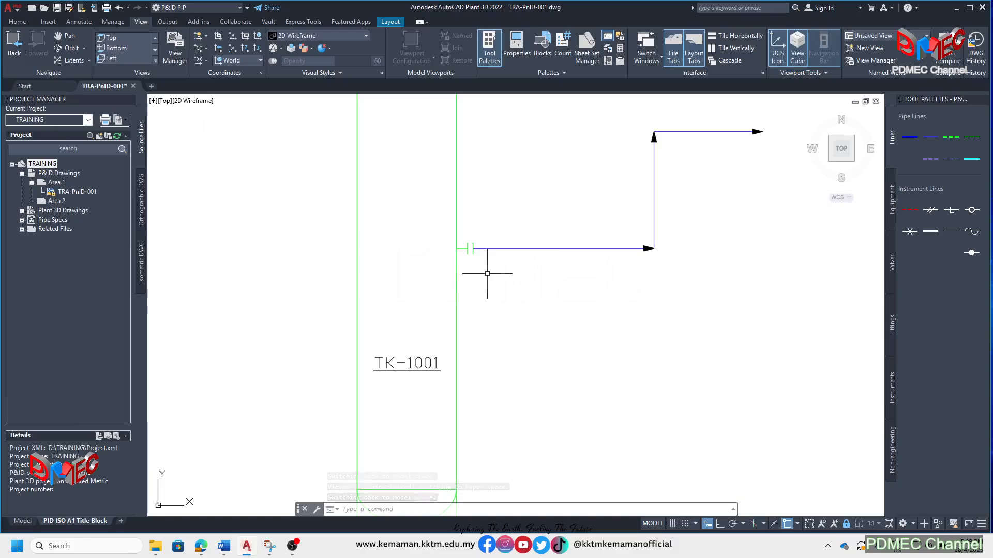
scroll(486, 273, "down", 2)
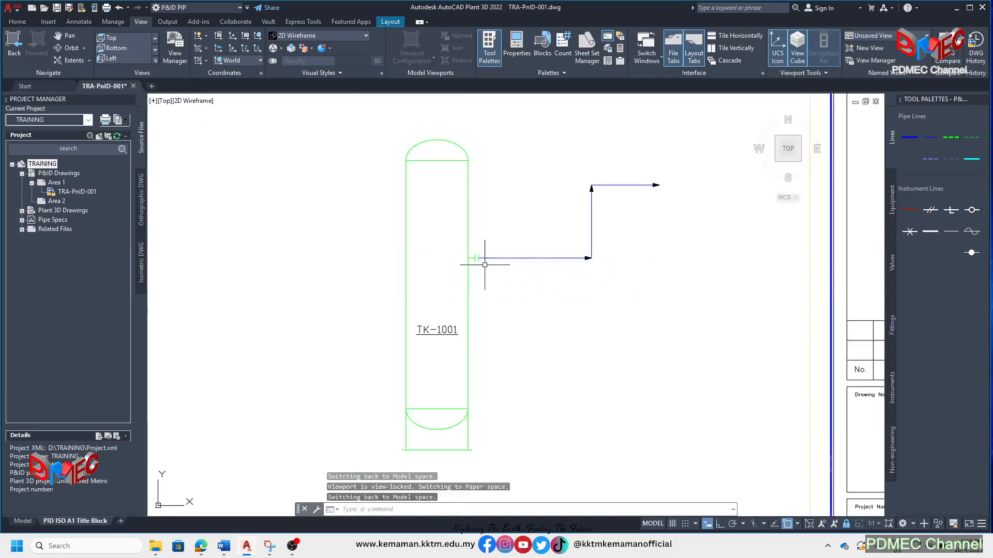
left_click(468, 222)
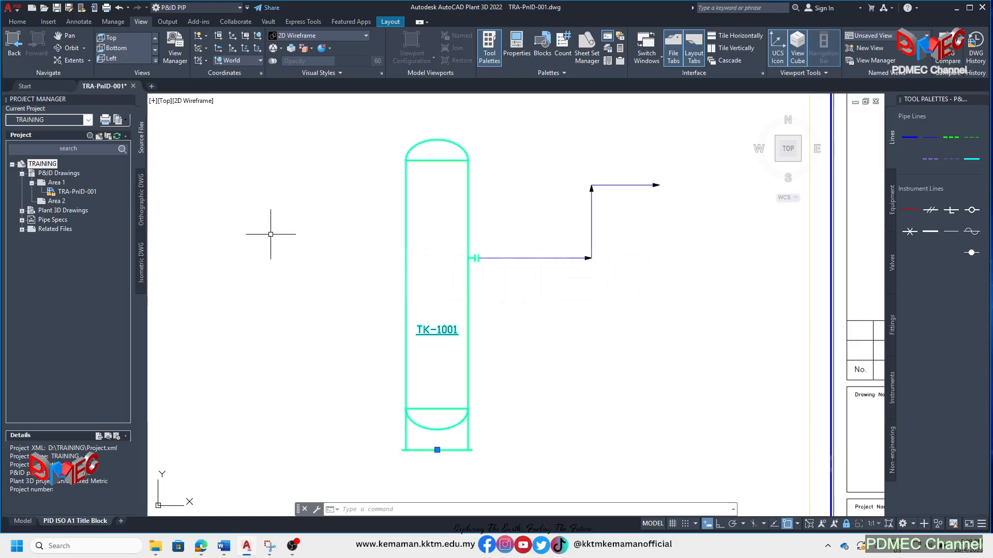
left_click(515, 224)
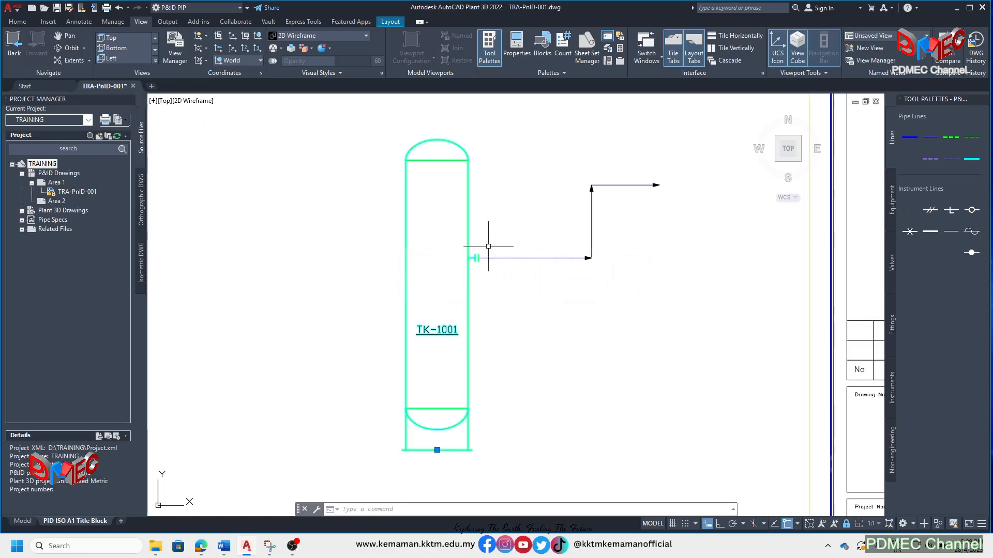
scroll(487, 261, "up", 2)
scroll(461, 266, "down", 3)
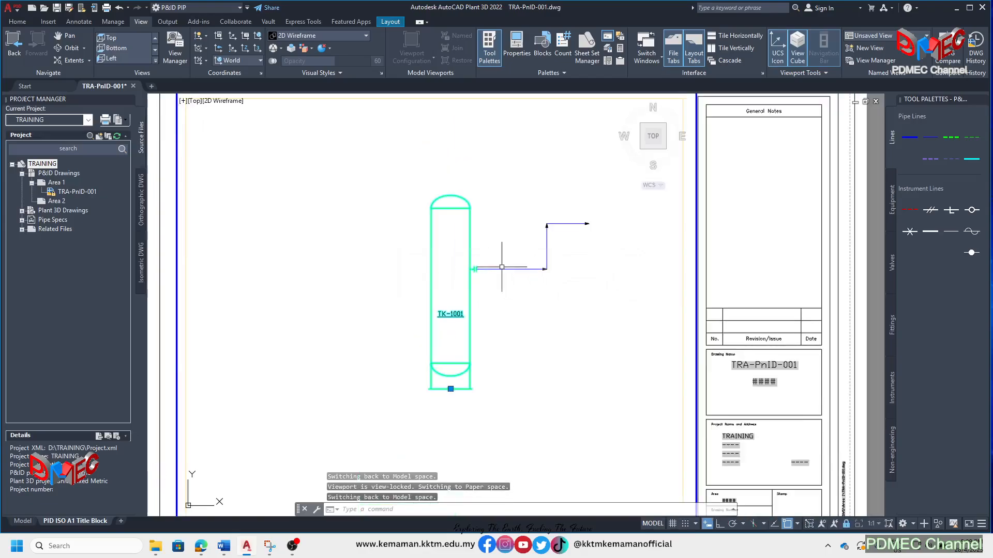
scroll(481, 290, "up", 2)
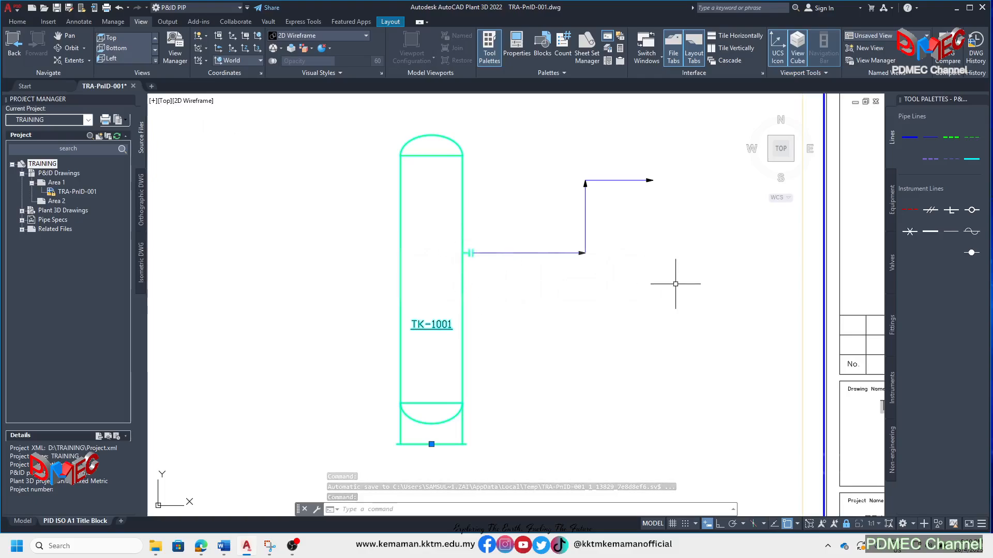
Open the TRAINING project's setup and show the Engineering Items under the P&ID Class Definitions.
right_click(42, 165)
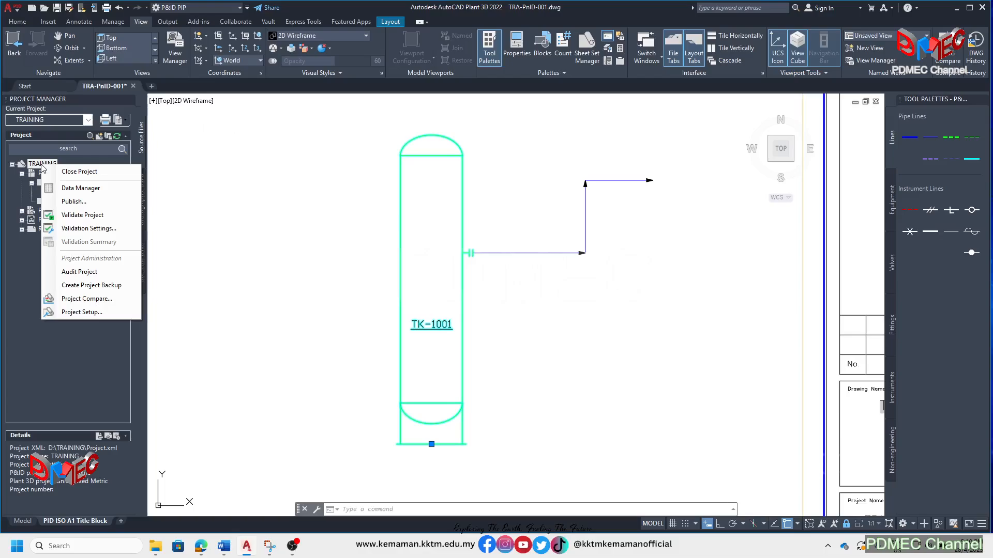
left_click(98, 313)
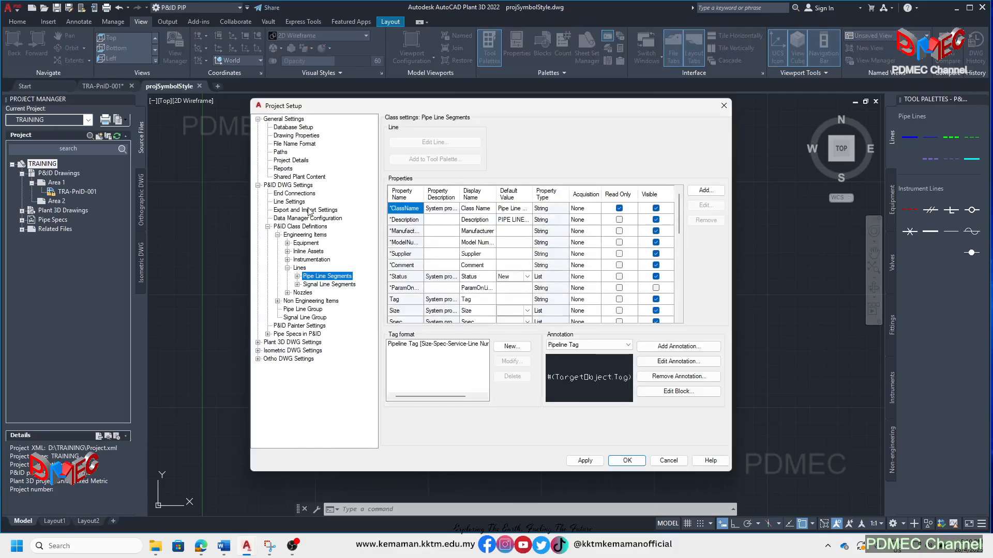
left_click(257, 185)
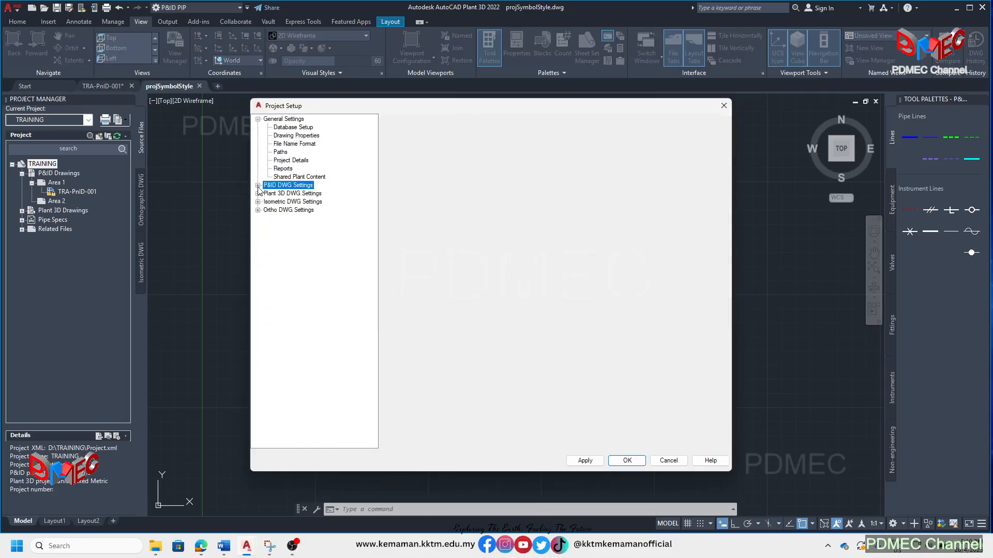
left_click(257, 185)
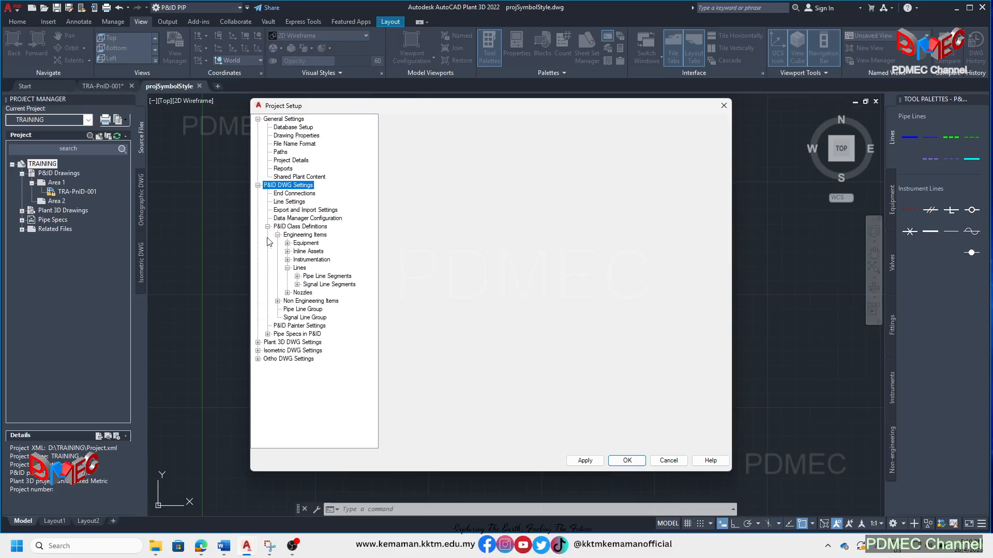
left_click(292, 228)
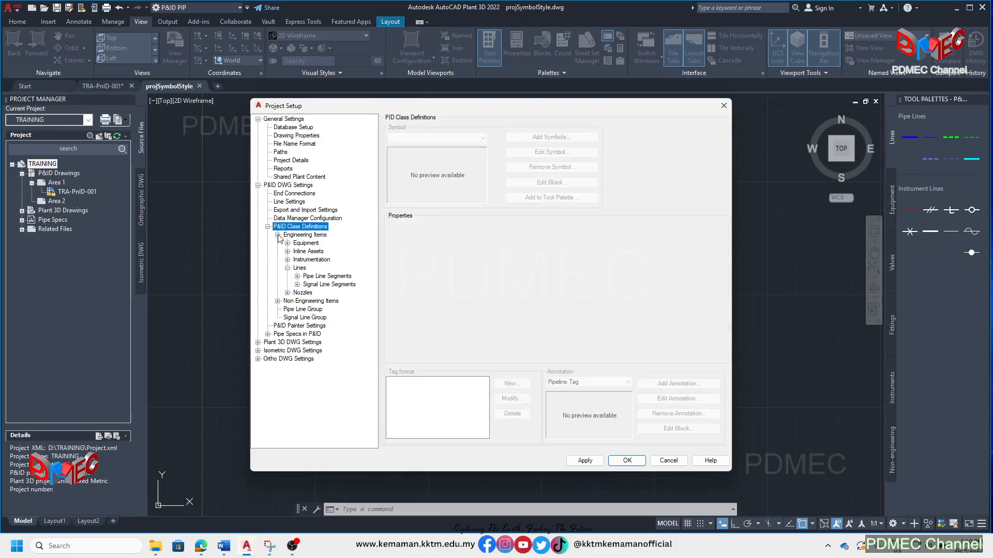
left_click(277, 235)
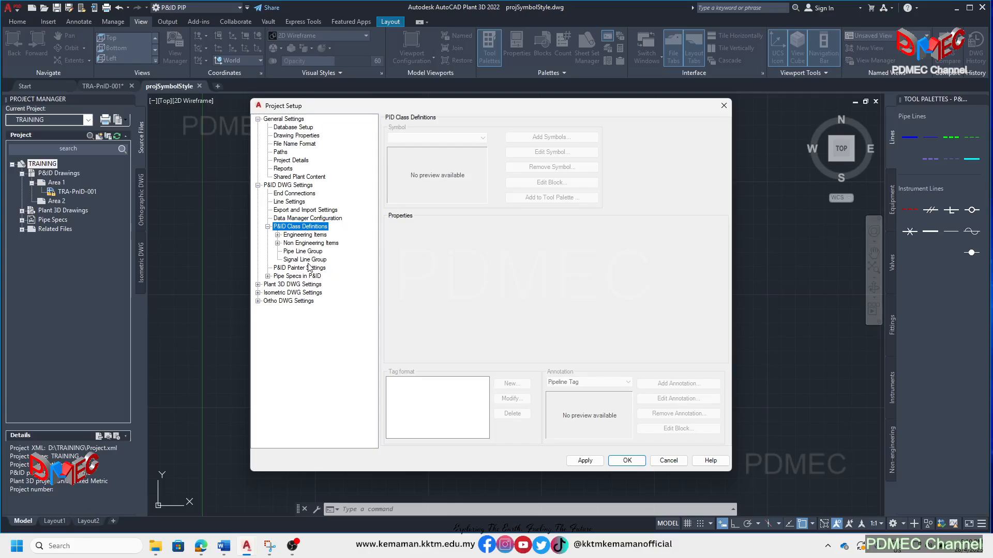
left_click(278, 236)
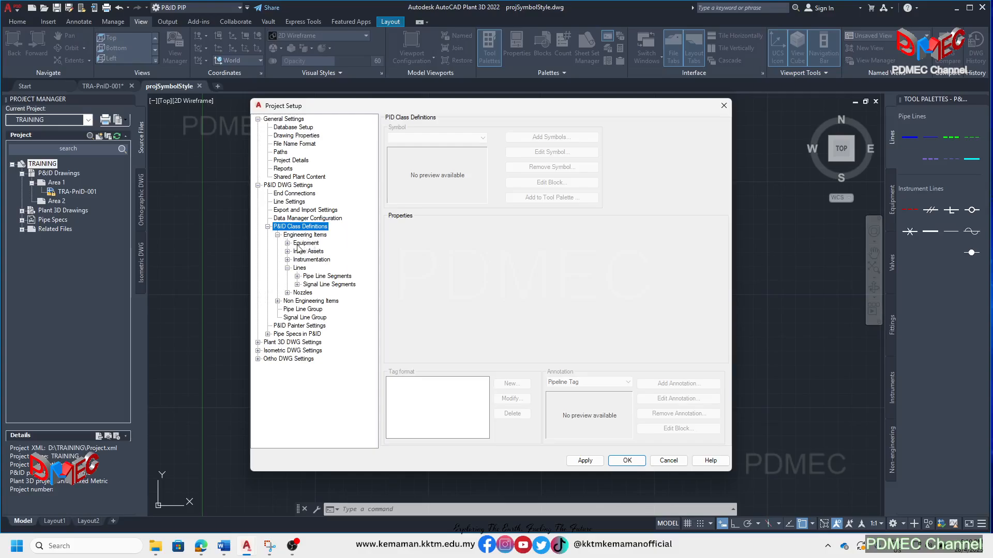
Review the Equipment and Tanks class settings and open the Vessel class's symbol settings to examine its nozzle options.
left_click(288, 243)
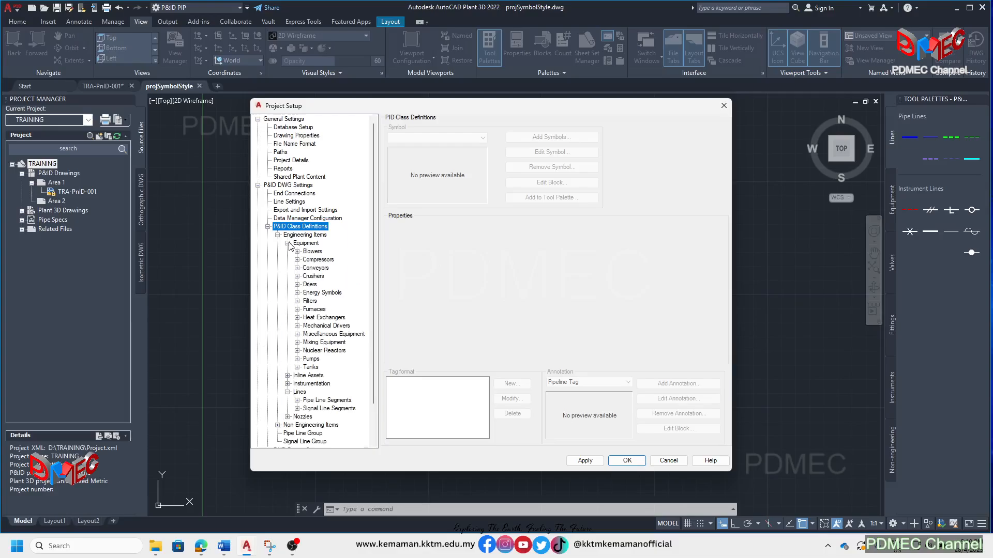
left_click(310, 245)
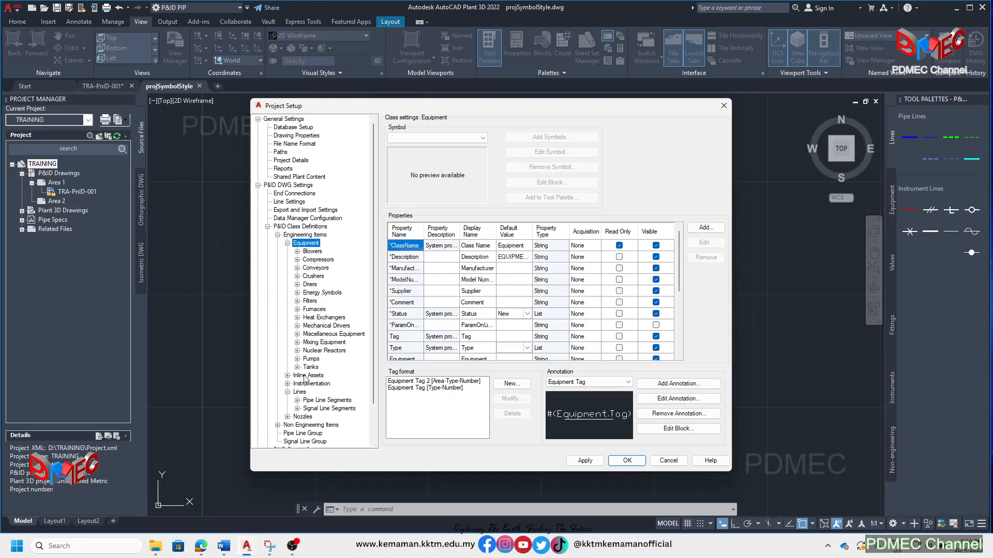
left_click(297, 367)
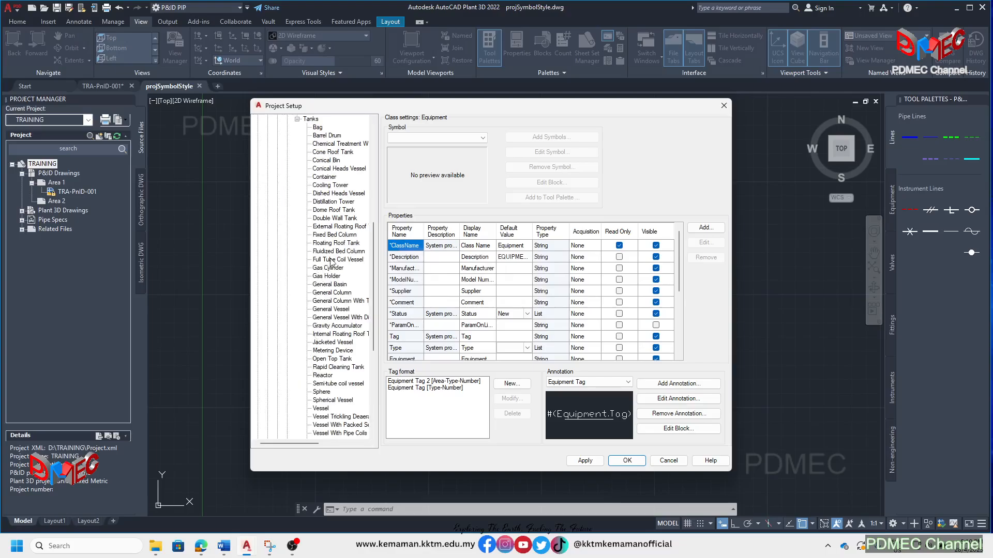
left_click(314, 121)
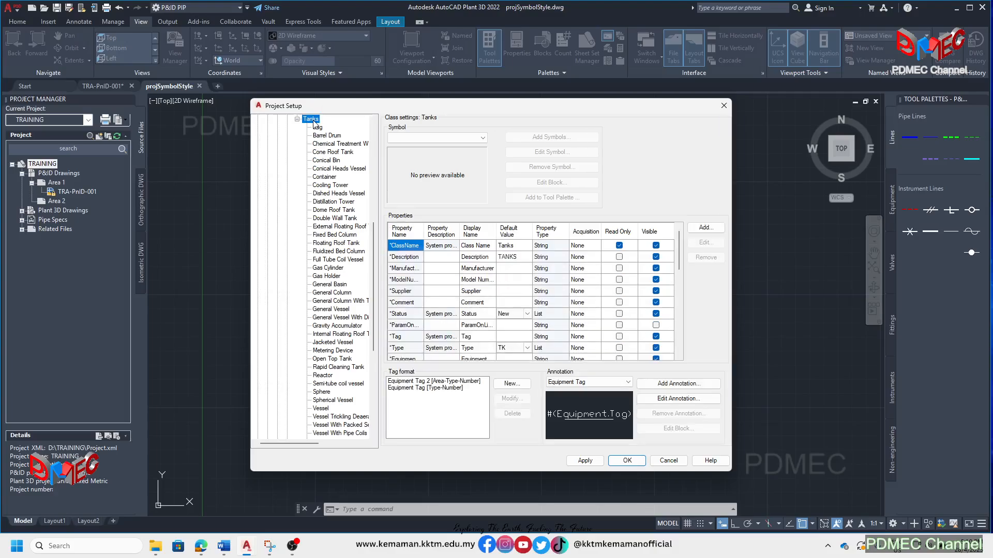
left_click(320, 410)
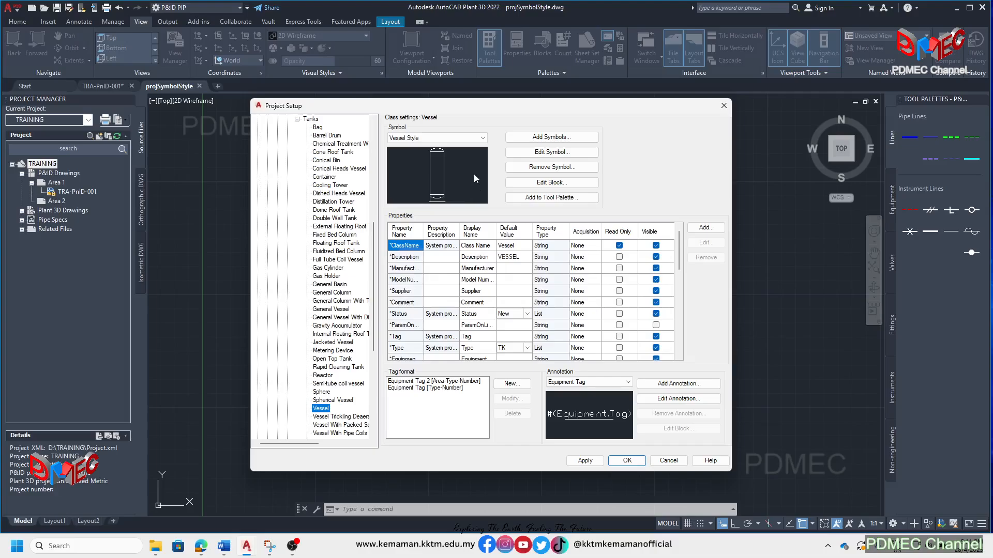
left_click(563, 153)
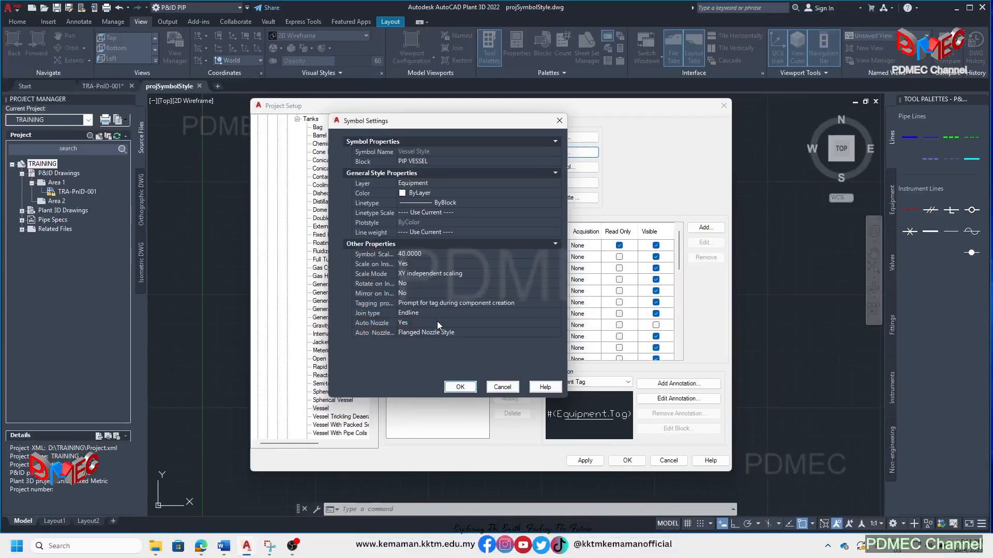
Set Auto Nozzle to No in the Vessel symbol settings, apply the change and close the project setup.
left_click(440, 323)
left_click(556, 323)
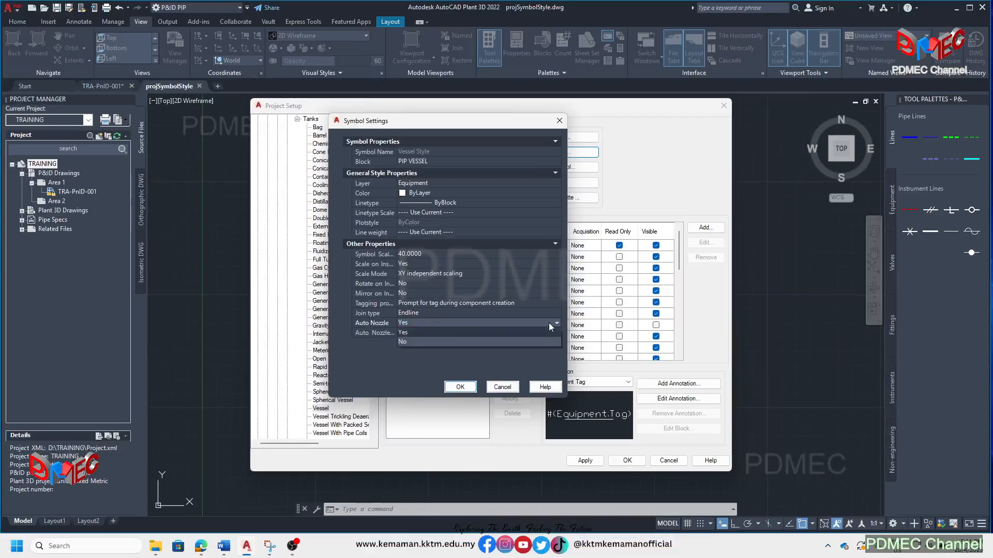
left_click(407, 339)
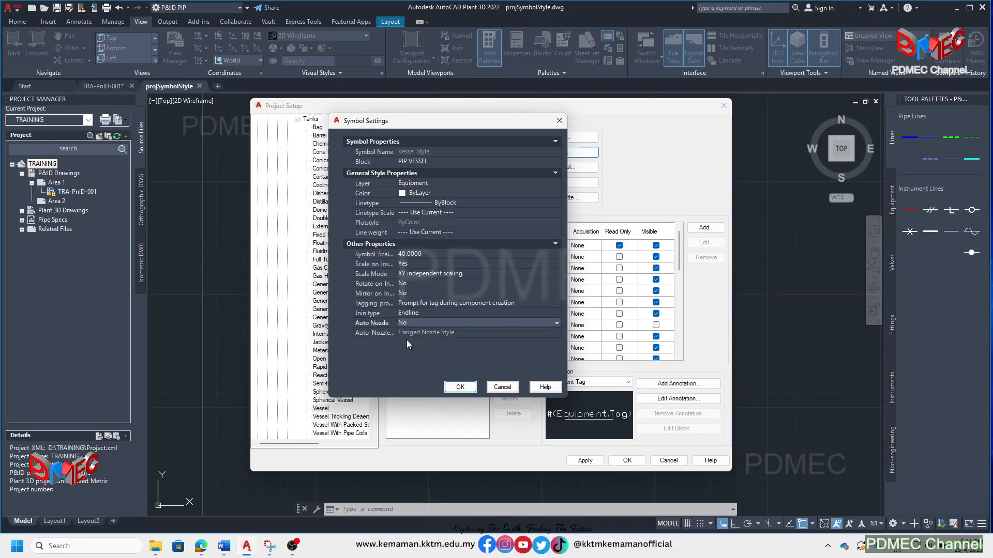
left_click(456, 385)
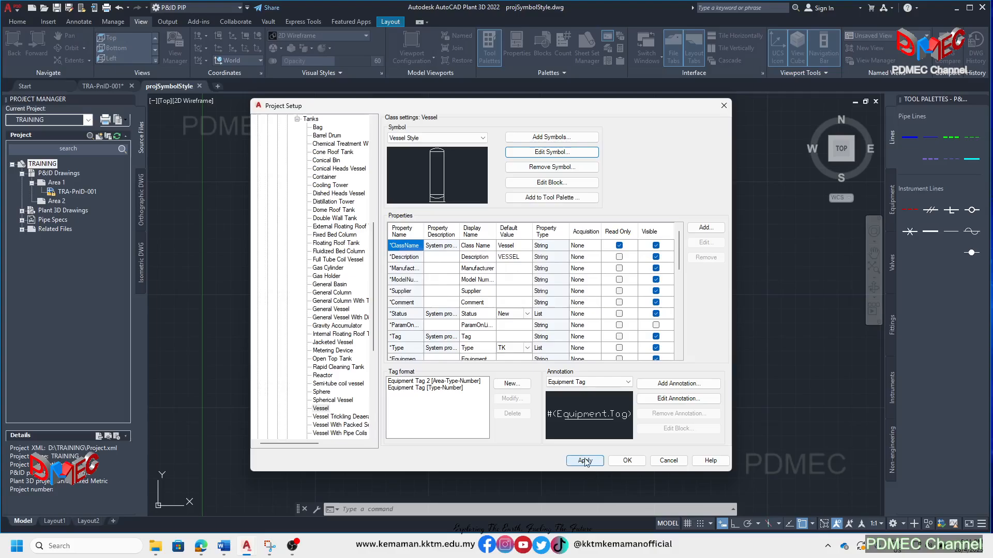
left_click(585, 461)
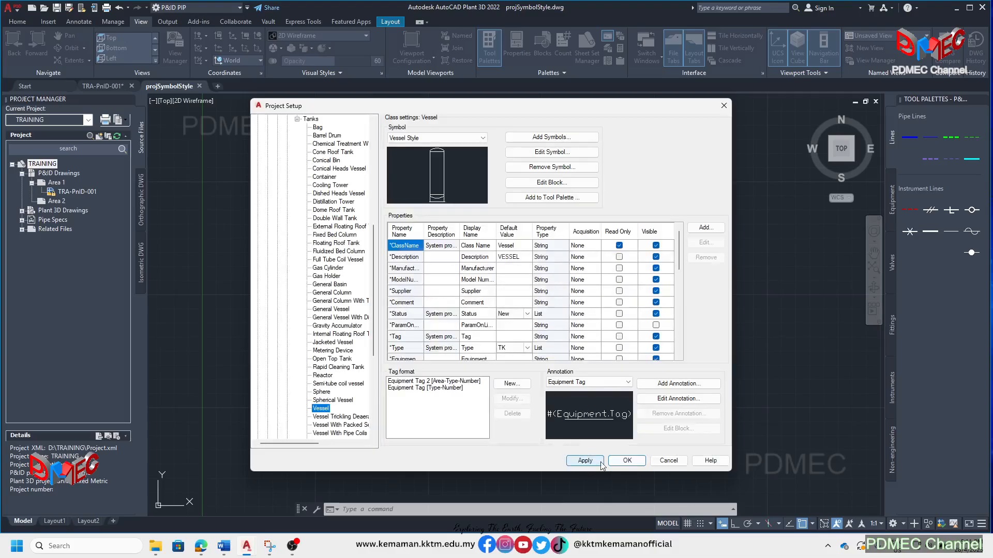
left_click(625, 462)
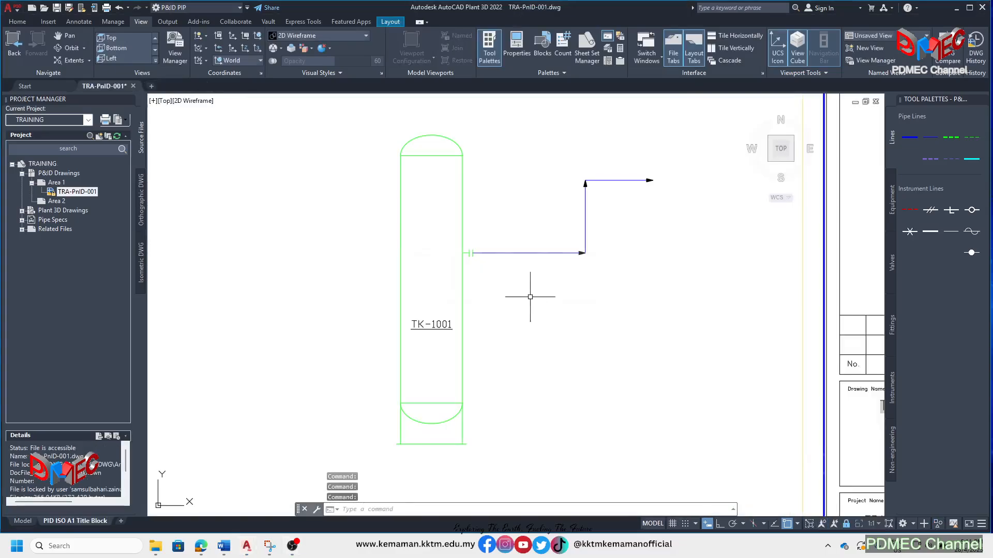
Draw a second primary line segment from vessel TK-1001's right side, below the first line, running right, down, and about 89 units right.
left_click(908, 147)
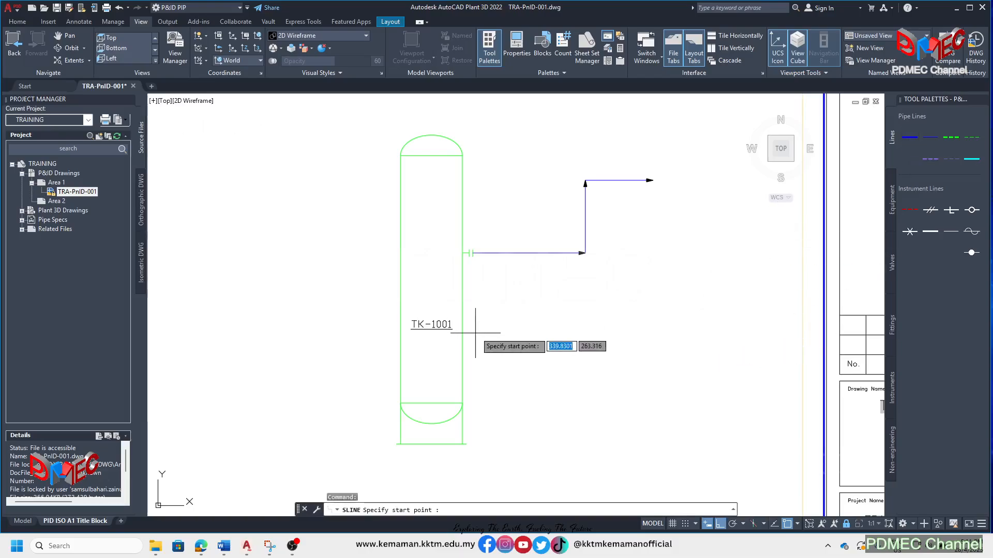
left_click(462, 319)
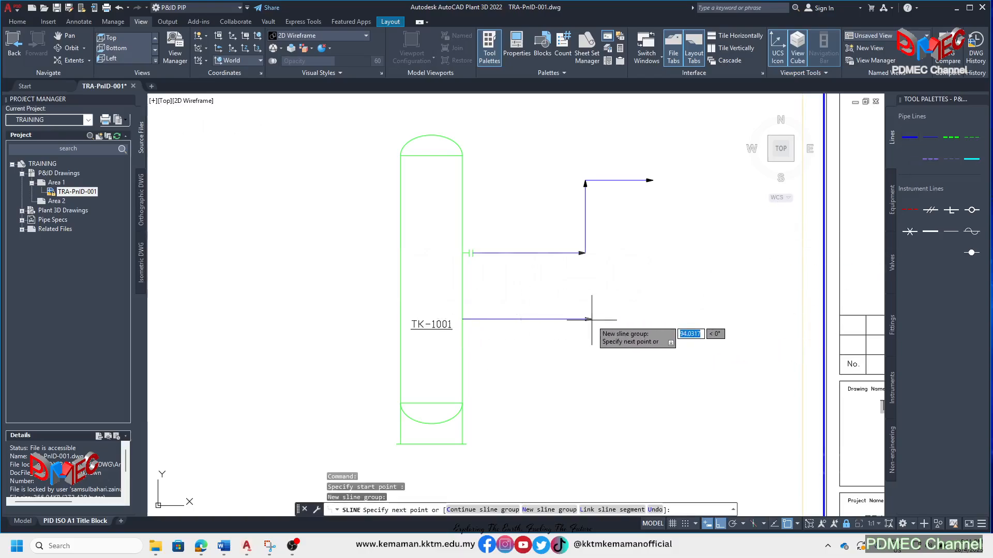
left_click(625, 319)
left_click(636, 390)
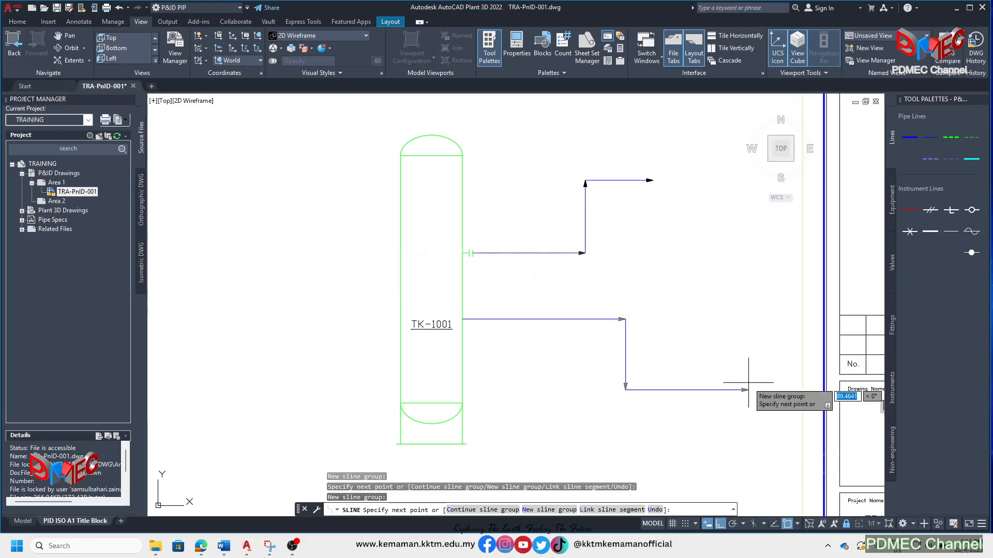
left_click(749, 382)
key("Return")
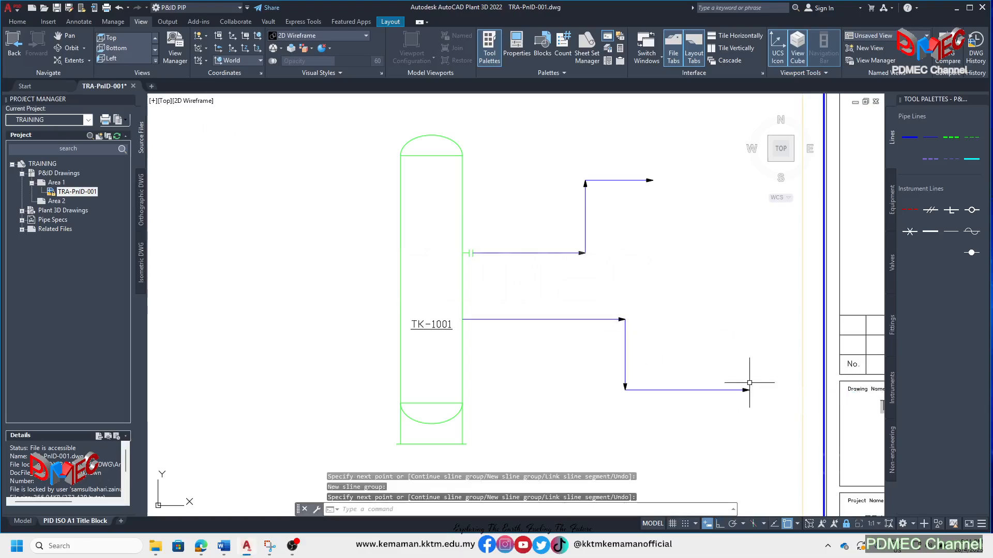
Compare how the upper and lower primary lines connect to vessel TK-1001, checking each junction for a nozzle.
scroll(429, 289, "up", 4)
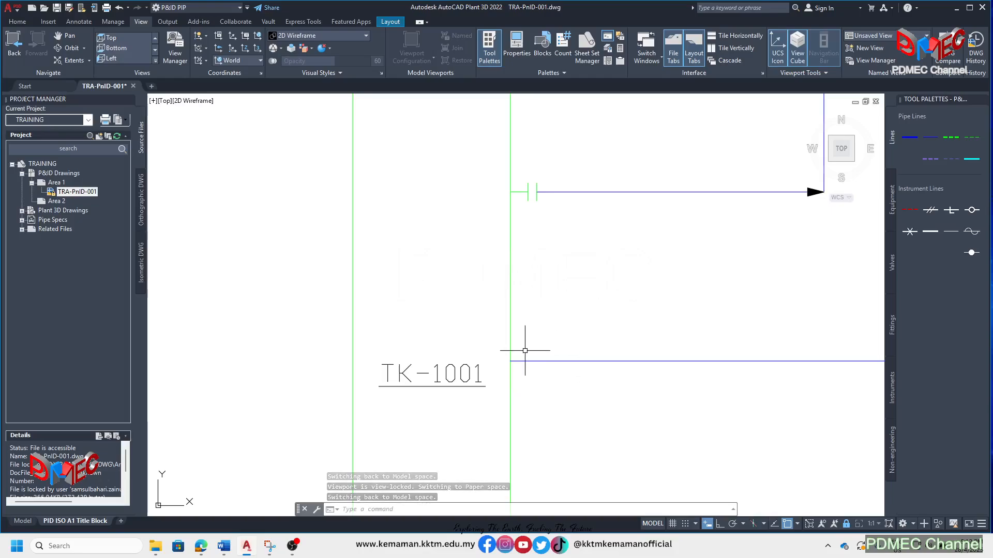
scroll(526, 350, "down", 8)
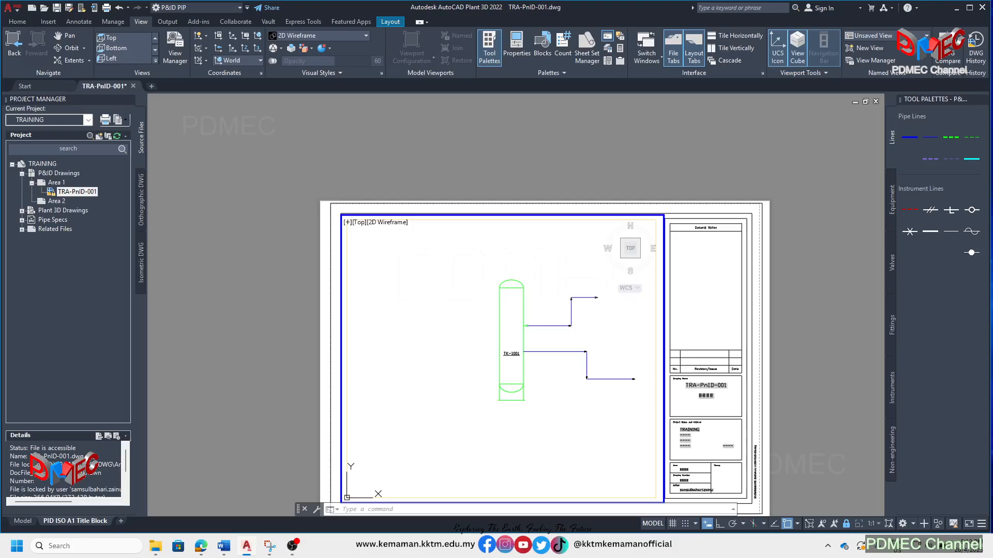
scroll(538, 341, "up", 5)
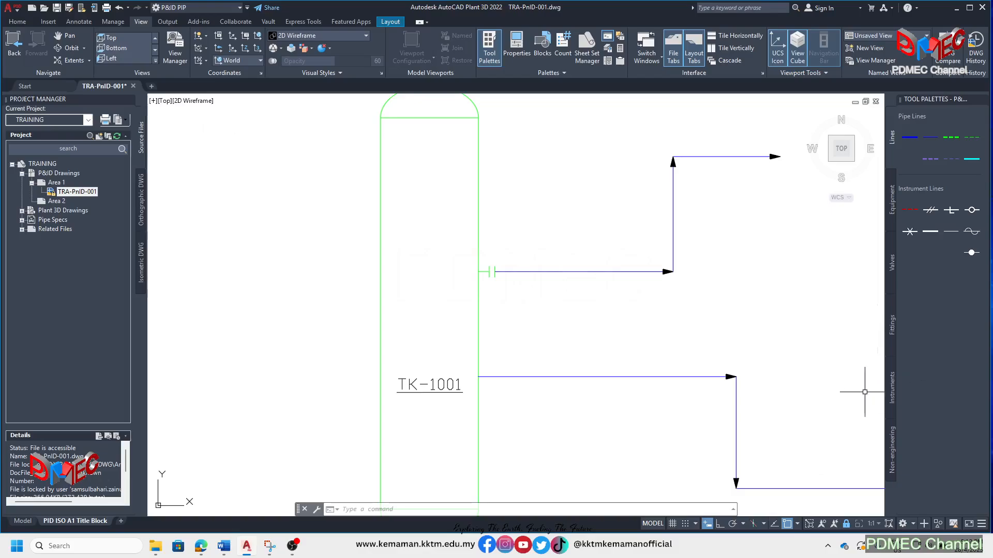
scroll(551, 286, "down", 5)
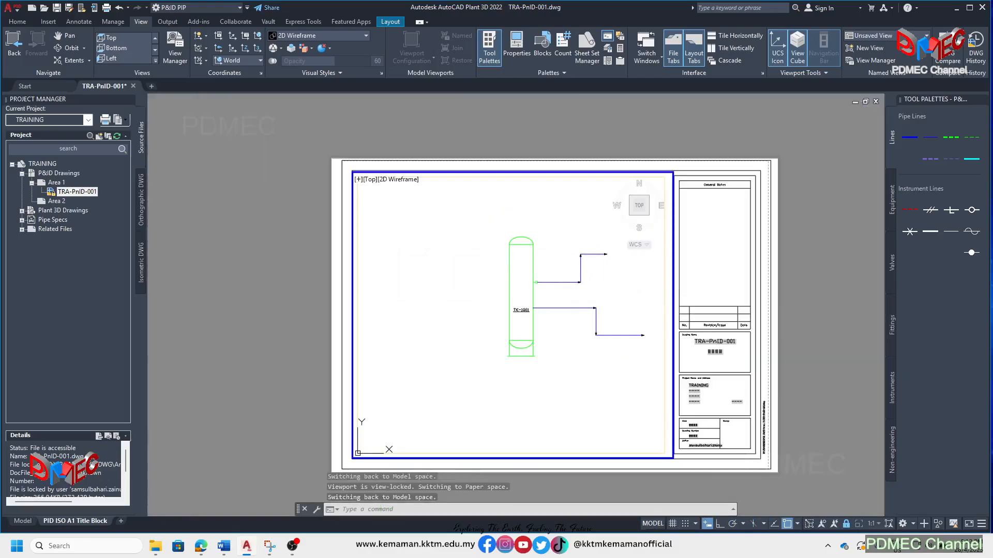
scroll(515, 271, "up", 4)
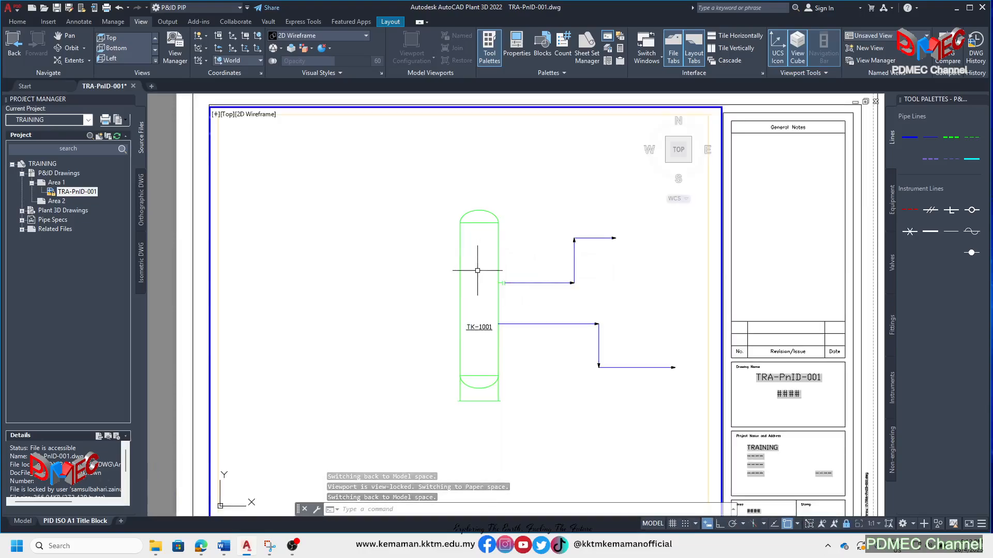
middle_click_drag(476, 270, 501, 287)
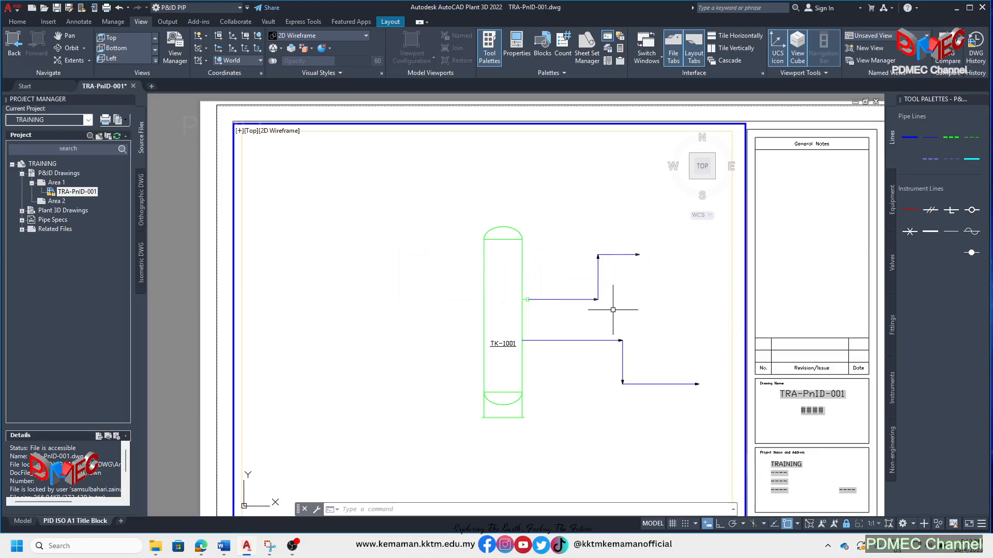
middle_click_drag(616, 310, 565, 302)
scroll(478, 308, "up", 2)
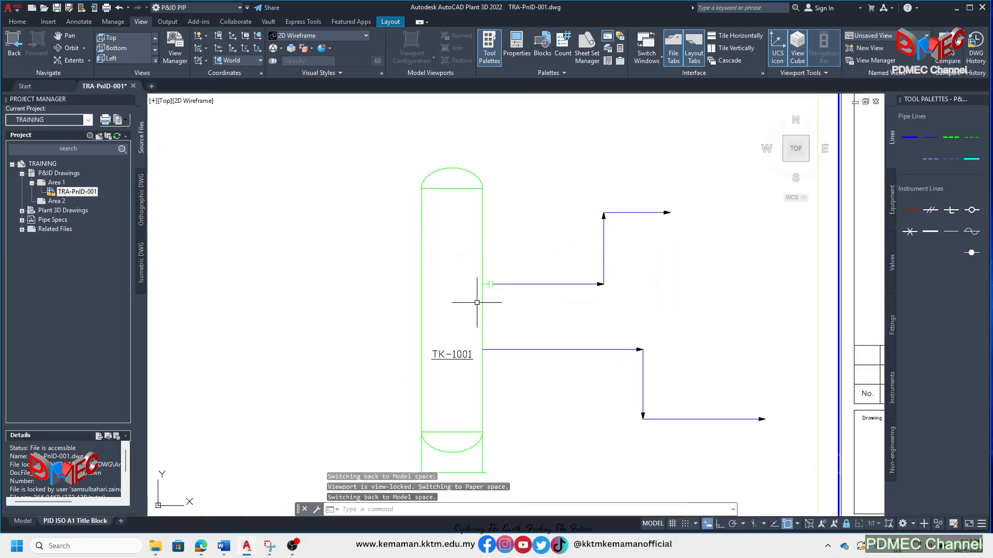
scroll(474, 279, "up", 4)
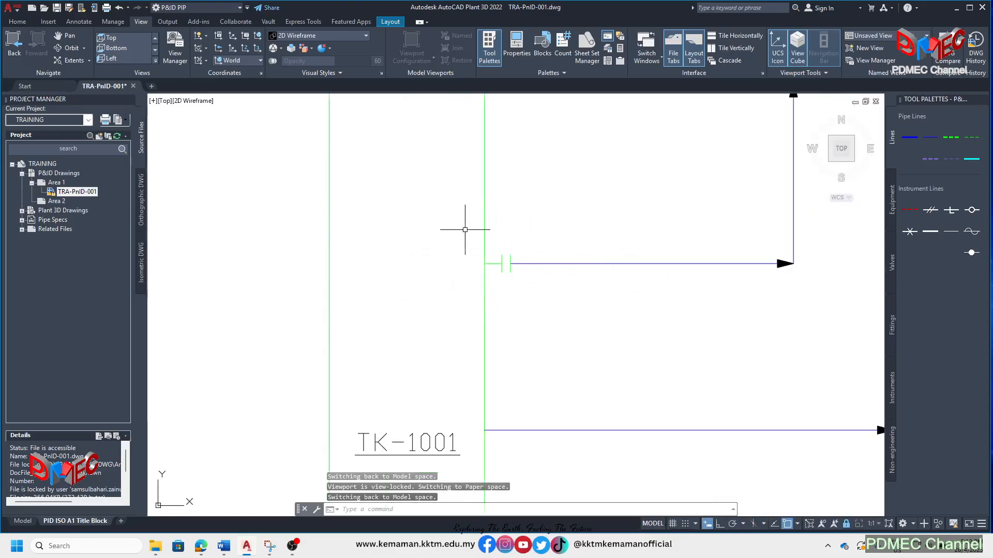
scroll(477, 288, "down", 4)
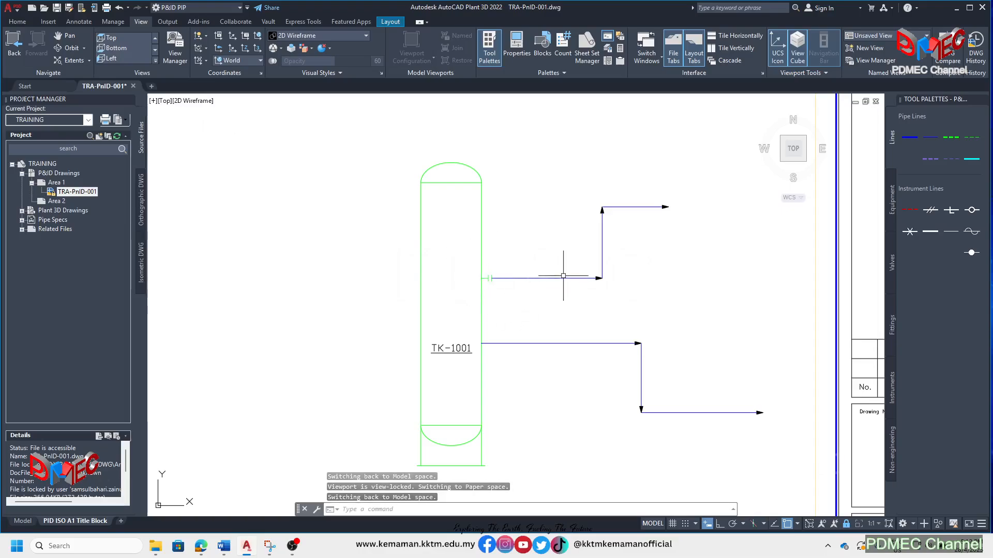
Open the TRAINING project's setup again and show the Engineering Items class settings under P&ID Class Definitions.
left_click(42, 164)
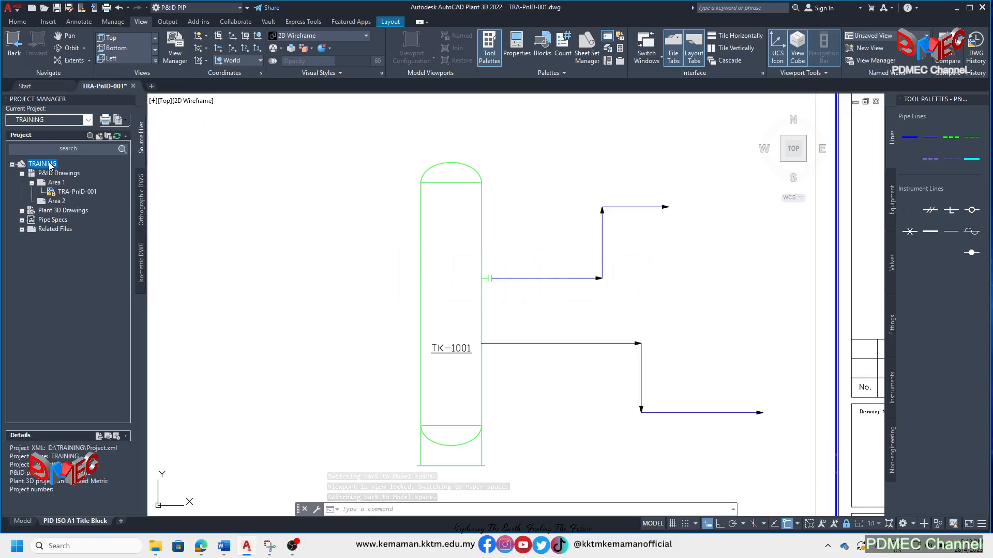
right_click(48, 164)
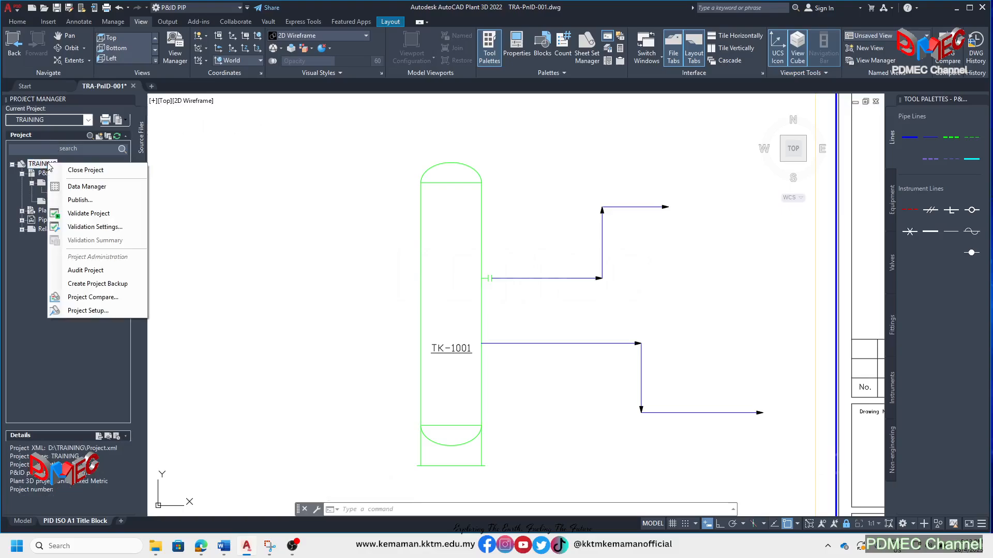
left_click(110, 312)
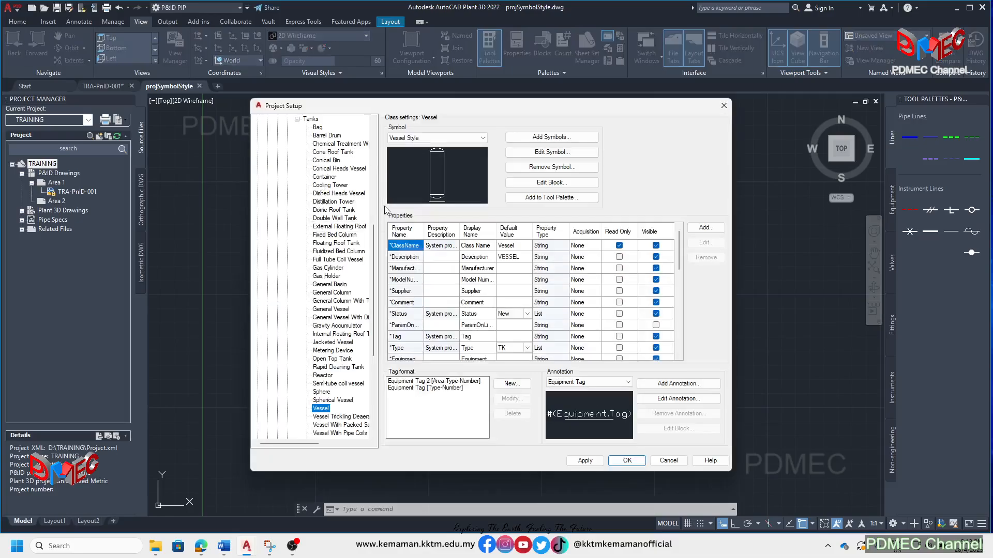
left_click_drag(370, 242, 372, 165)
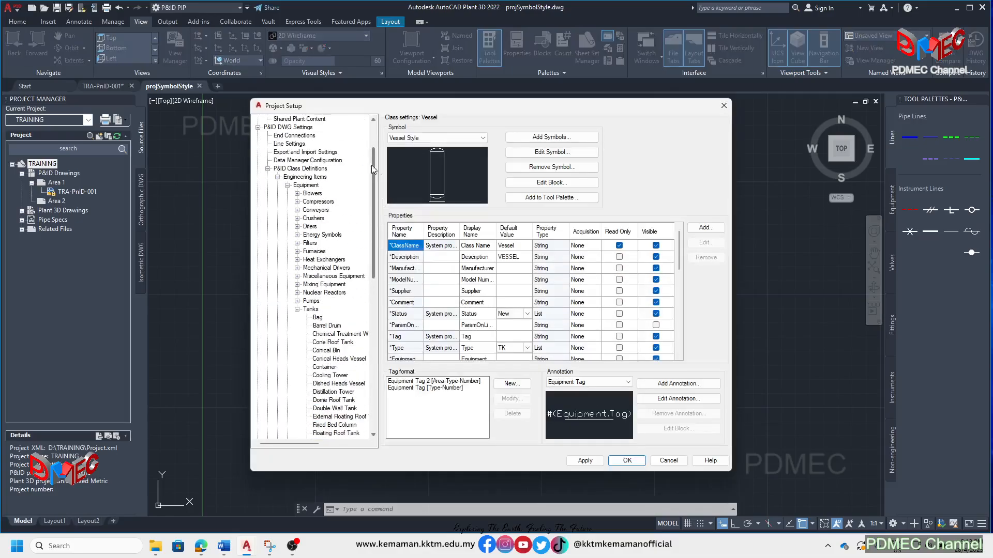
left_click(289, 127)
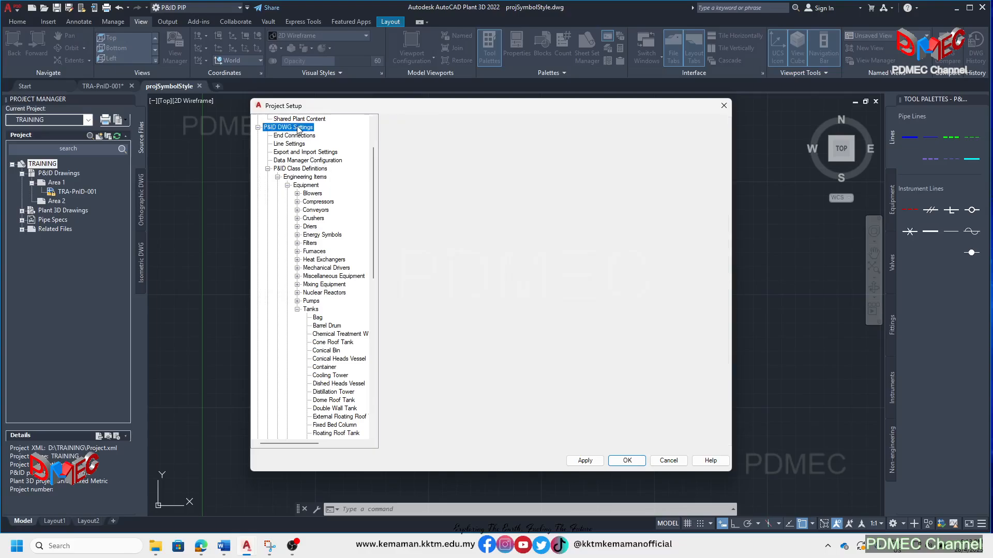
left_click(301, 169)
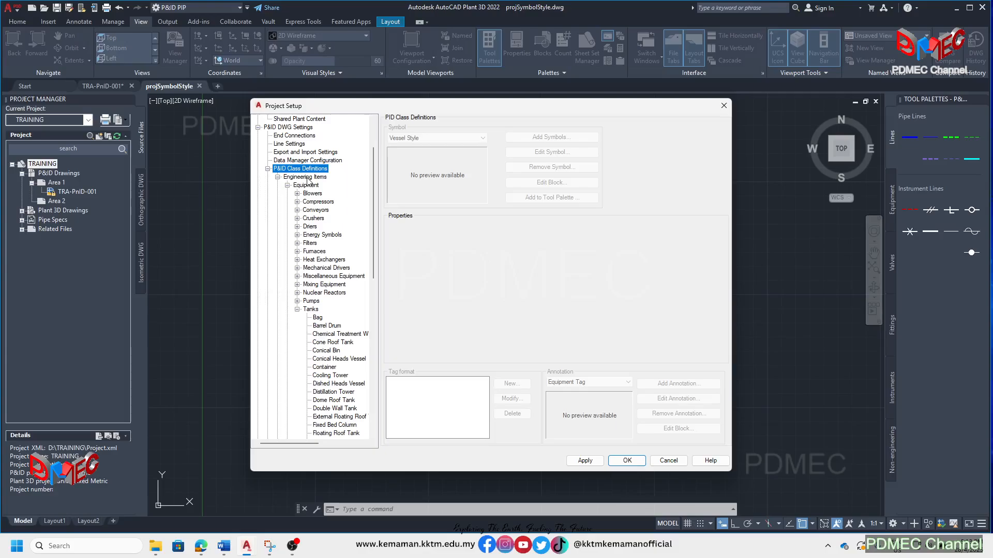
left_click(305, 177)
left_click(287, 186)
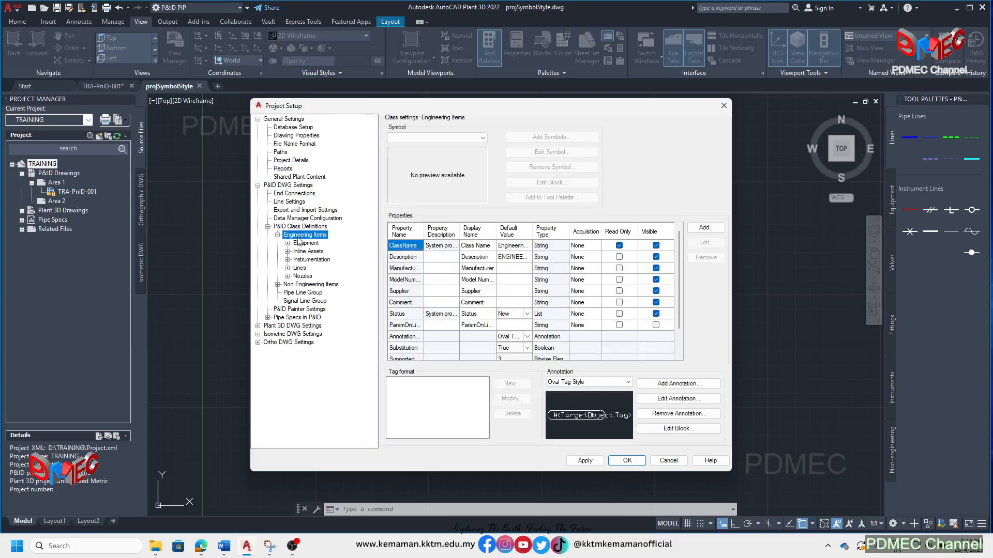
Find the Vessel class among the Tanks under Equipment and open its symbol settings for editing.
left_click(287, 243)
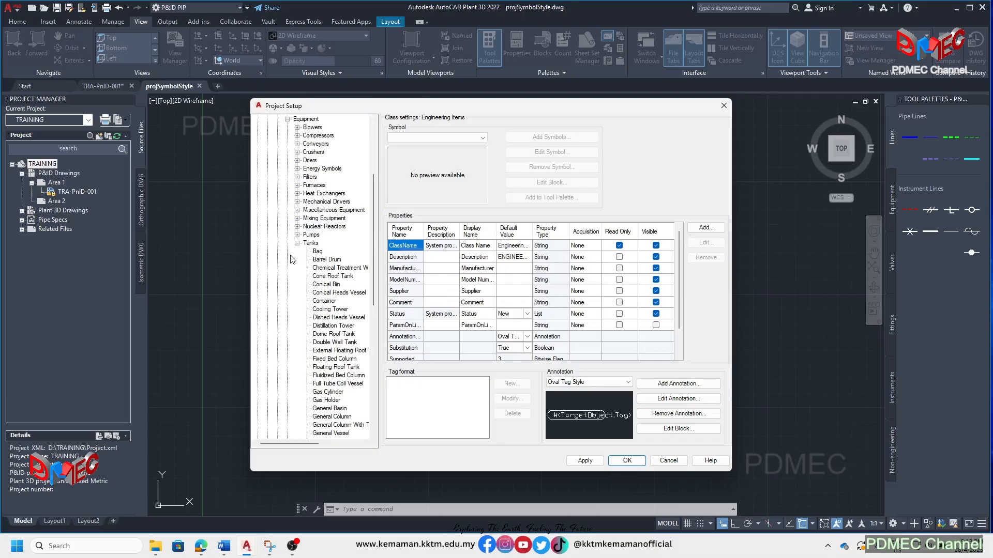
left_click(310, 243)
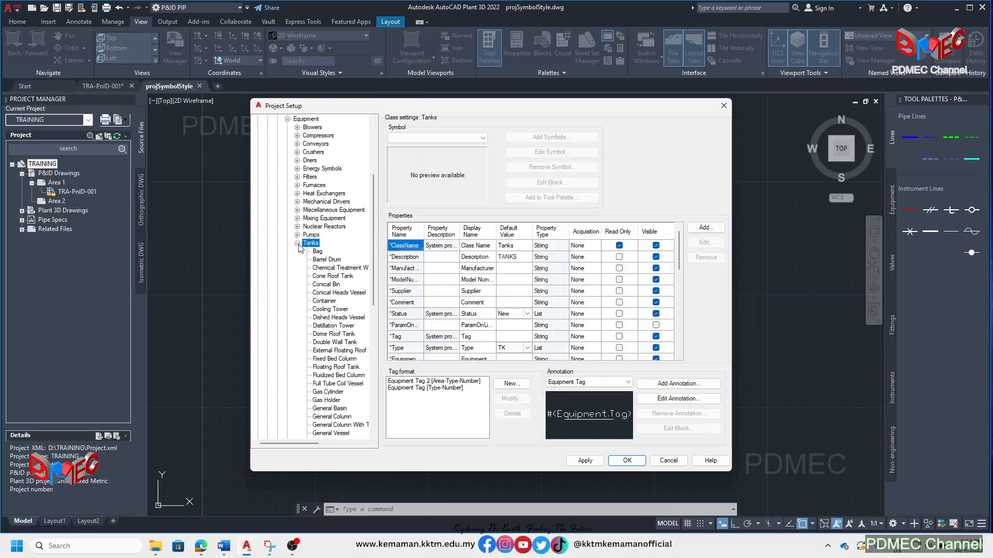
left_click_drag(372, 259, 379, 344)
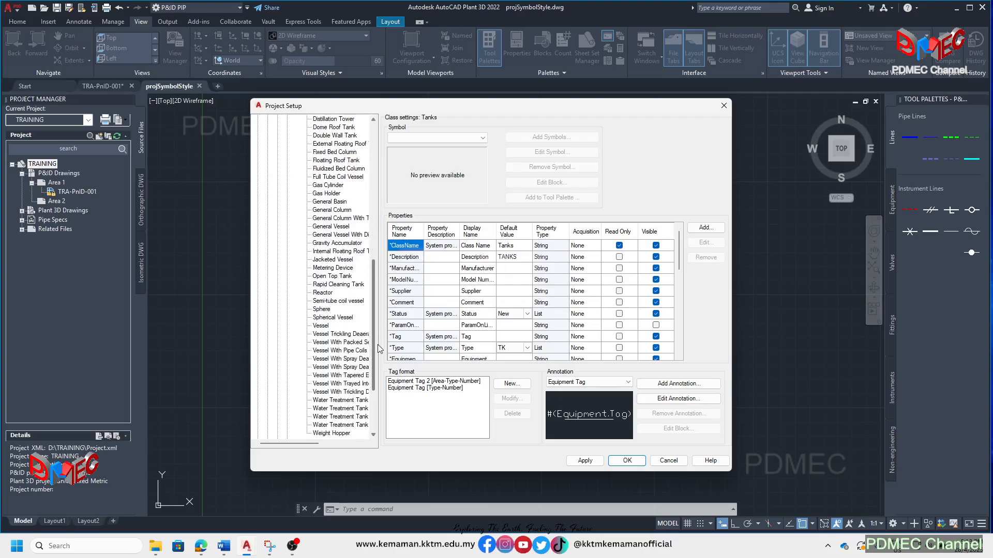
left_click(322, 327)
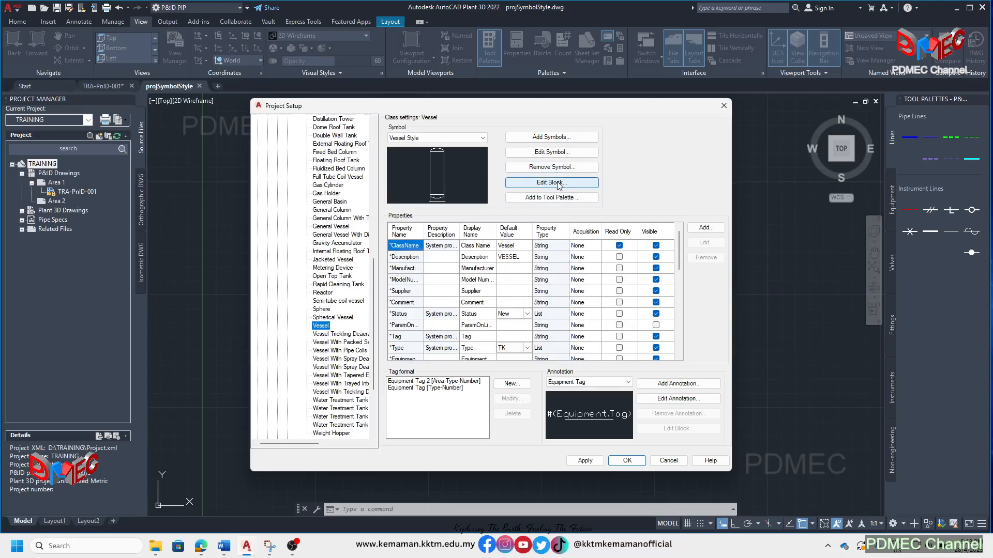
left_click(553, 152)
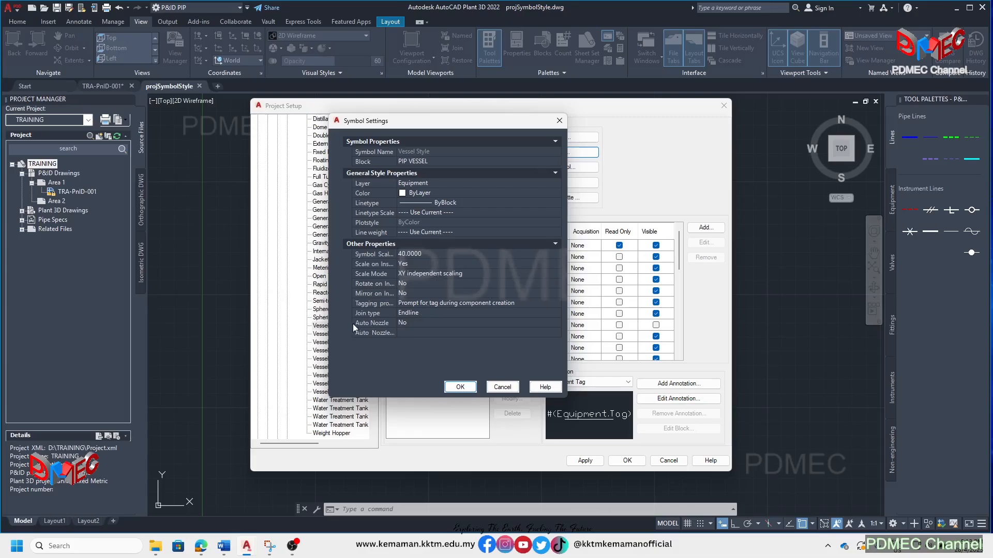
Enable Auto Nozzle for the Vessel symbol with Flanged Nozzle Style and apply the change to the project setup.
left_click(421, 323)
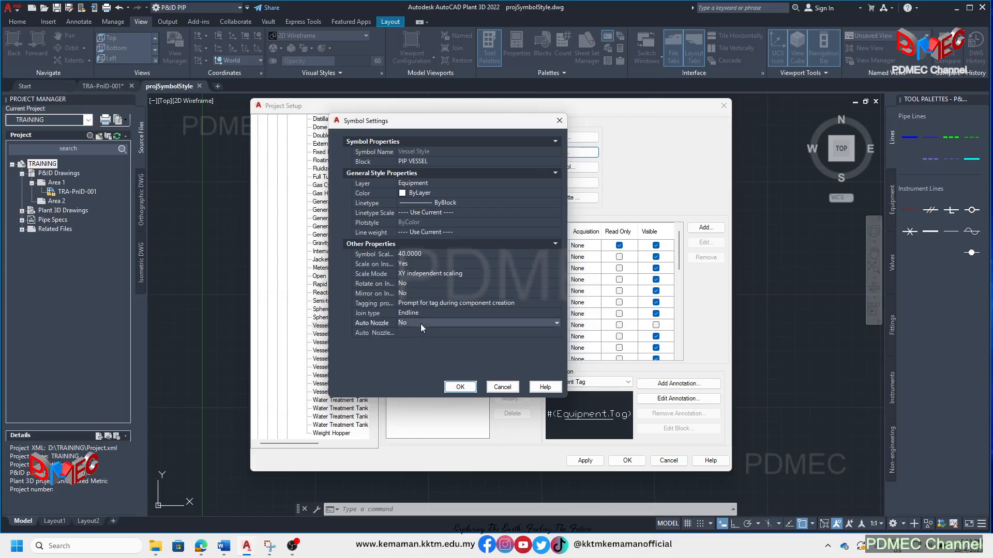
left_click(420, 324)
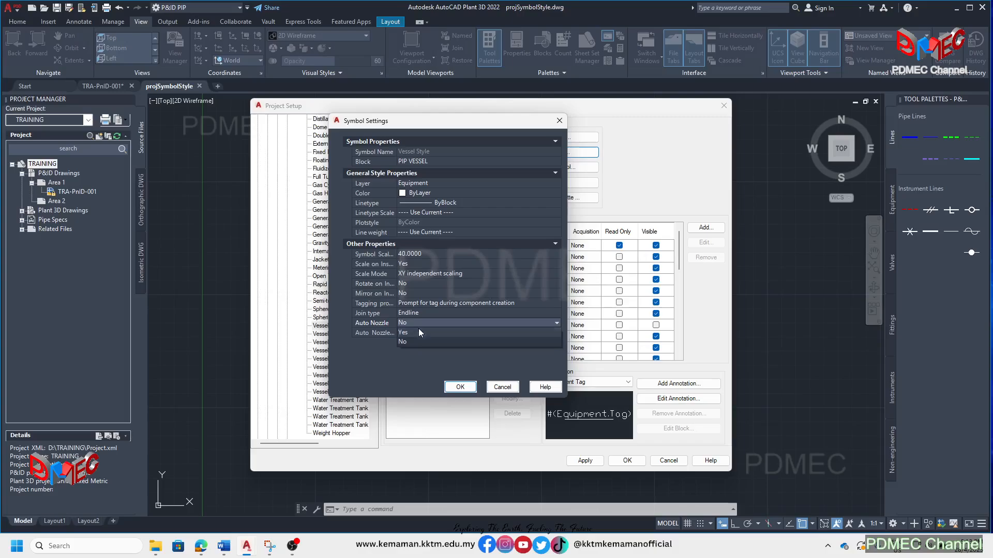
left_click(410, 336)
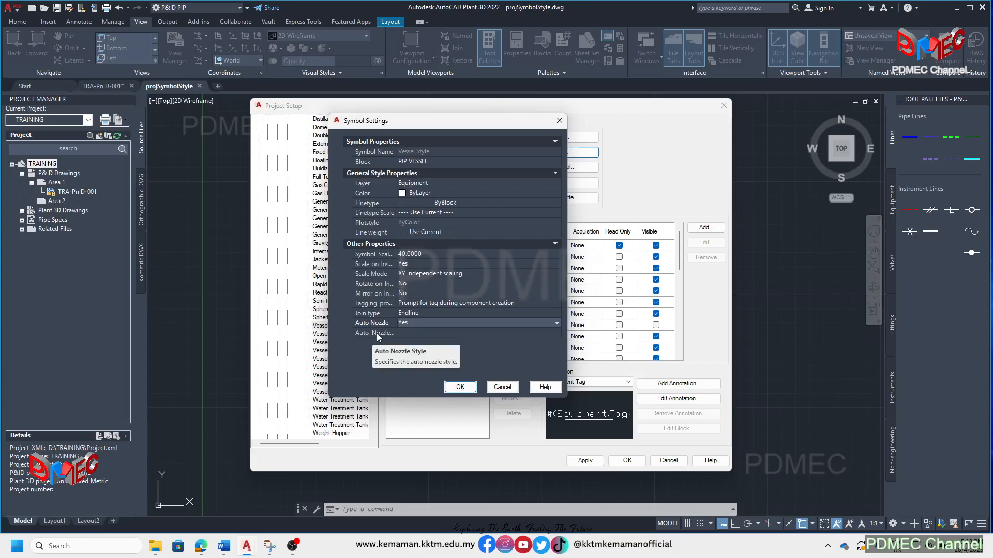
left_click(422, 333)
left_click(422, 333)
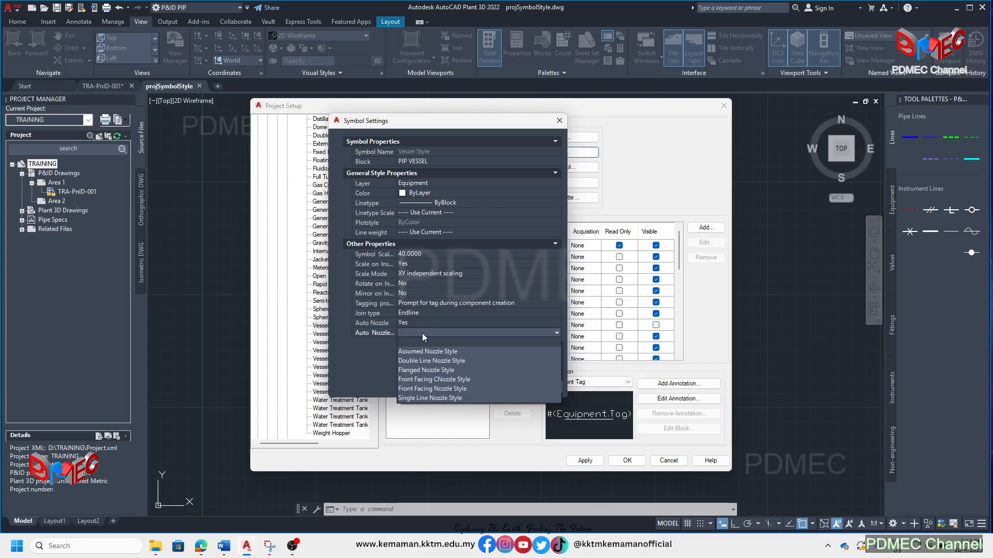
left_click(435, 371)
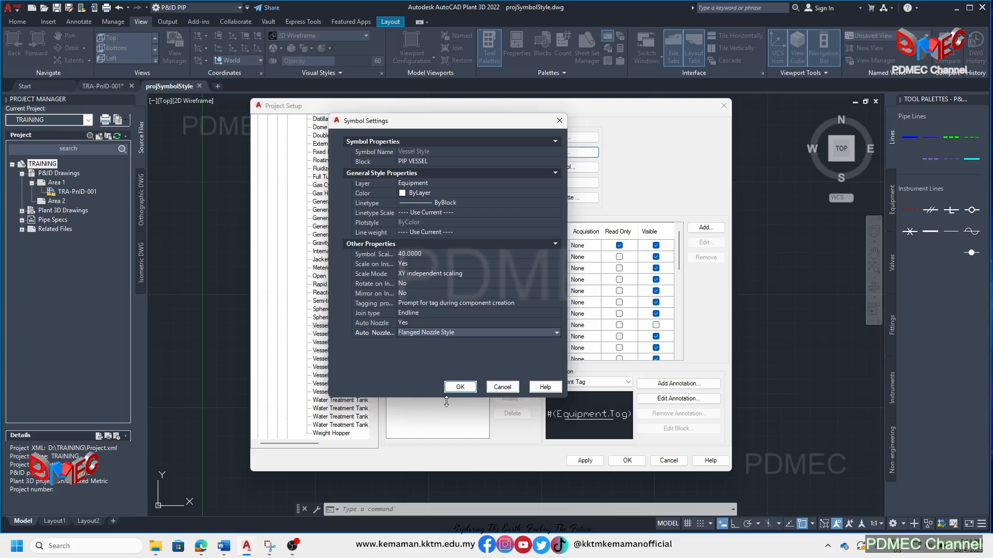
left_click(465, 391)
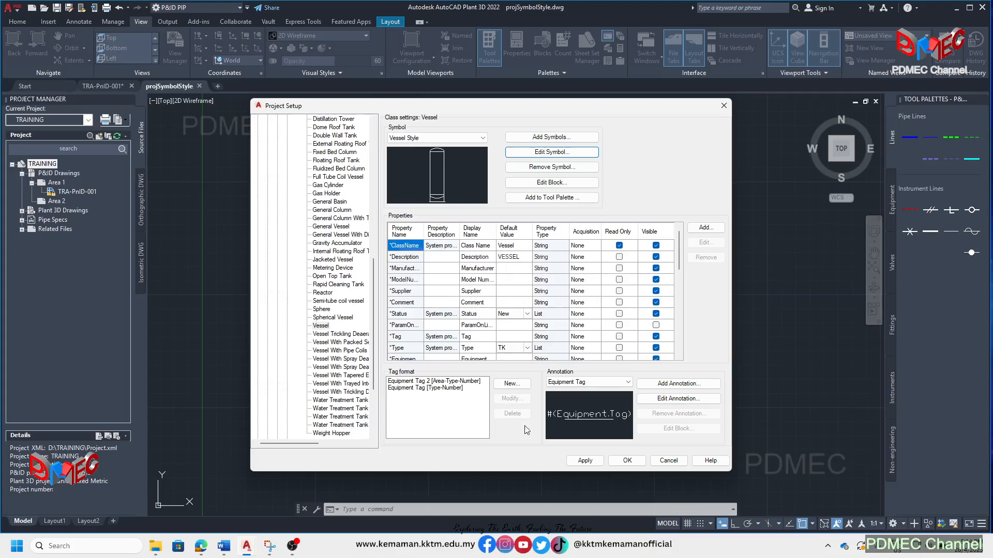
left_click(588, 464)
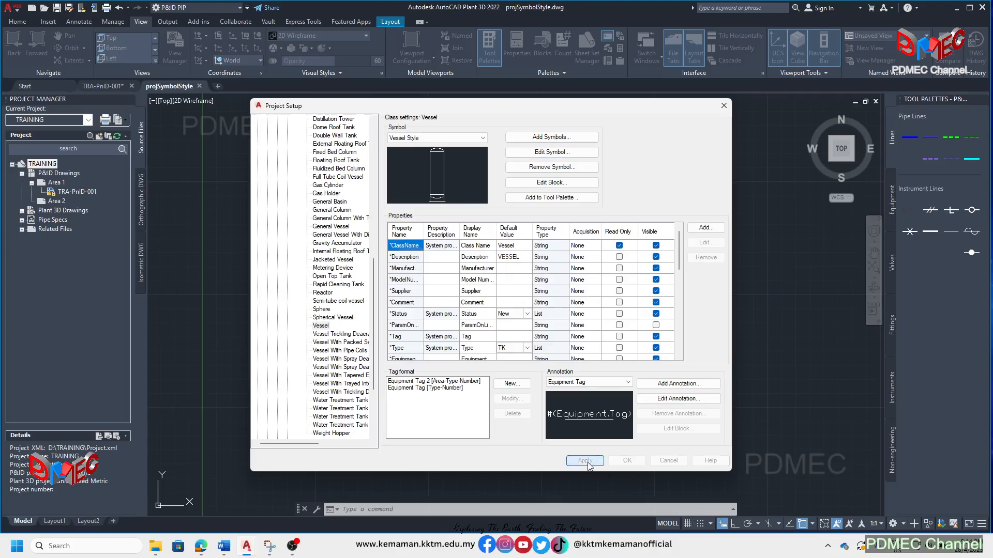
left_click(627, 461)
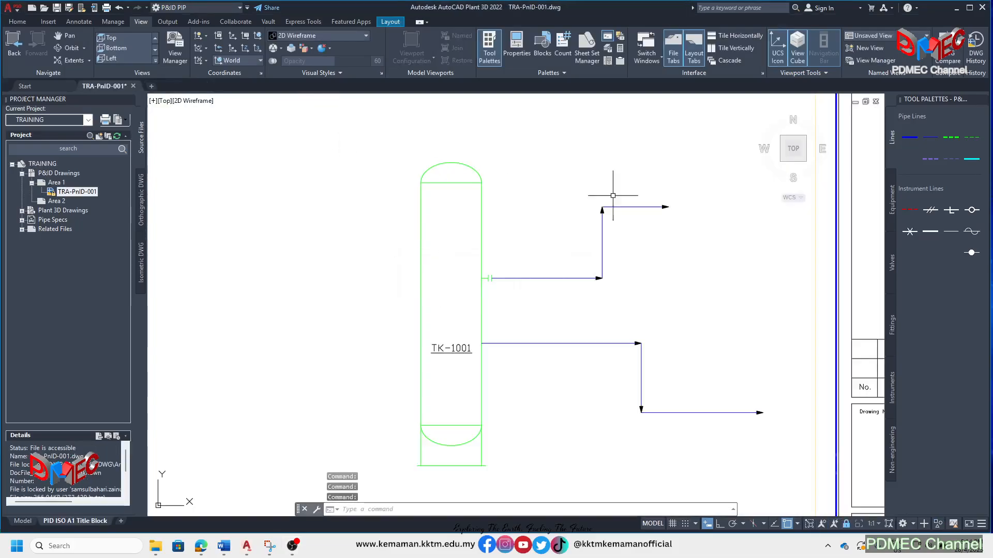
Draw a primary line segment from vessel TK-1001's left side, running left, up about 48 units, and left again, and show the valve symbols.
left_click(909, 137)
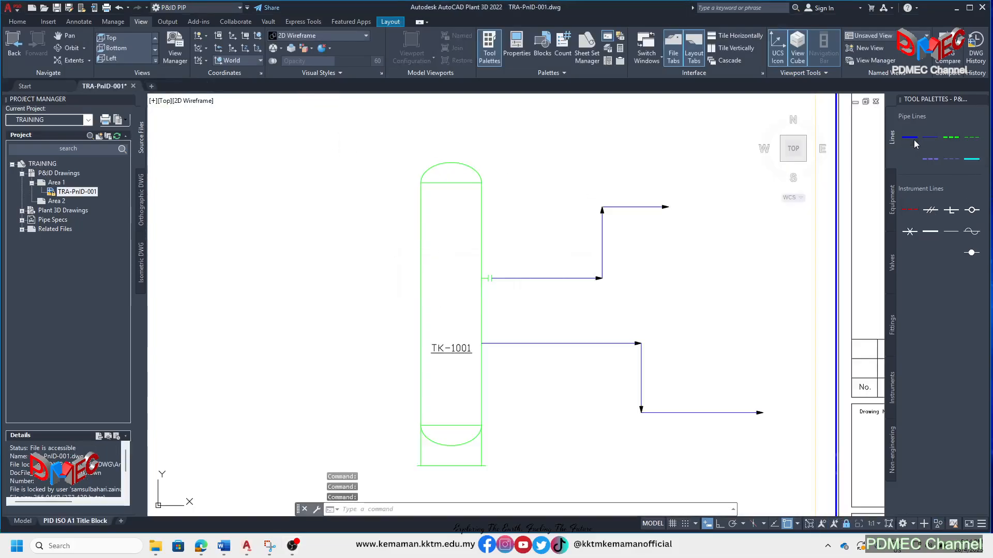
left_click(421, 258)
left_click(330, 254)
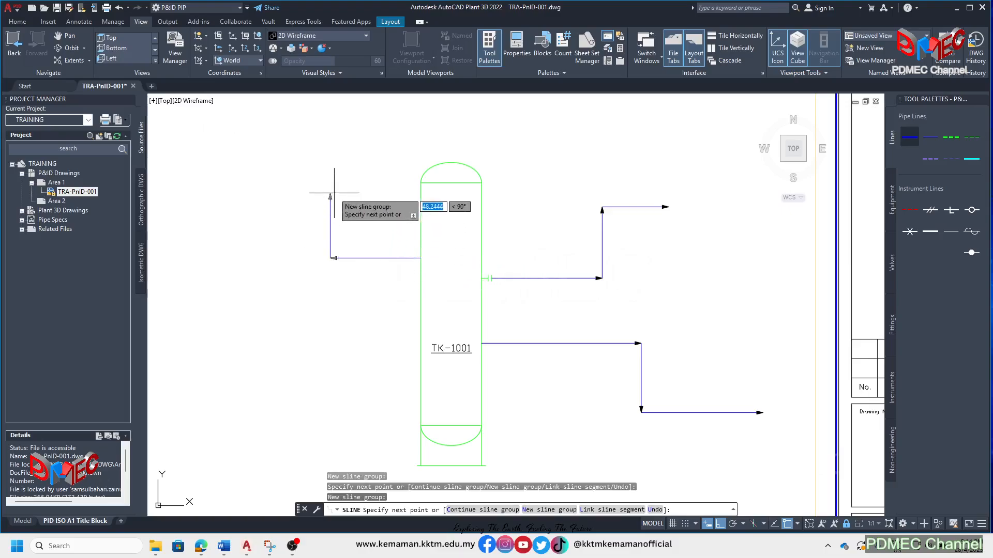
left_click(240, 193)
key("Return")
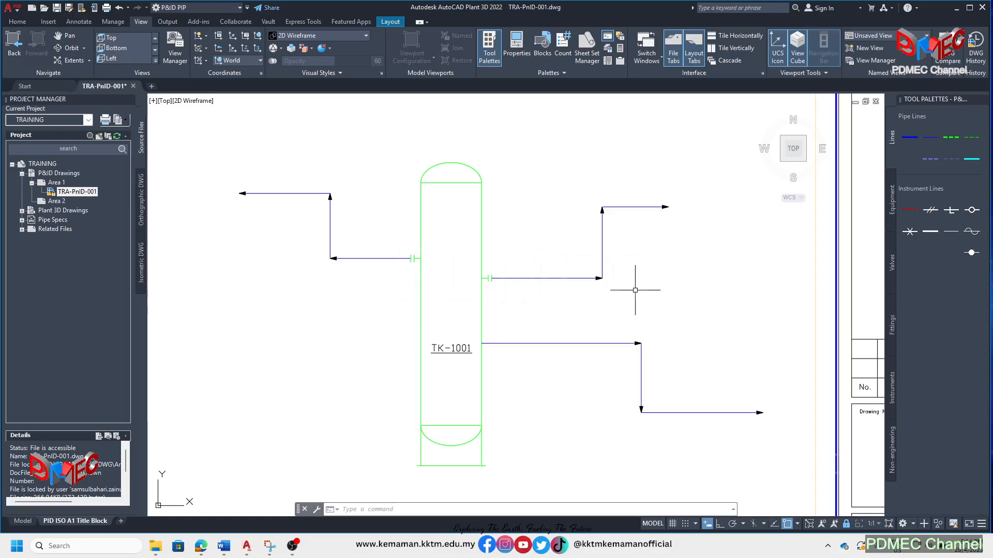
mouse_move(713, 294)
middle_mouse_down()
mouse_move(699, 308)
mouse_move(613, 296)
mouse_move(669, 310)
middle_mouse_up()
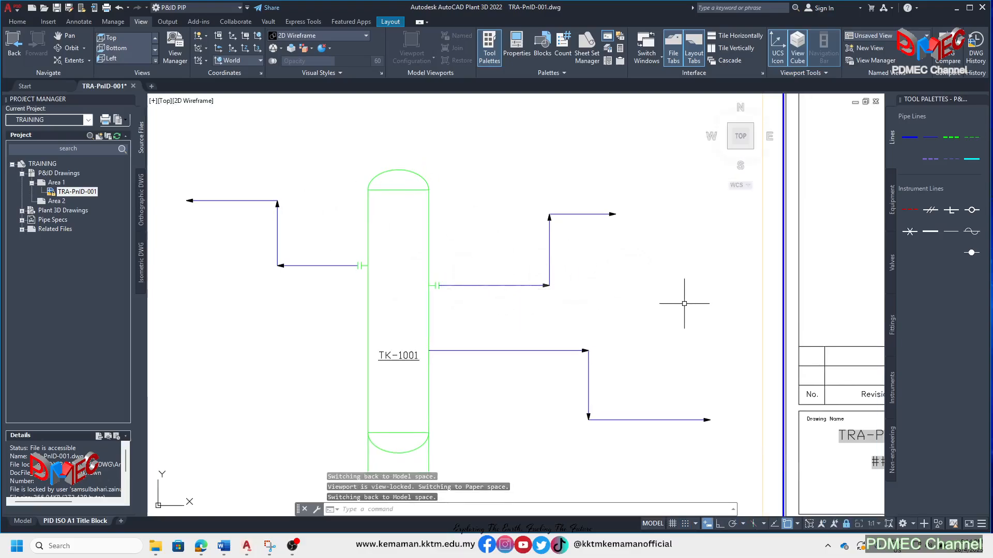
left_click(890, 267)
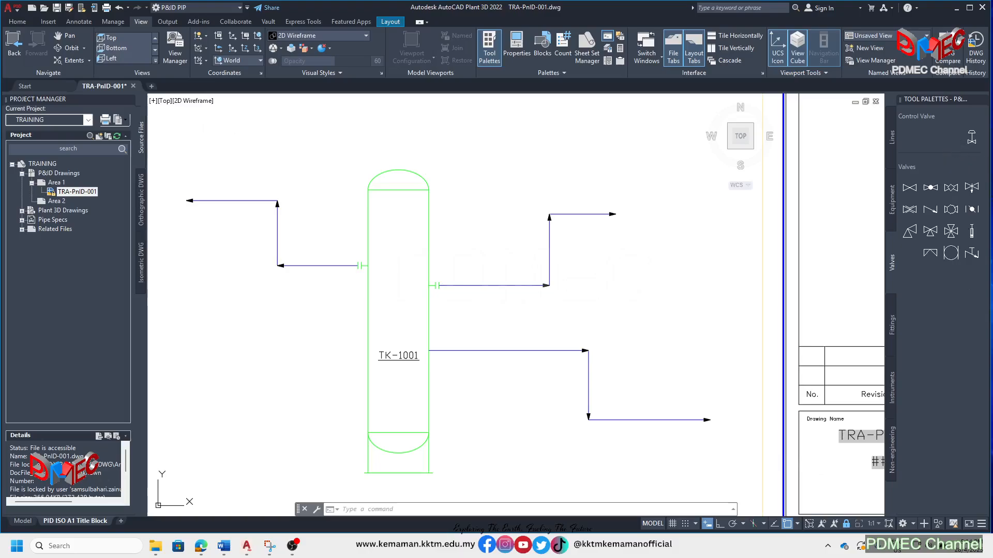
left_click(971, 137)
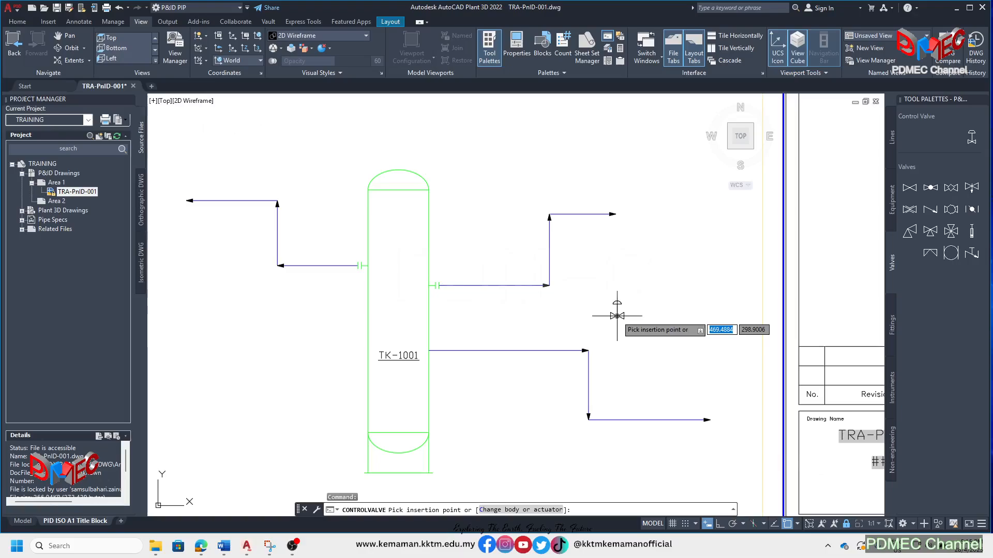
left_click(490, 285)
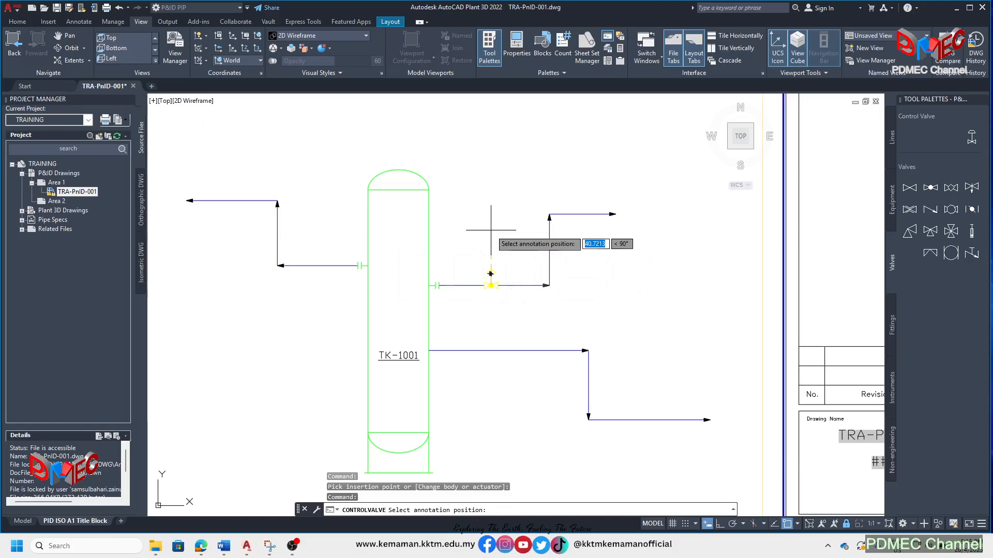
key("Escape")
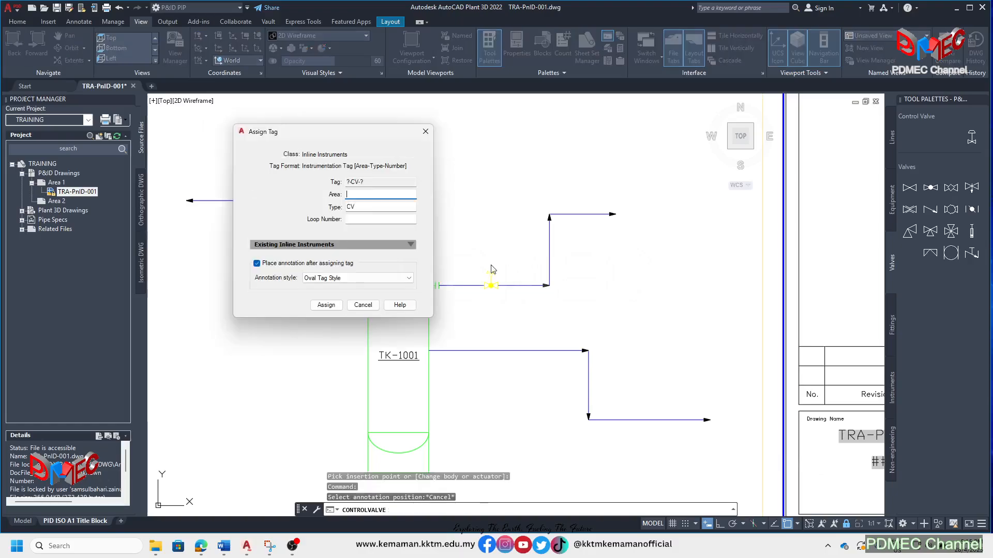
left_click(363, 305)
left_click(491, 276)
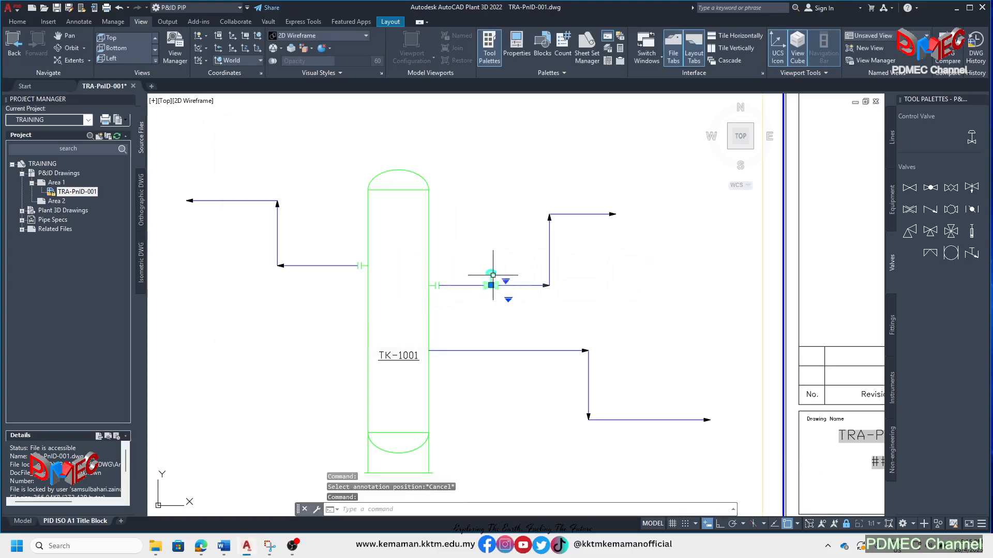
key("Delete")
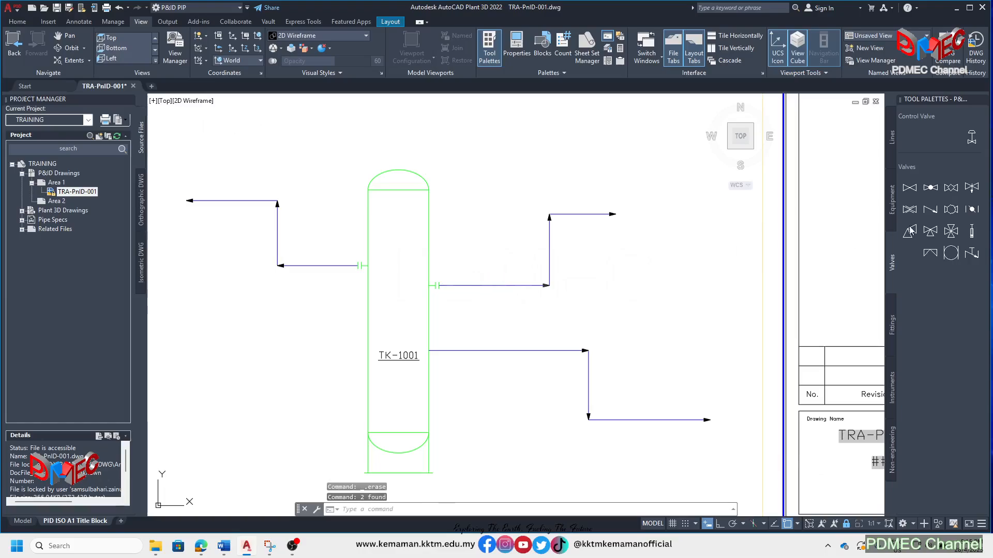
Insert a control valve with Globe Valve body and Diaphragm Actuator at the midpoint of the upper-right line's first horizontal run, with its annotation above.
left_click(974, 138)
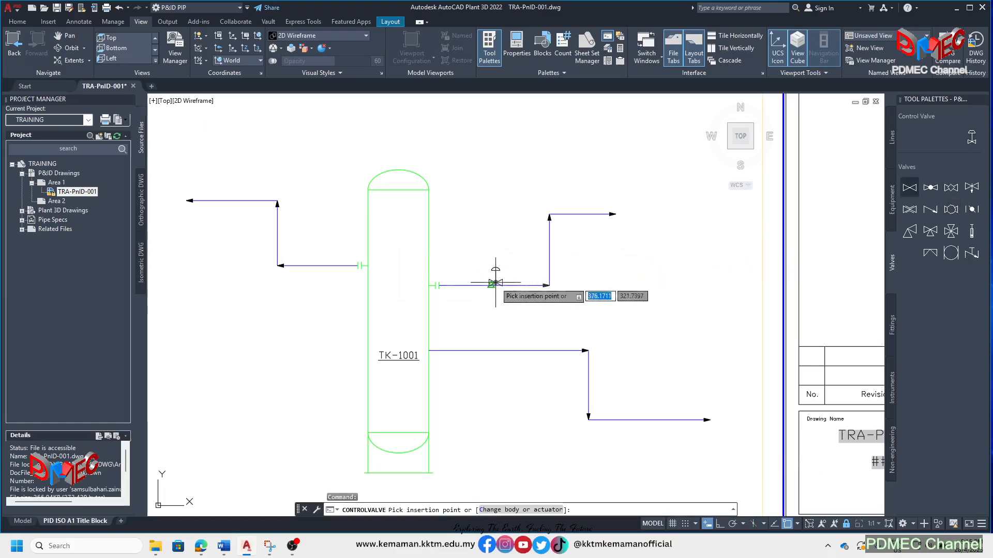
type("C")
key("Return")
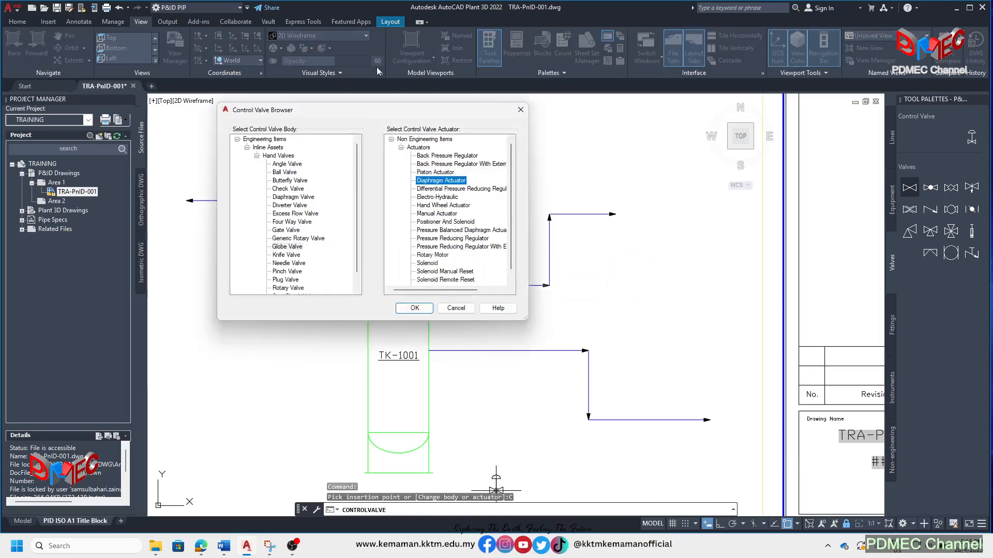
left_click_drag(351, 115, 358, 162)
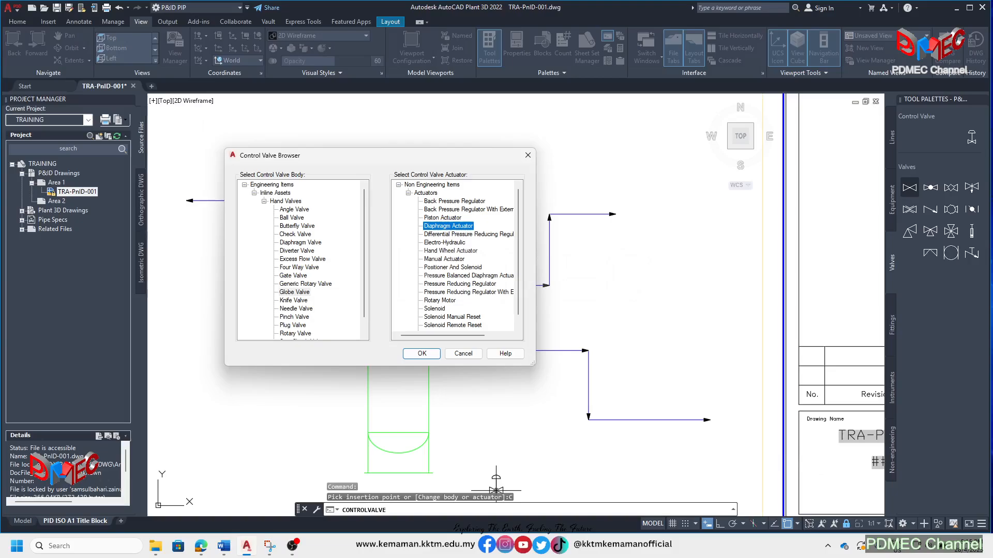
left_click(294, 293)
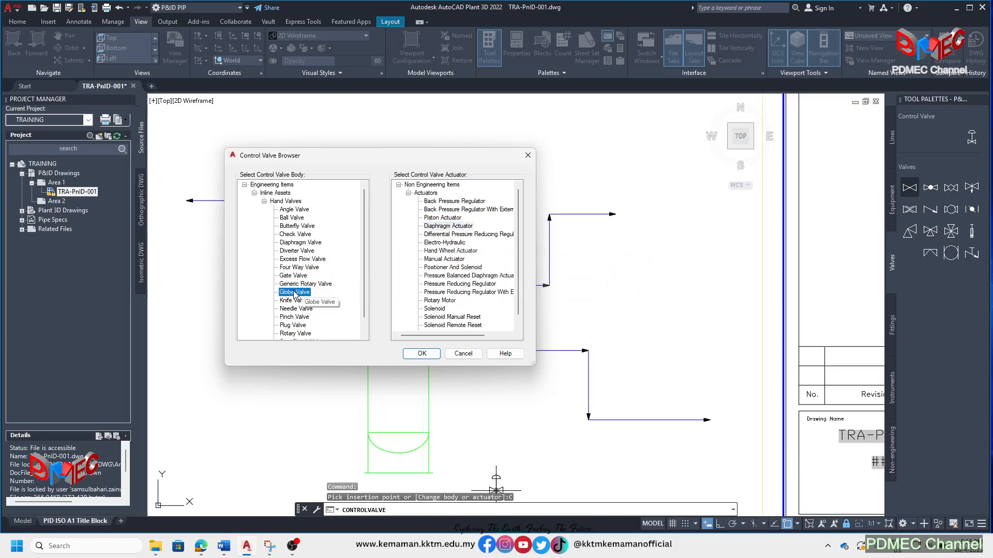
left_click(448, 227)
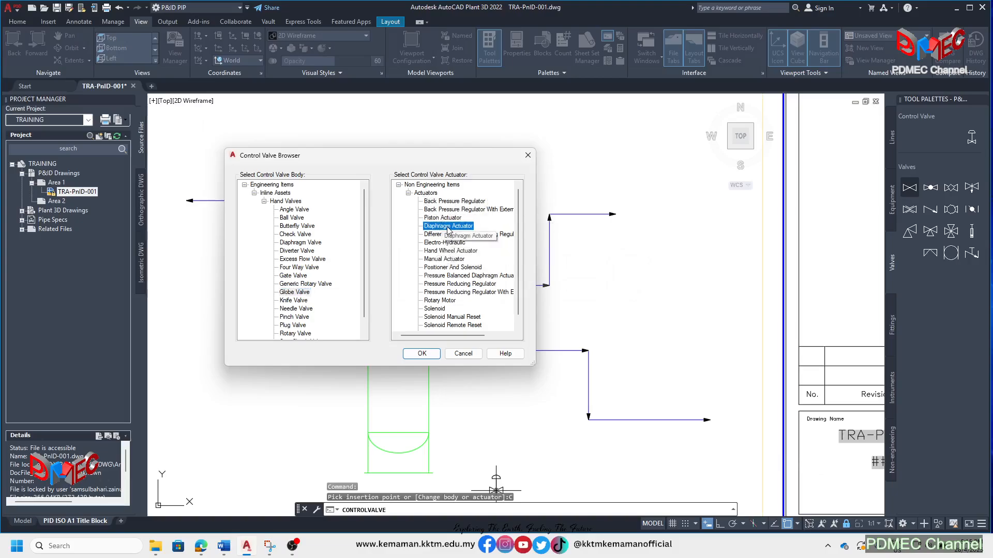
left_click(297, 292)
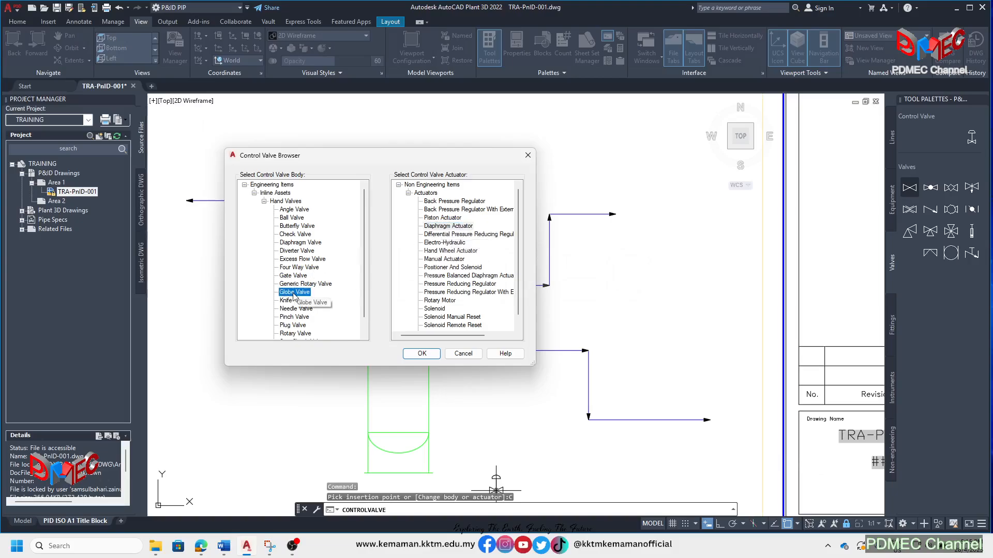
left_click(447, 227)
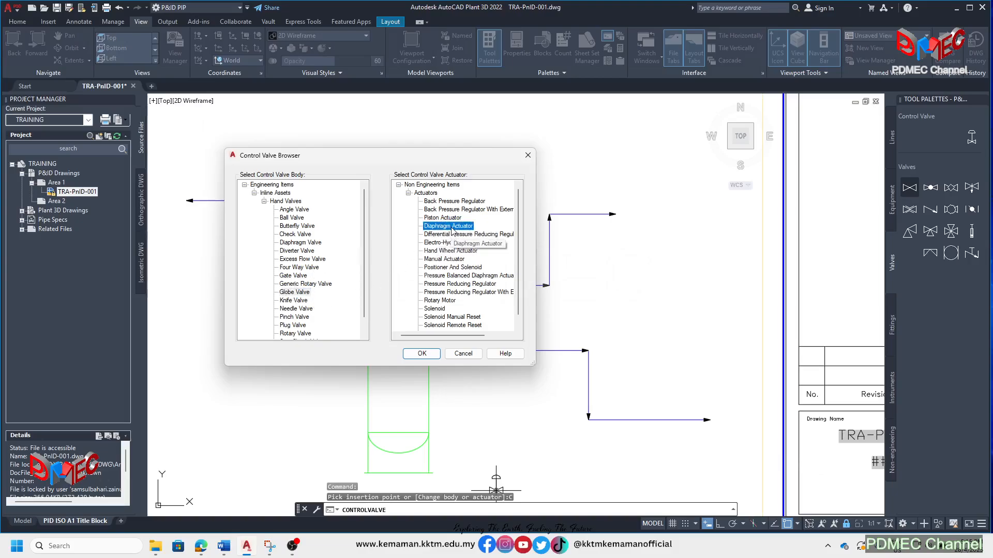
left_click(422, 353)
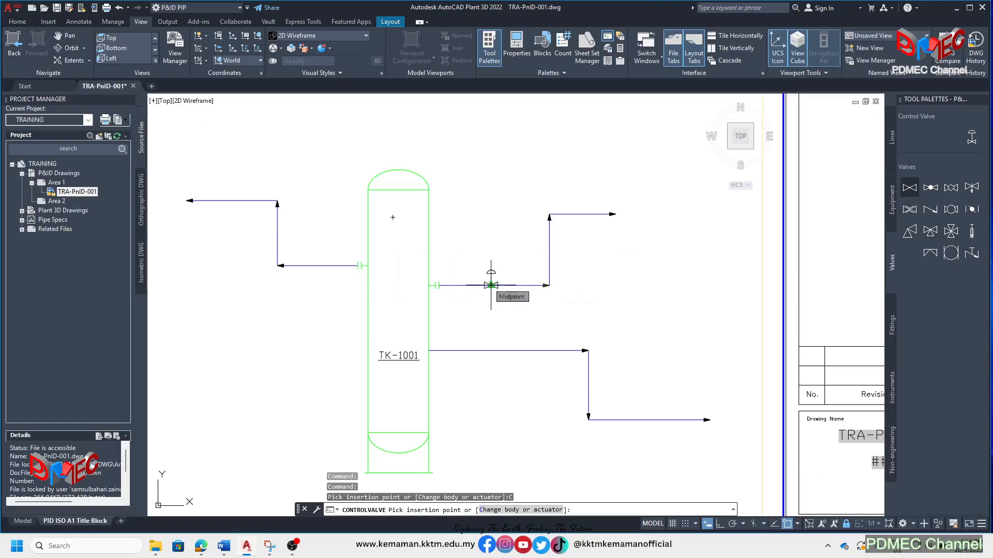
left_click(490, 285)
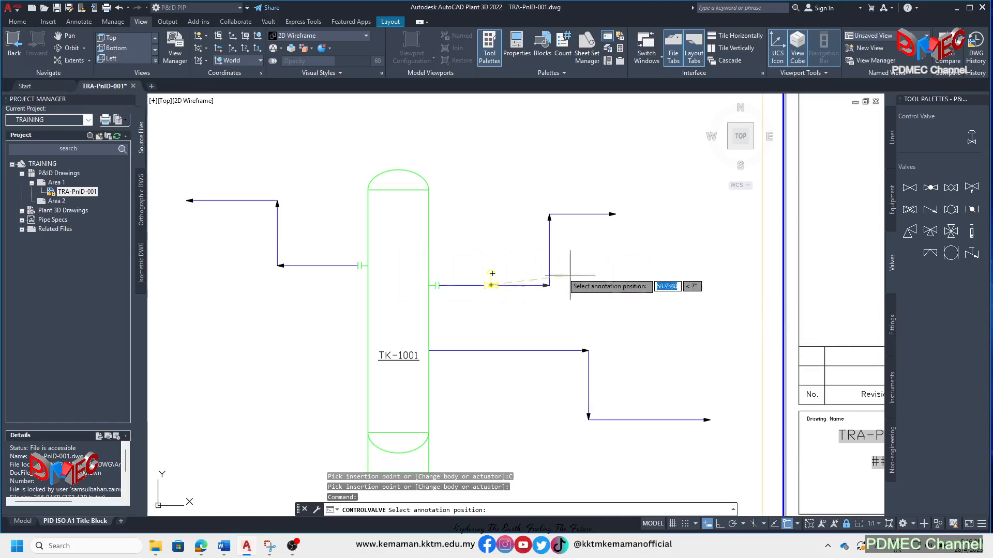
left_click(490, 252)
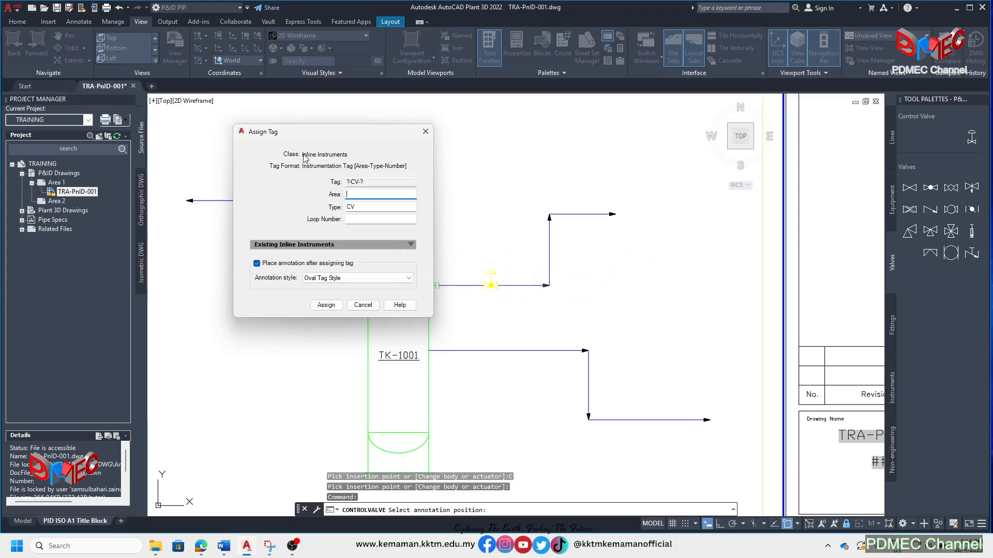
Assign the control valve area 01, type CV and loop number 3001, without placing an extra annotation after tagging.
left_click_drag(332, 135, 329, 136)
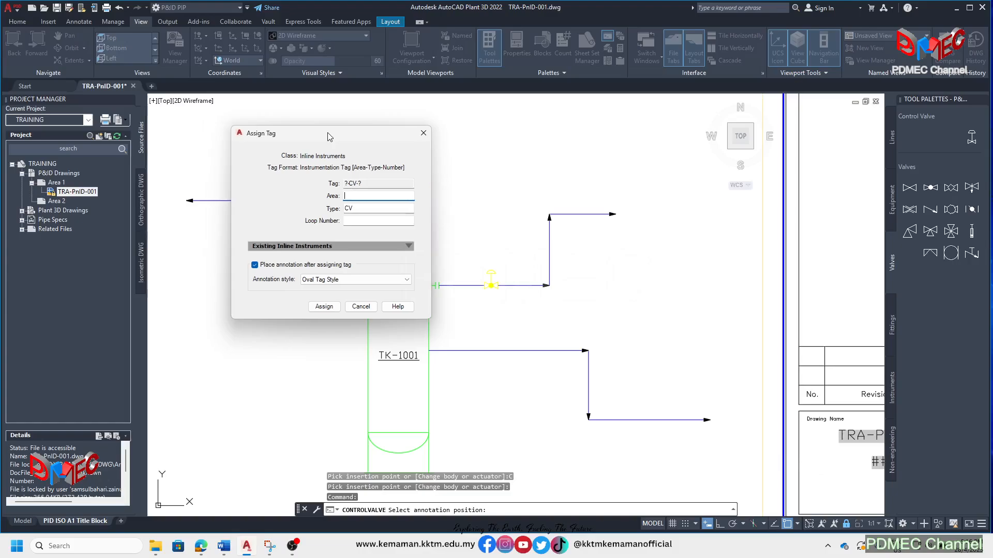
mouse_move(328, 136)
left_mouse_down()
mouse_move(363, 132)
mouse_move(325, 123)
left_mouse_up()
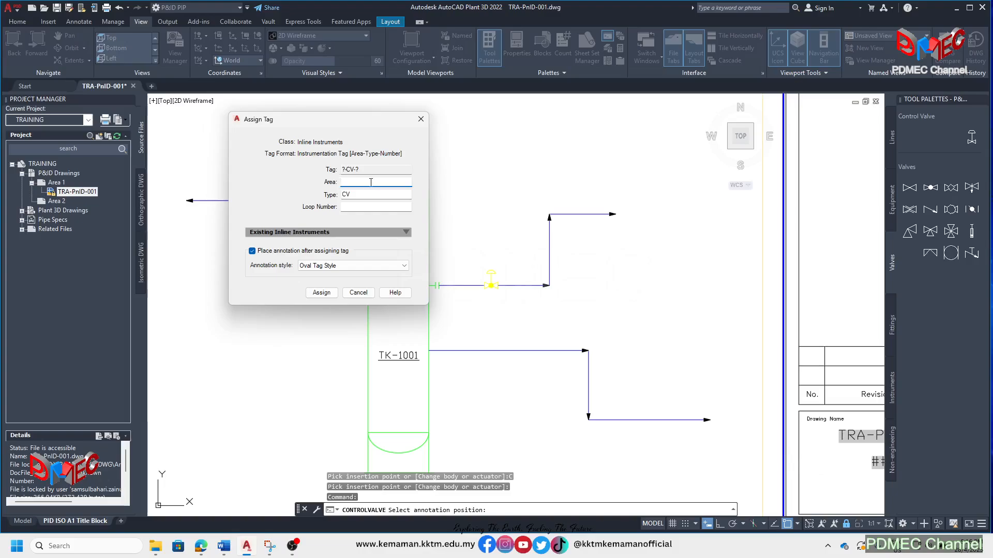
type("01")
left_click(366, 193)
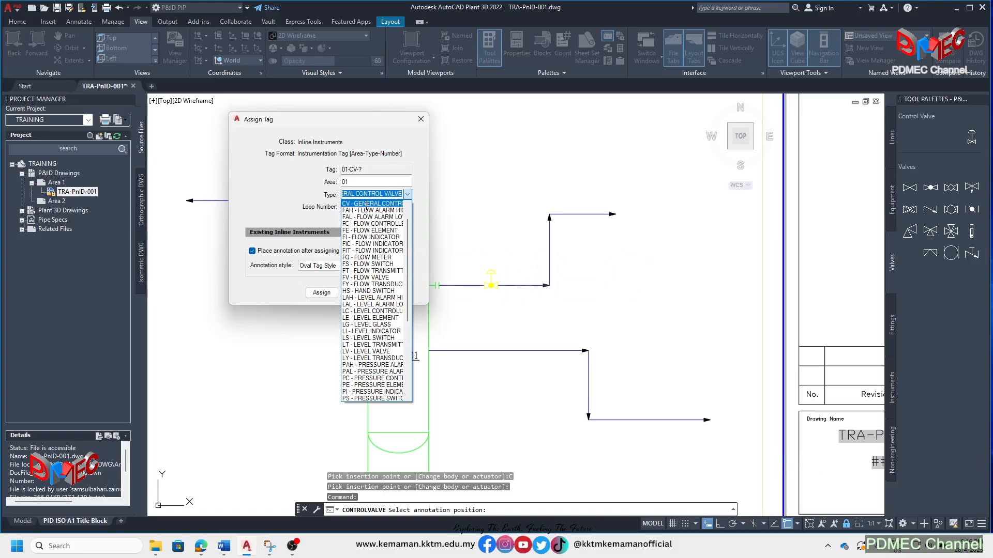
left_click(366, 204)
left_click(364, 207)
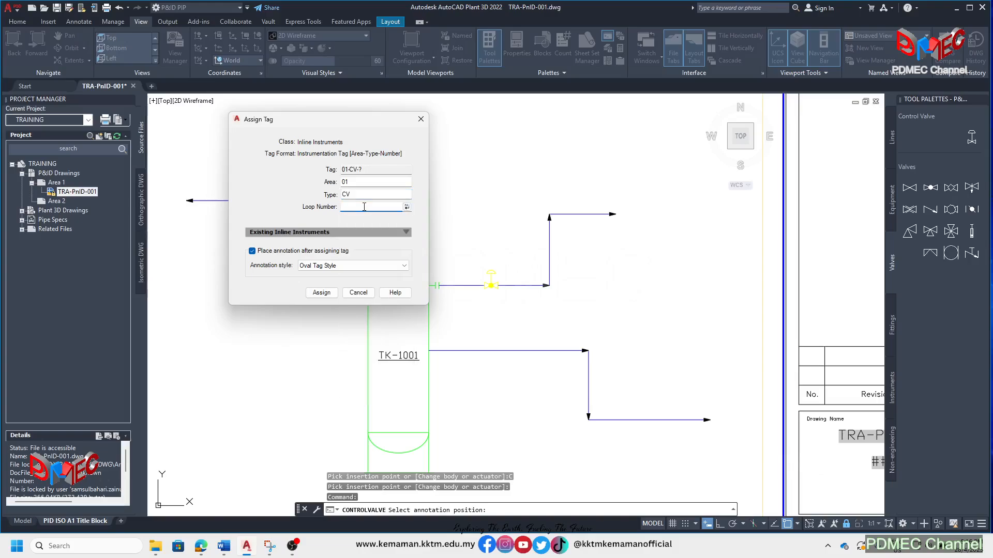
type("3001")
left_click(253, 251)
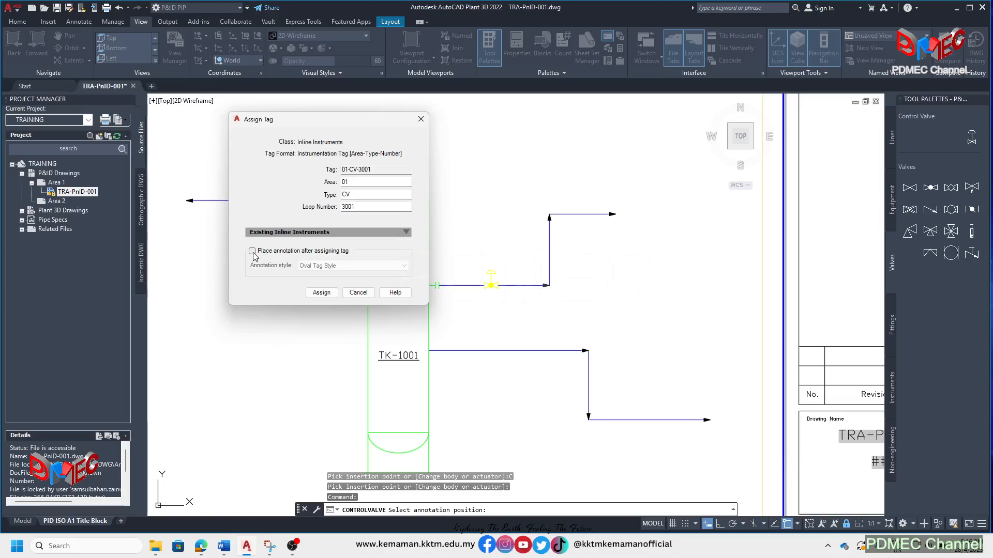
left_click(321, 292)
scroll(492, 268, "up", 5)
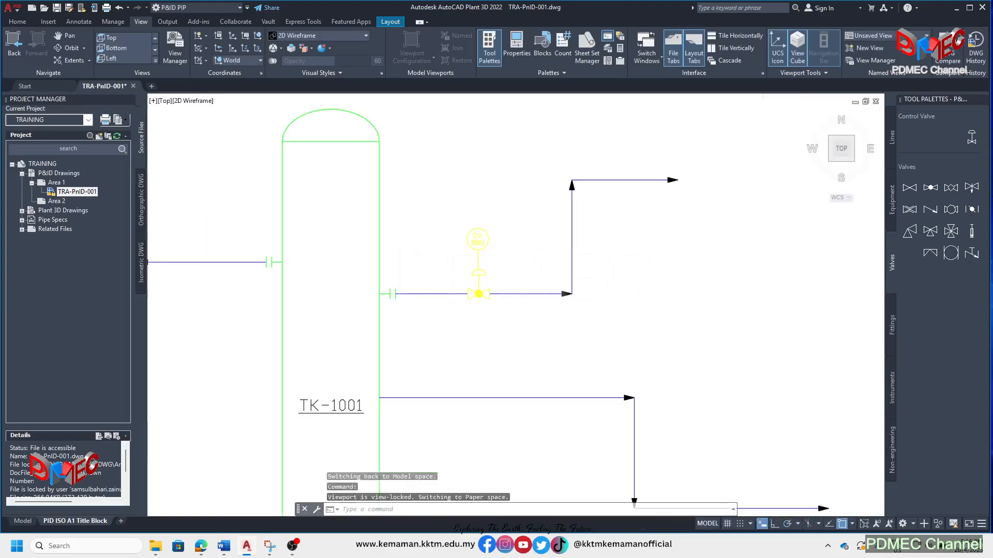
scroll(488, 224, "down", 4)
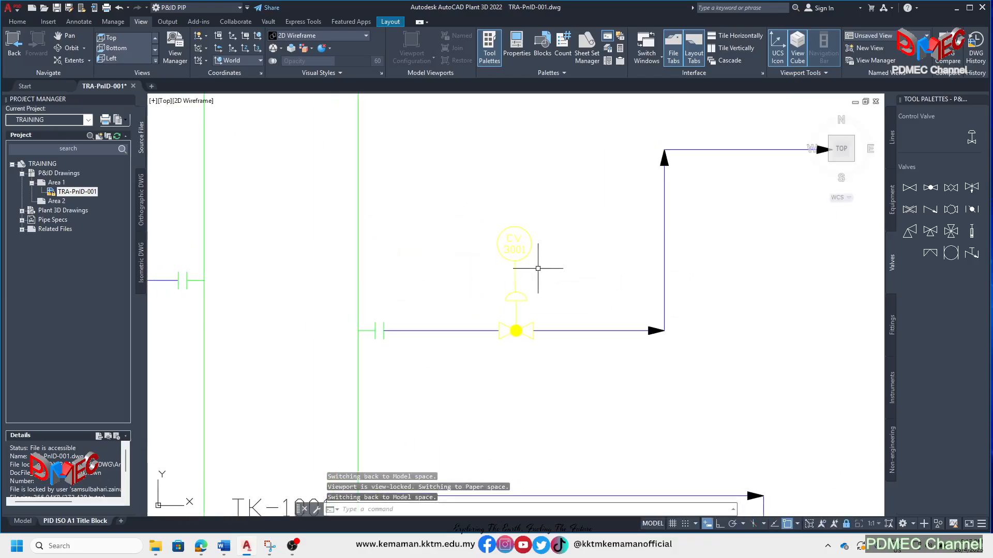
left_click(515, 268)
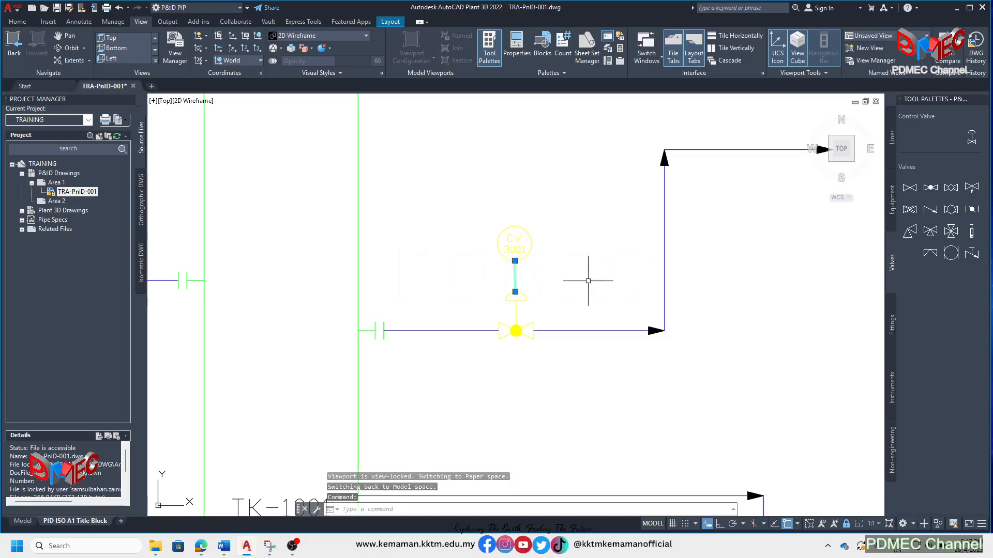
key("Escape")
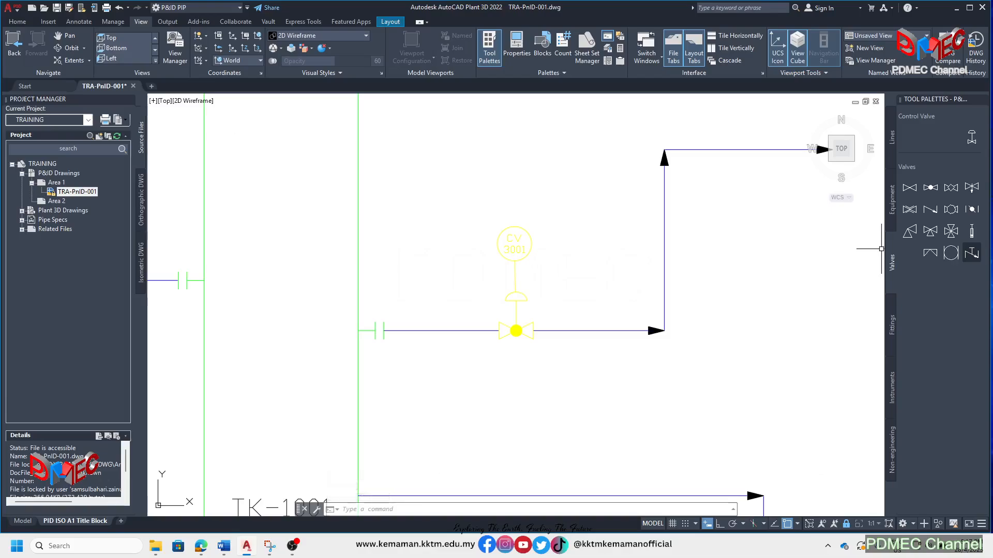
scroll(635, 237, "down", 3)
scroll(634, 237, "up", 3)
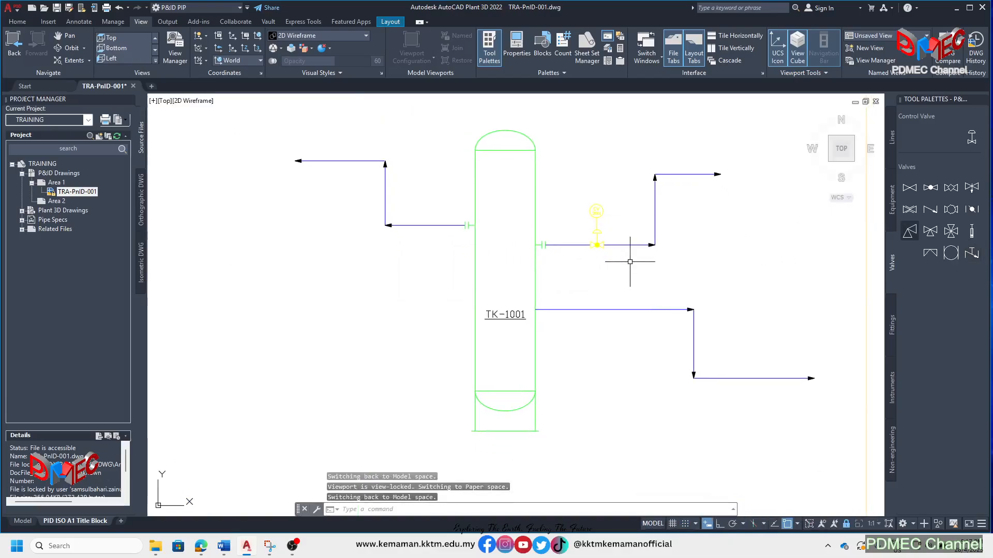
Insert a control valve with Ball Valve body and Solenoid actuator on the lower-right line's first horizontal run, with its annotation above.
left_click(972, 137)
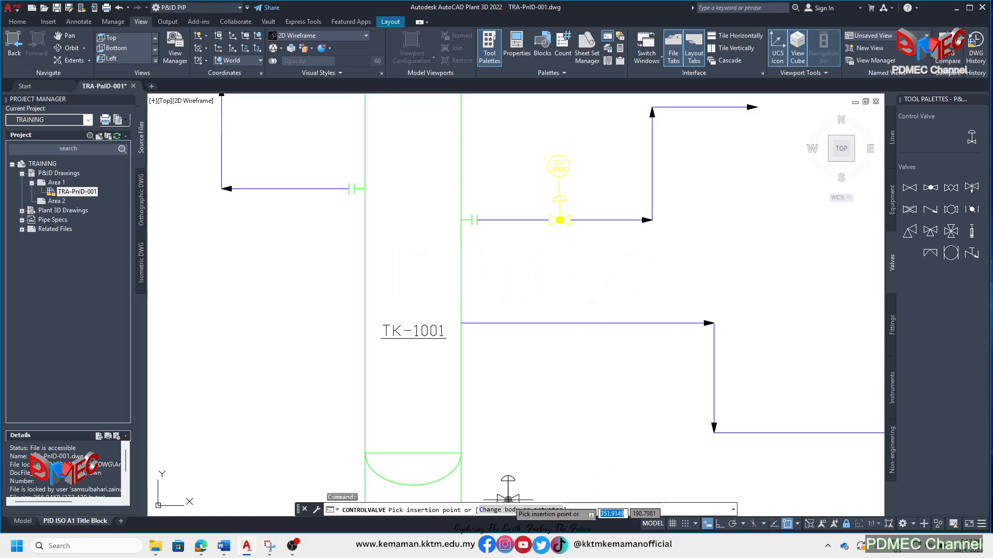
left_click(498, 510)
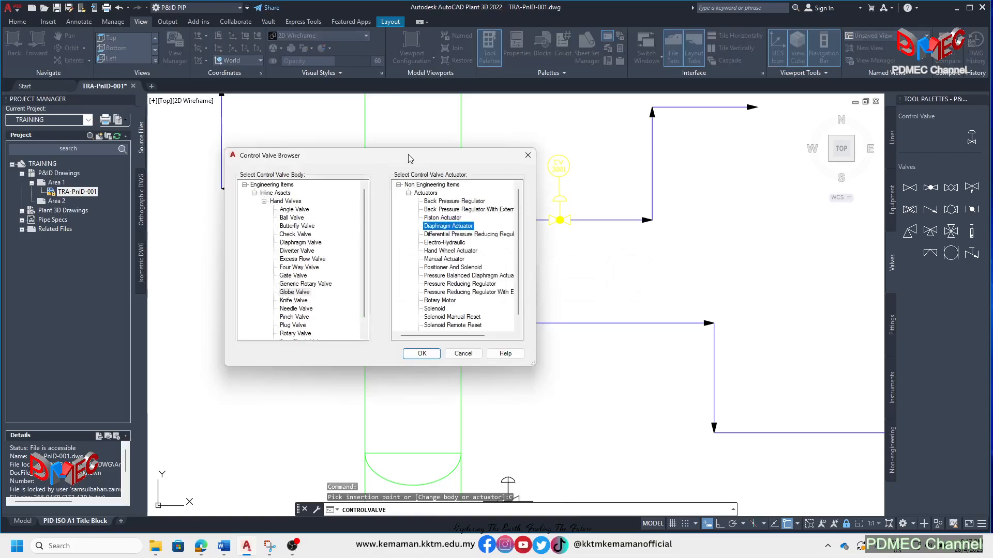
left_click_drag(409, 158, 510, 129)
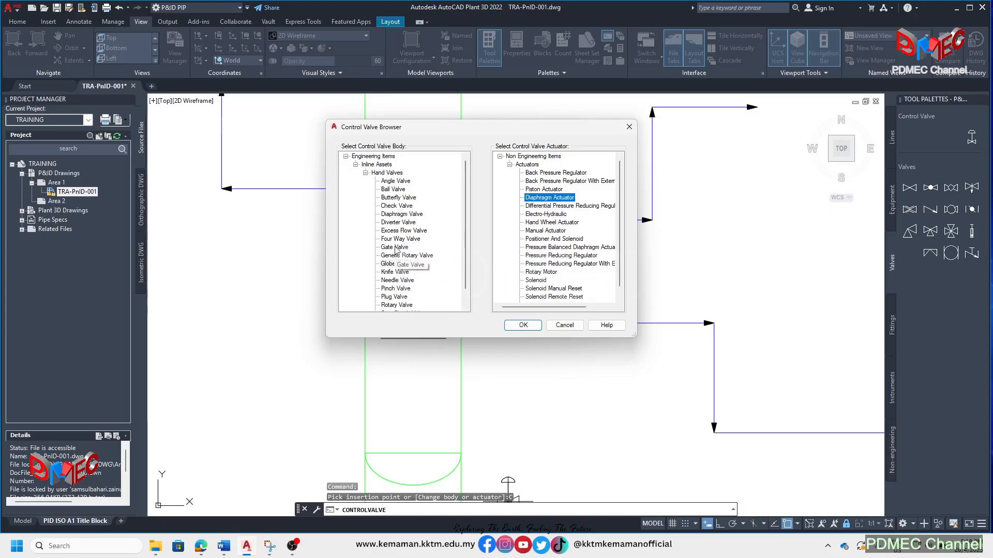
left_click(394, 189)
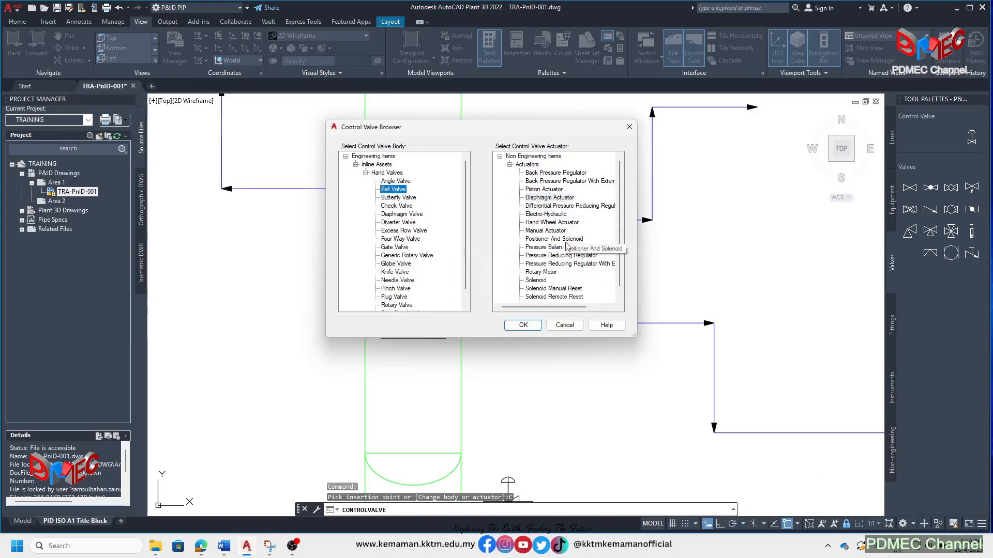
left_click(536, 280)
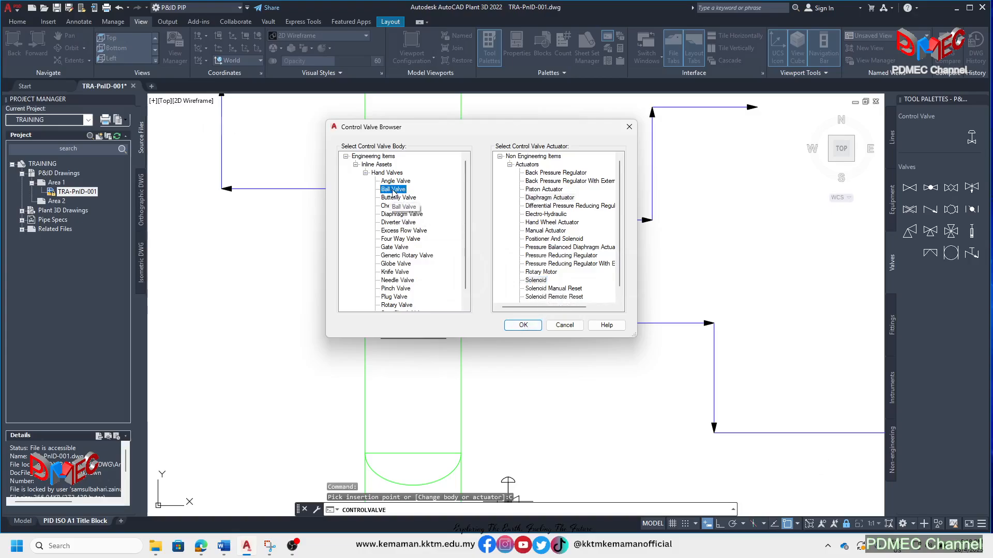
left_click(523, 325)
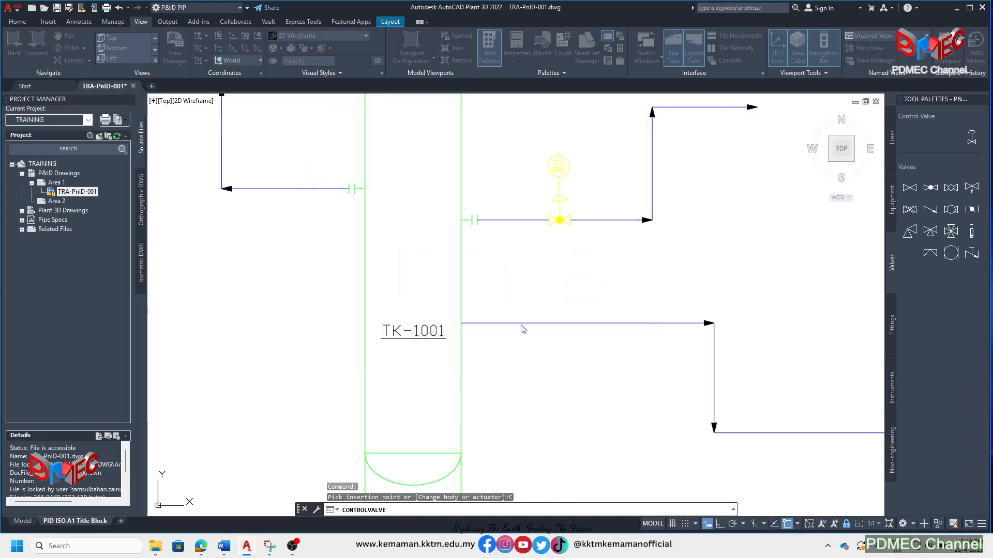
left_click(560, 323)
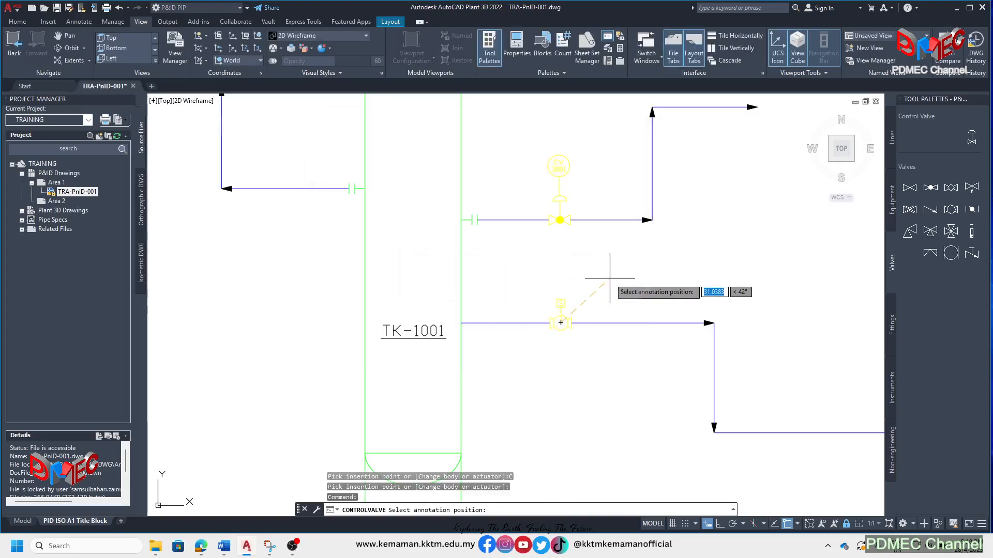
left_click(558, 277)
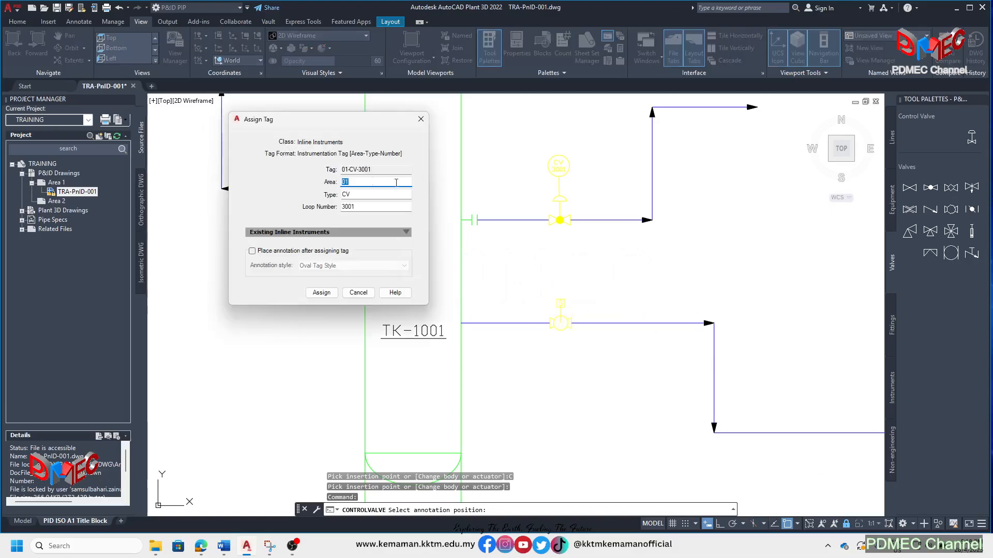
Assign the ball control valve loop number 3002, keeping area 01 and type CV.
left_click(377, 207)
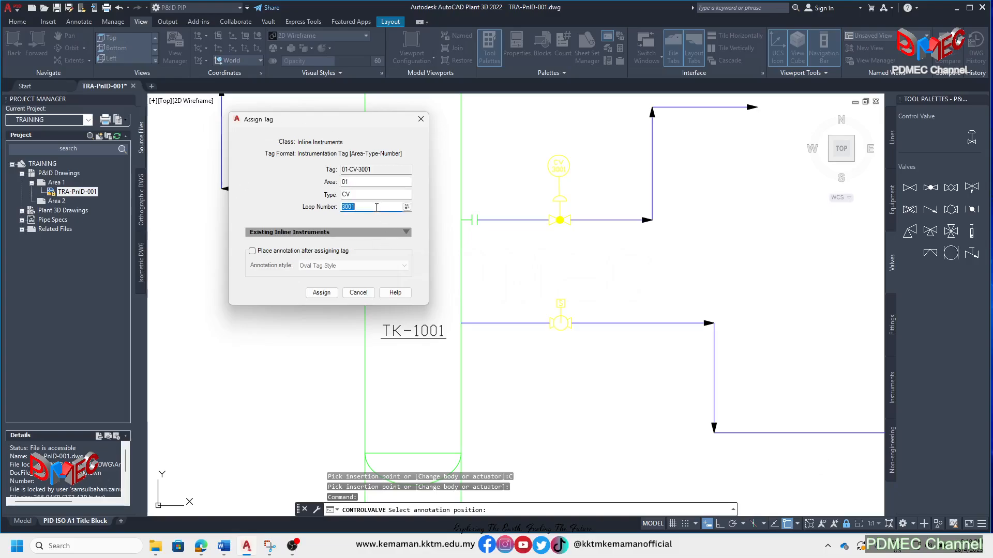
left_click(375, 207)
left_click(321, 293)
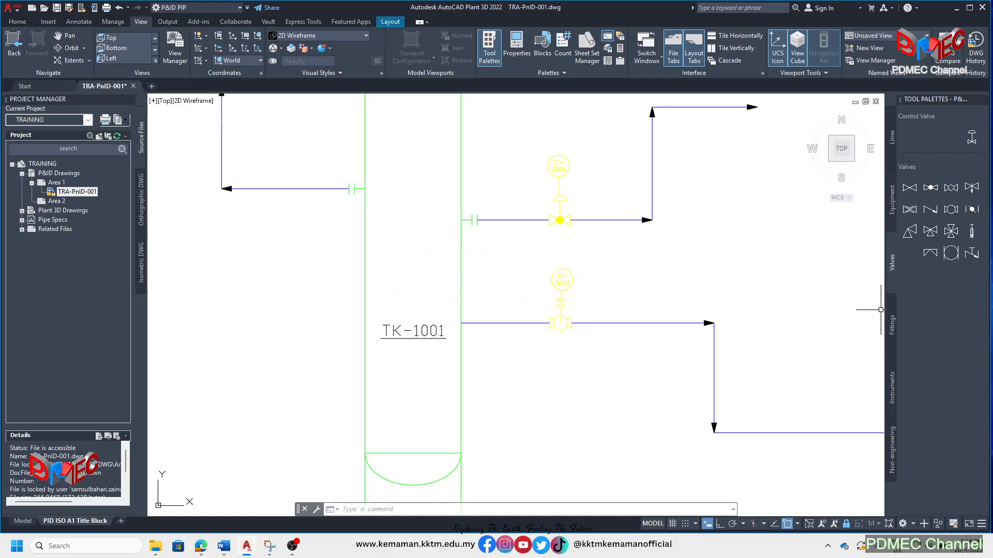
Insert a gate valve in the first horizontal run of the line leaving vessel TK-1001's left side.
mouse_move(680, 297)
middle_mouse_down()
mouse_move(706, 375)
mouse_move(715, 368)
mouse_move(617, 297)
middle_mouse_up()
scroll(710, 356, "down", 4)
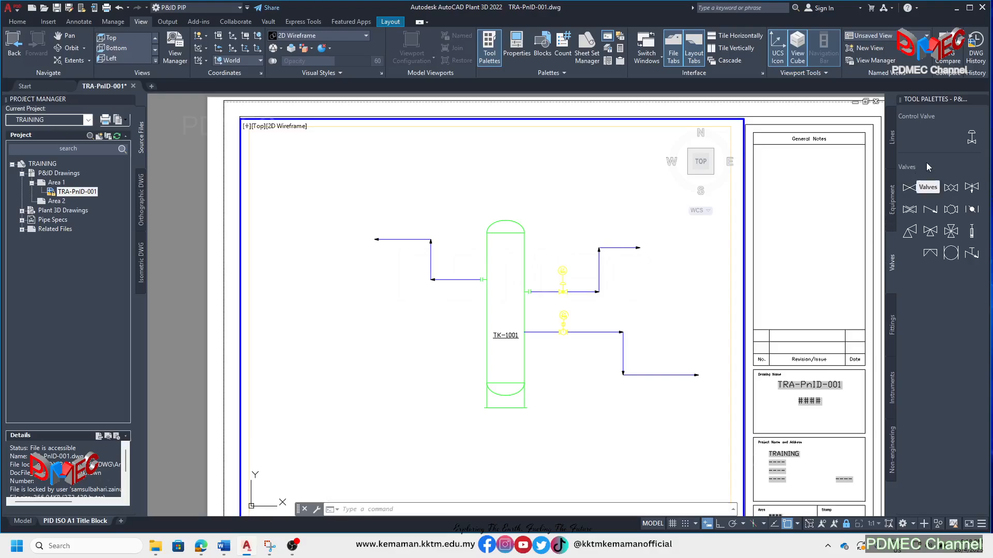
left_click(910, 188)
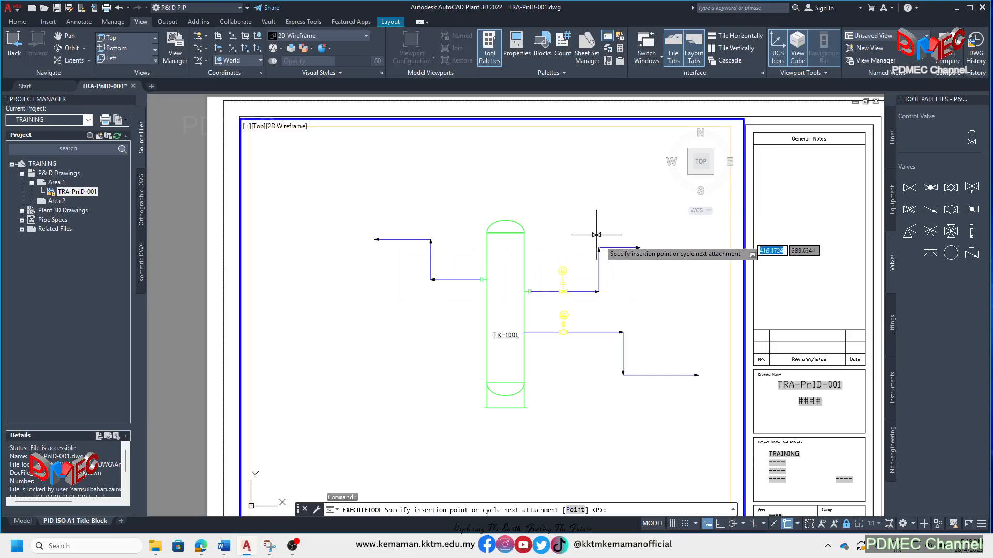
scroll(449, 279, "up", 8)
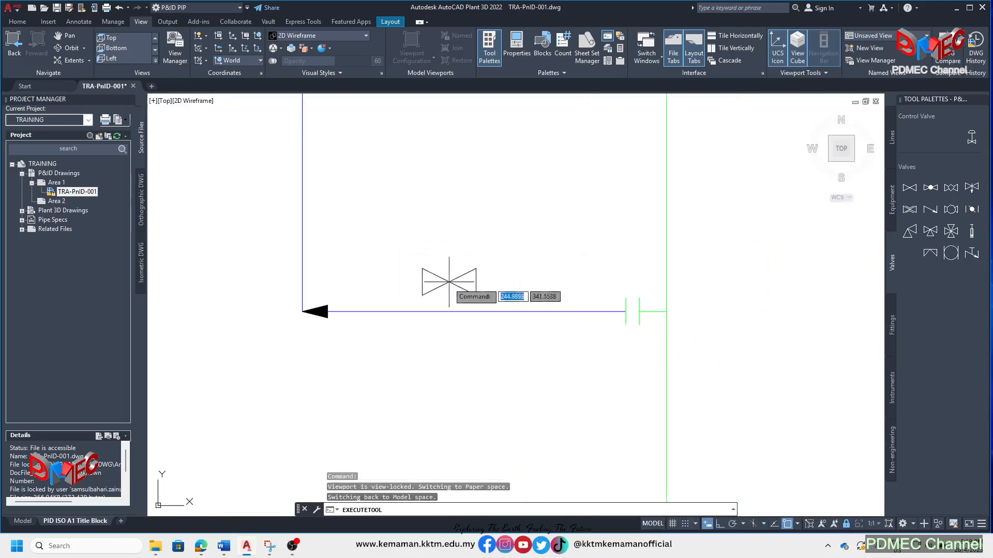
left_click(450, 311)
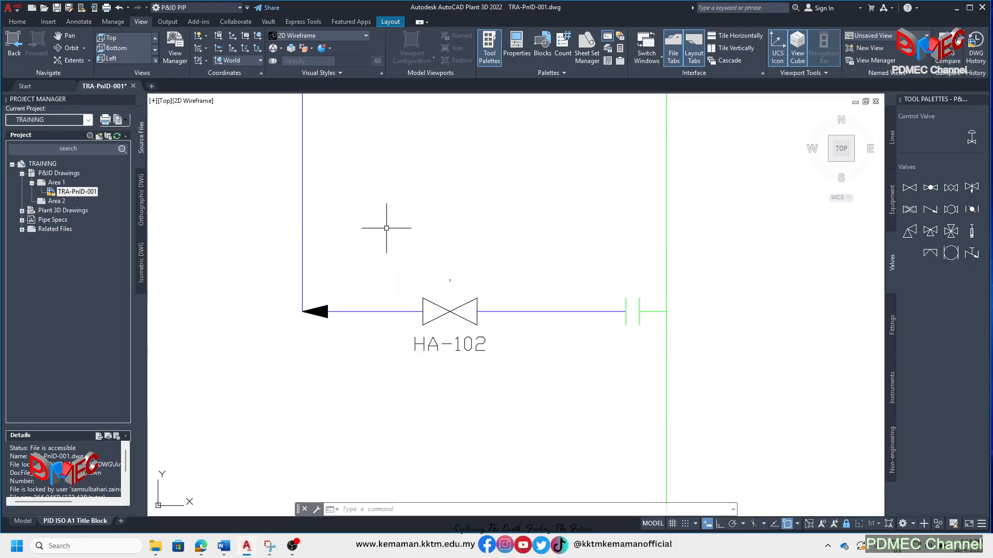
Begin tagging the line from vessel TK-1001's left side, with size 4" and spec 160HC01.
scroll(386, 228, "down", 4)
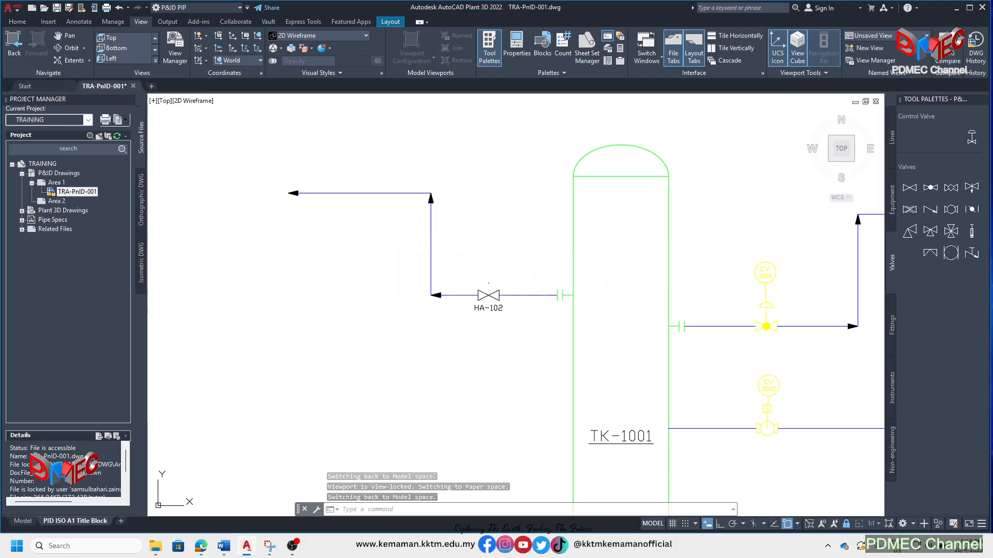
left_click(401, 192)
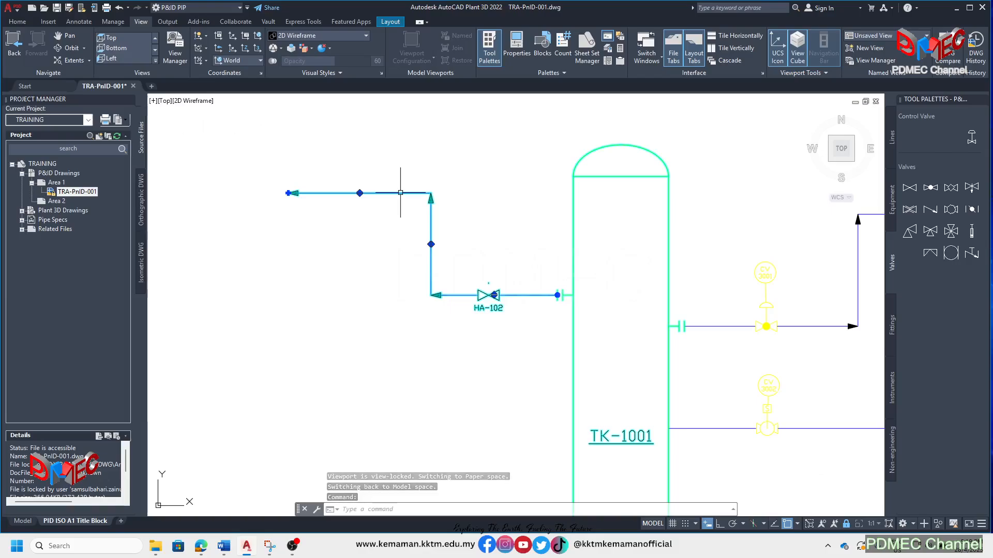
left_click(18, 21)
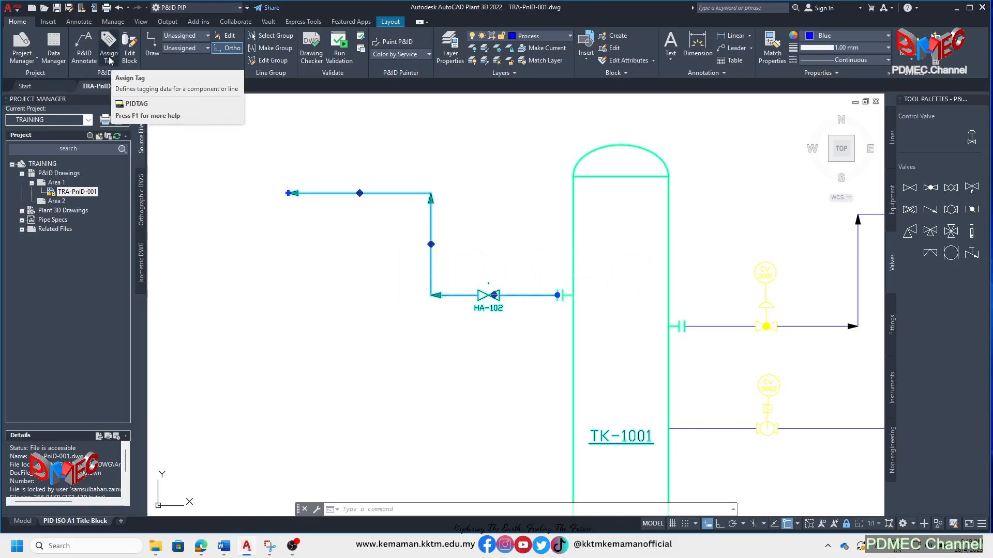
right_click(396, 196)
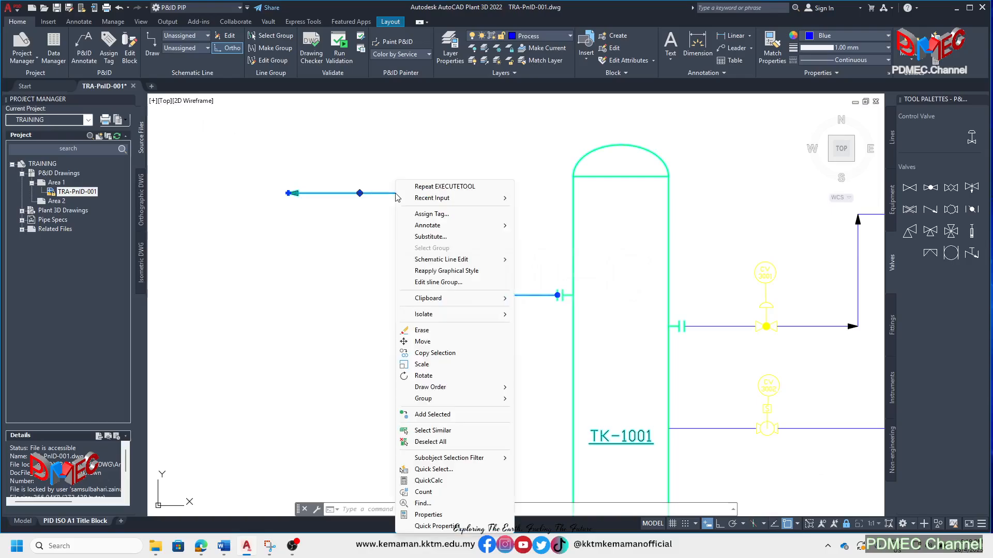
left_click(432, 213)
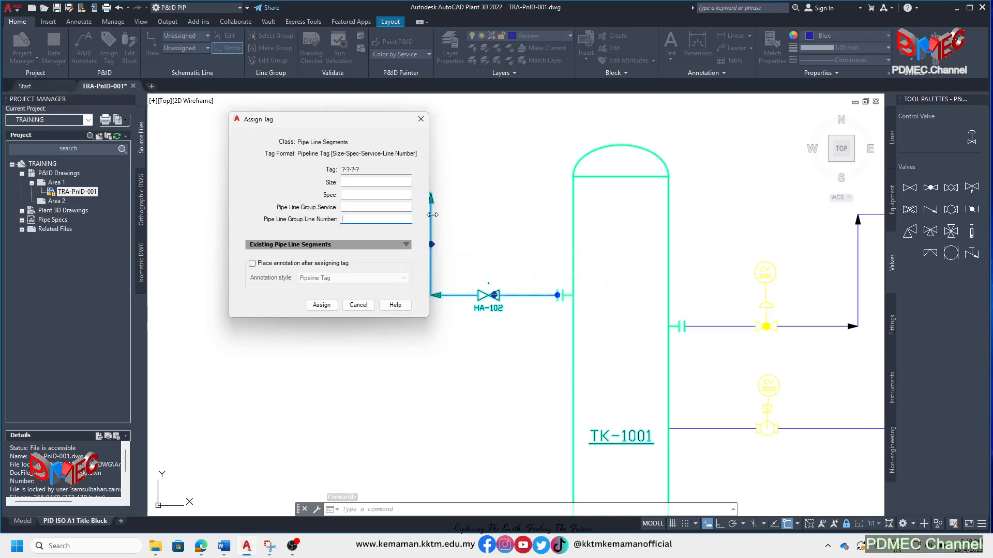
left_click(378, 182)
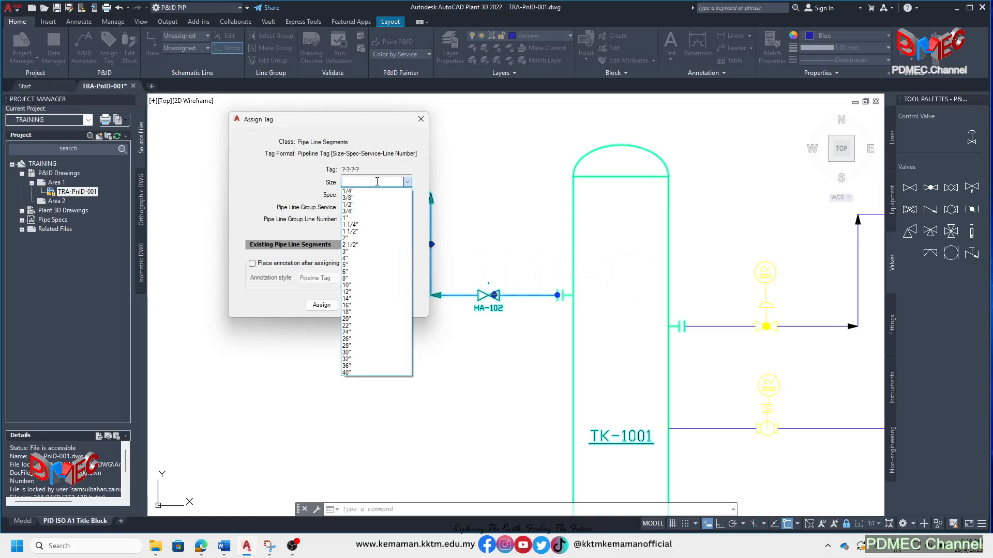
left_click(354, 257)
left_click(357, 194)
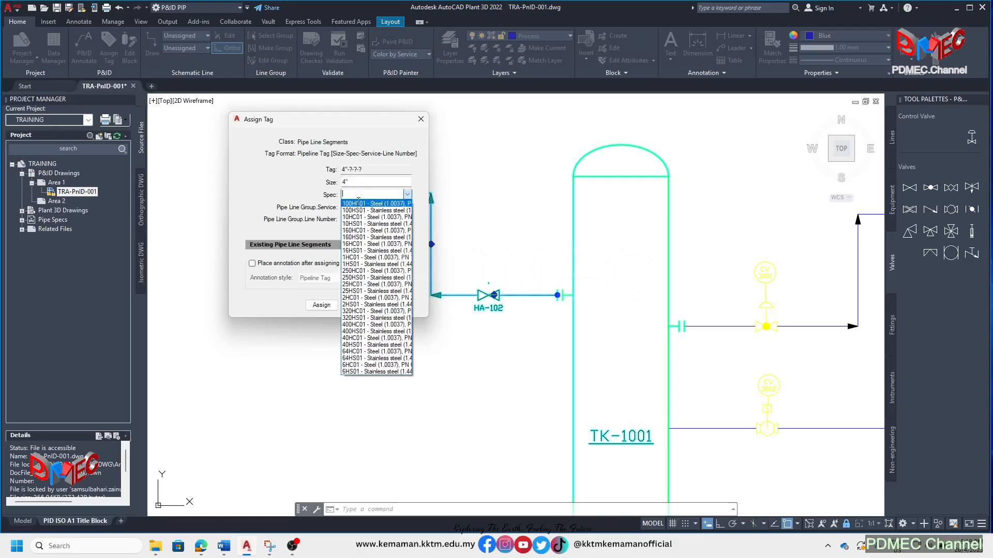
left_click(362, 231)
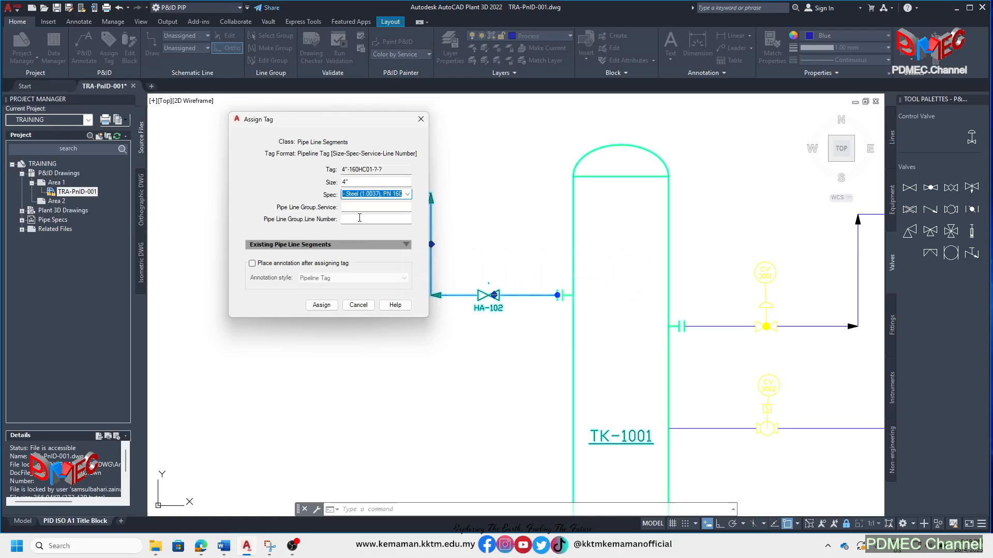
Set the line's service to P (General Process) and line number to 1, assign the tag and place its annotation above the upper horizontal run.
left_click(358, 208)
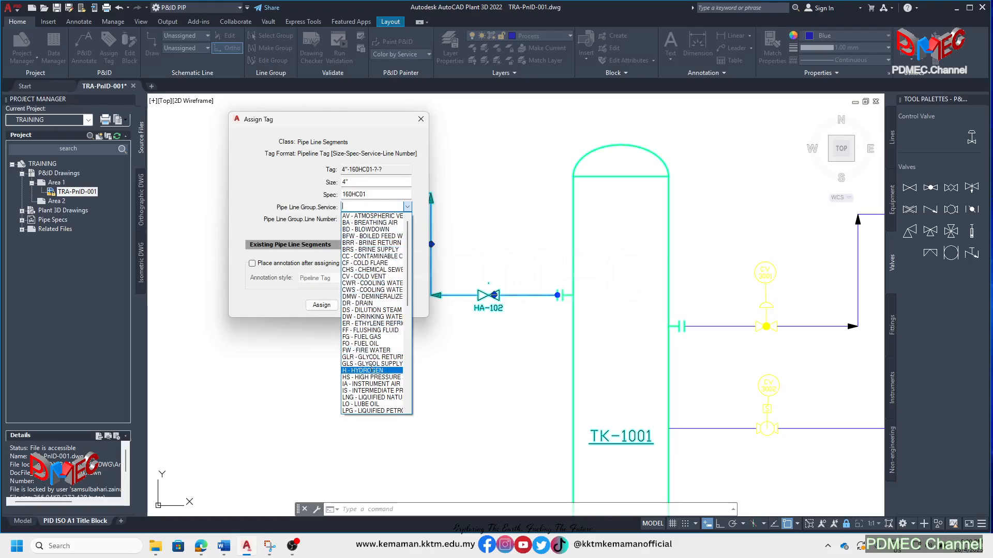
scroll(366, 391, "down", 6)
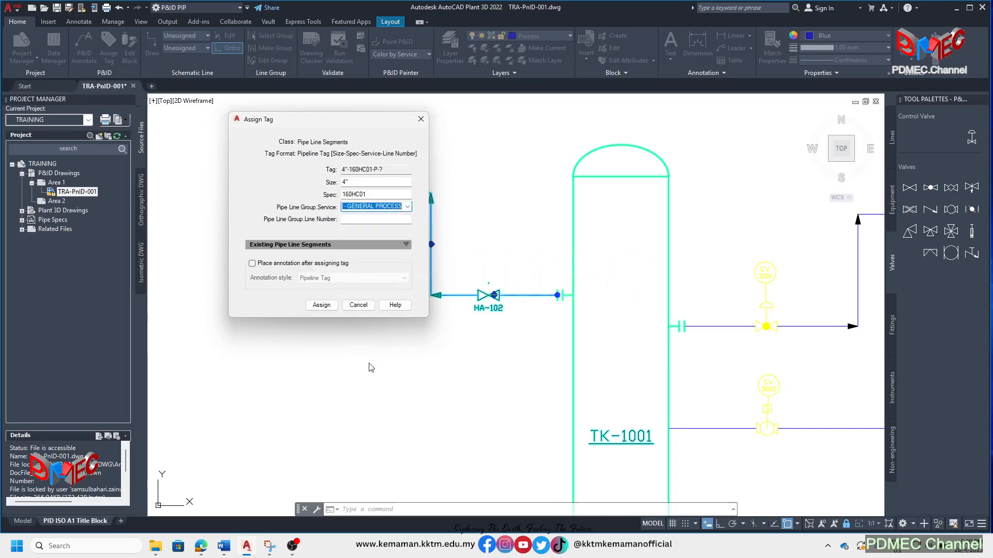
left_click(369, 370)
left_click(366, 220)
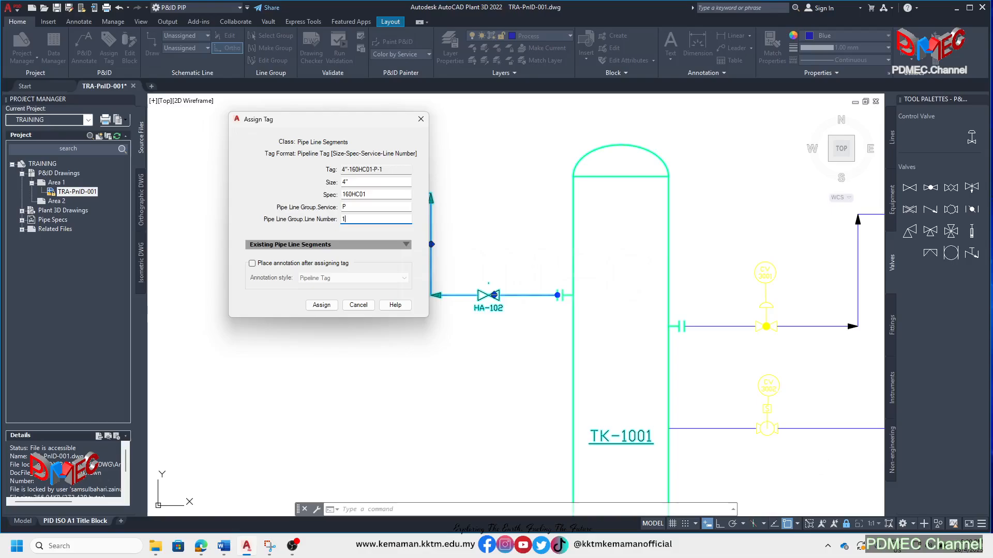
left_click(253, 266)
left_click(252, 264)
left_click(321, 305)
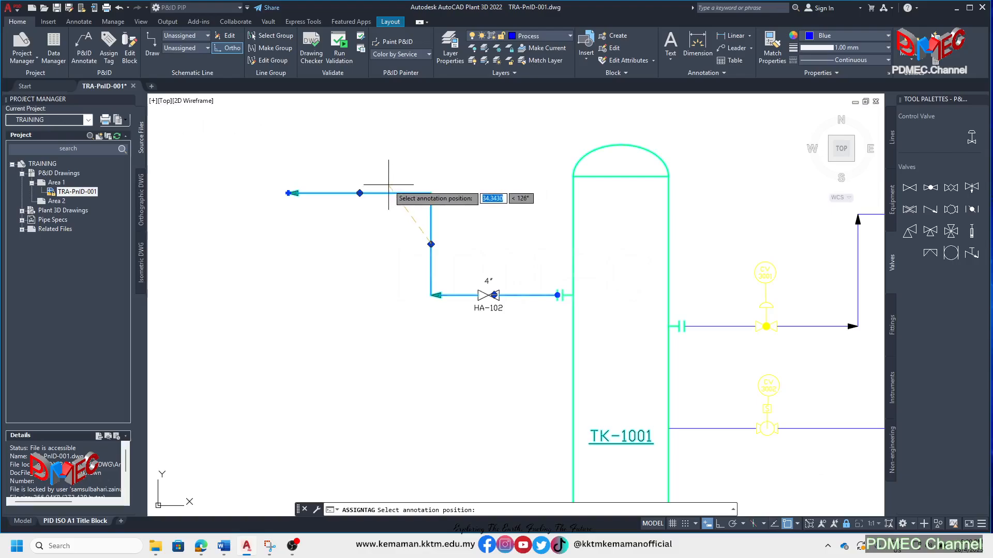
left_click(389, 185)
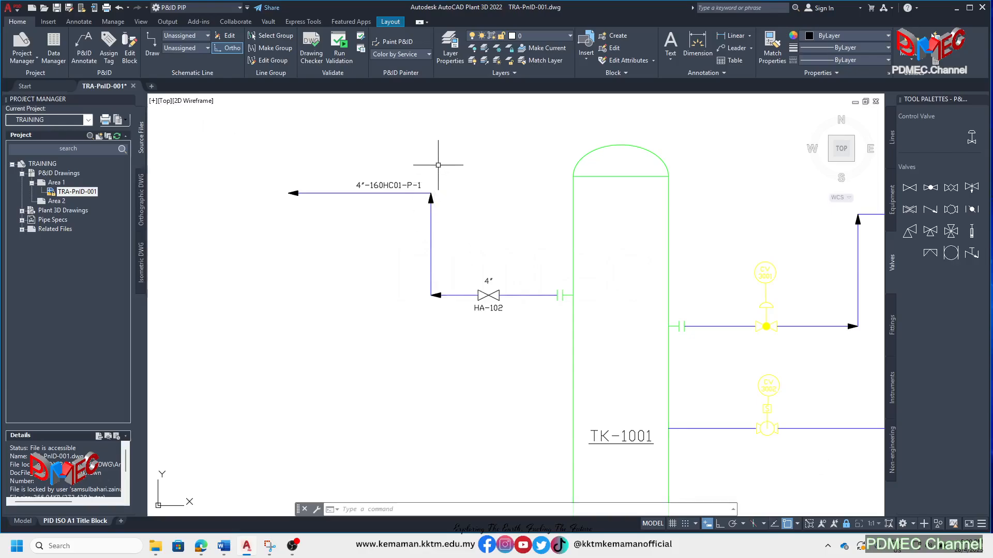
Change the size in the left line's pipeline tag annotation to 6".
double_click(379, 185)
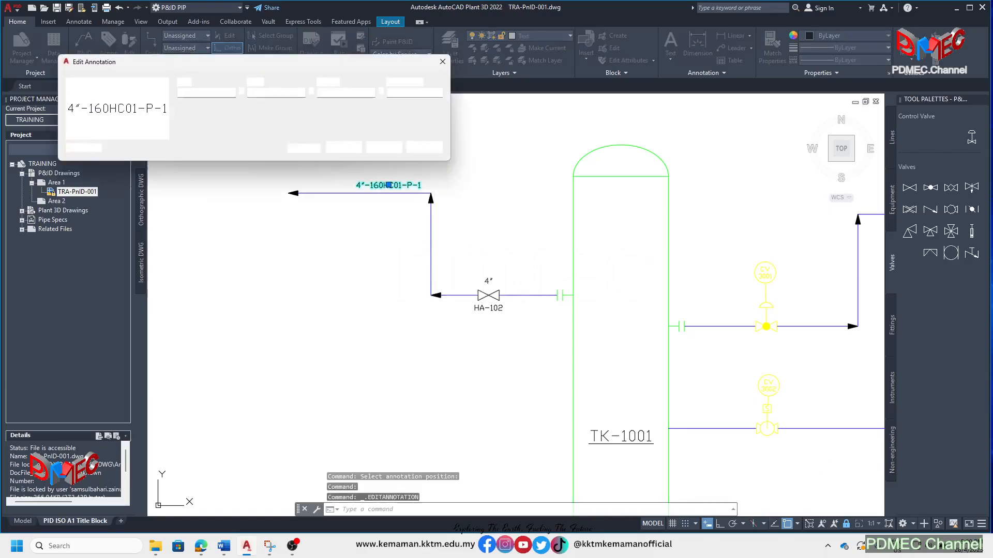
left_click(231, 92)
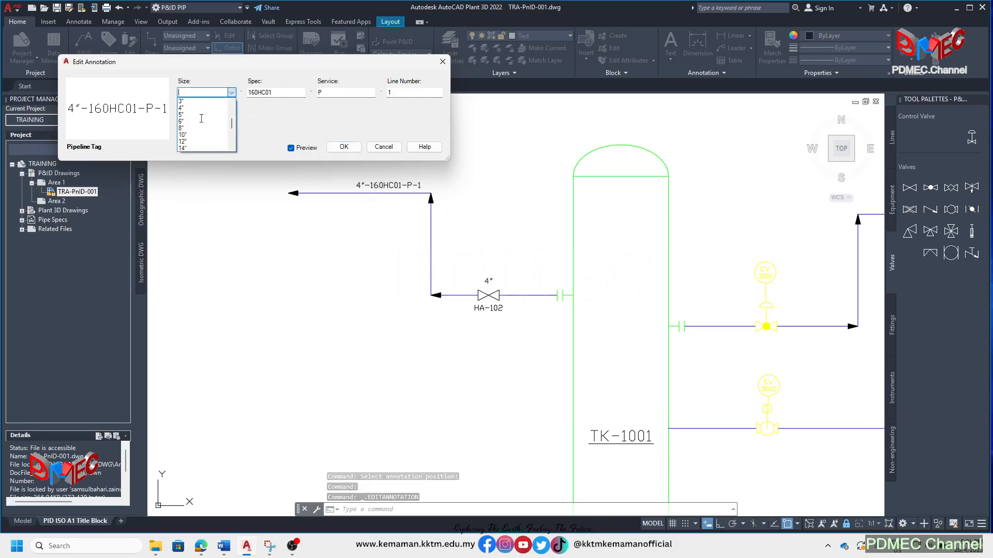
scroll(199, 122, "down", 1)
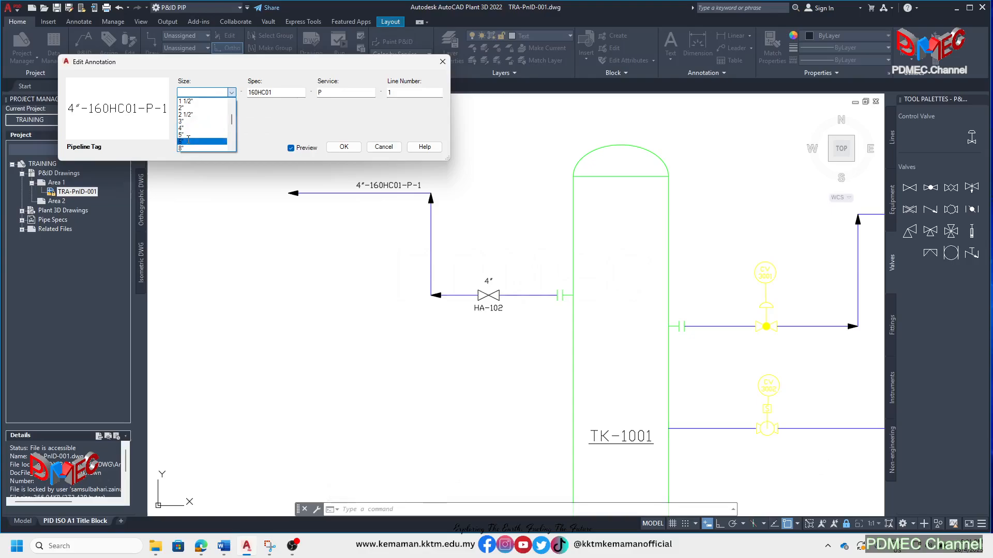
left_click(199, 141)
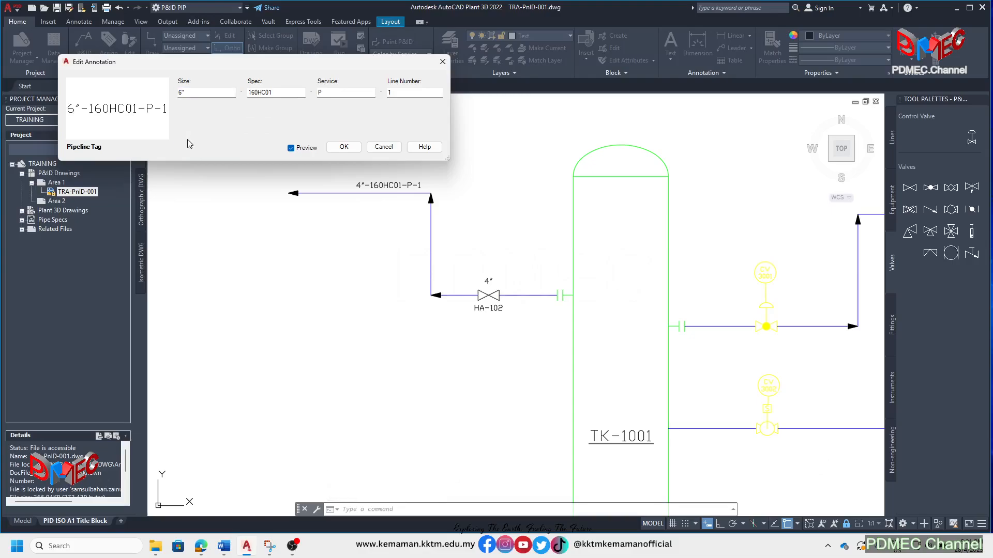
left_click(342, 148)
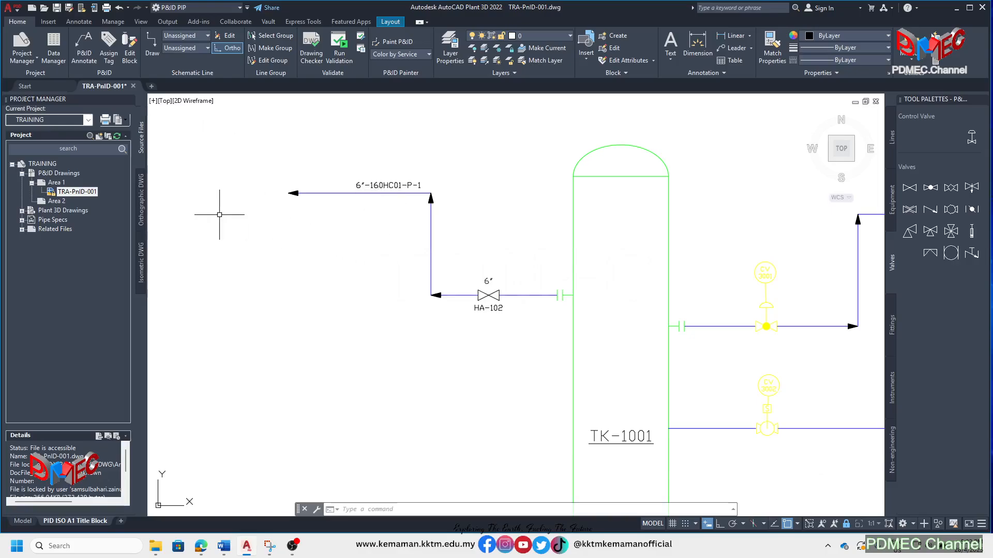
Open the project setup of the TRAINING project and expand the P&ID class definitions.
left_click(43, 164)
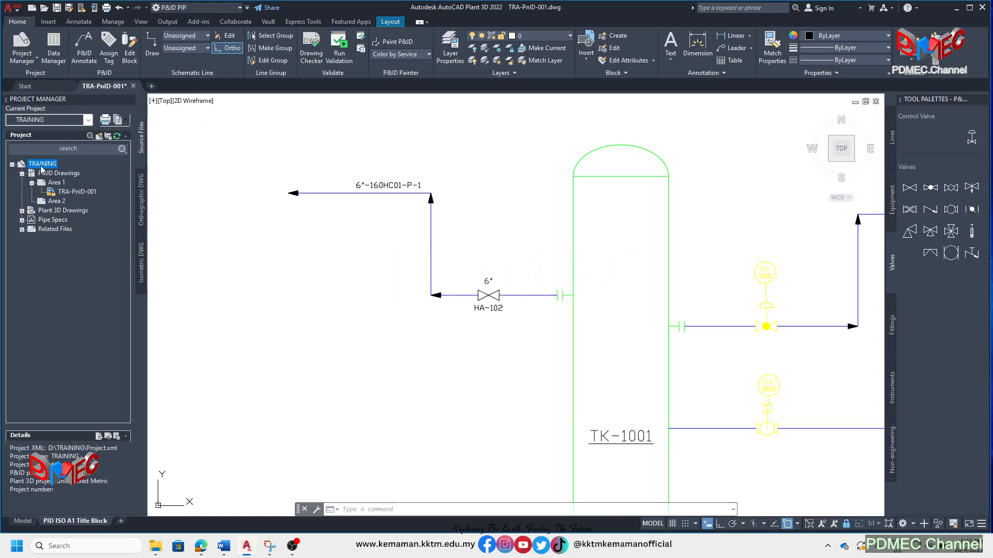
right_click(43, 166)
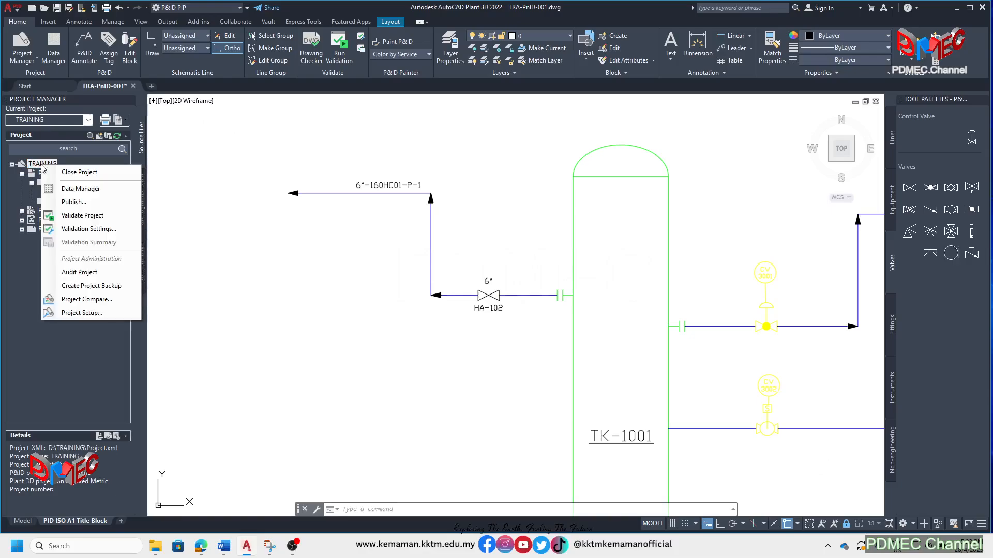
left_click(80, 314)
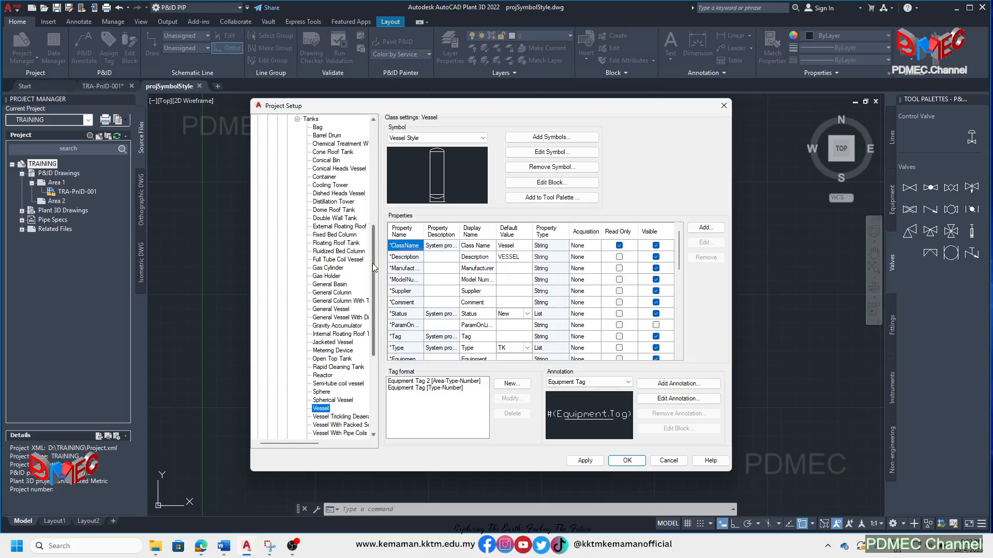
left_click_drag(372, 262, 372, 191)
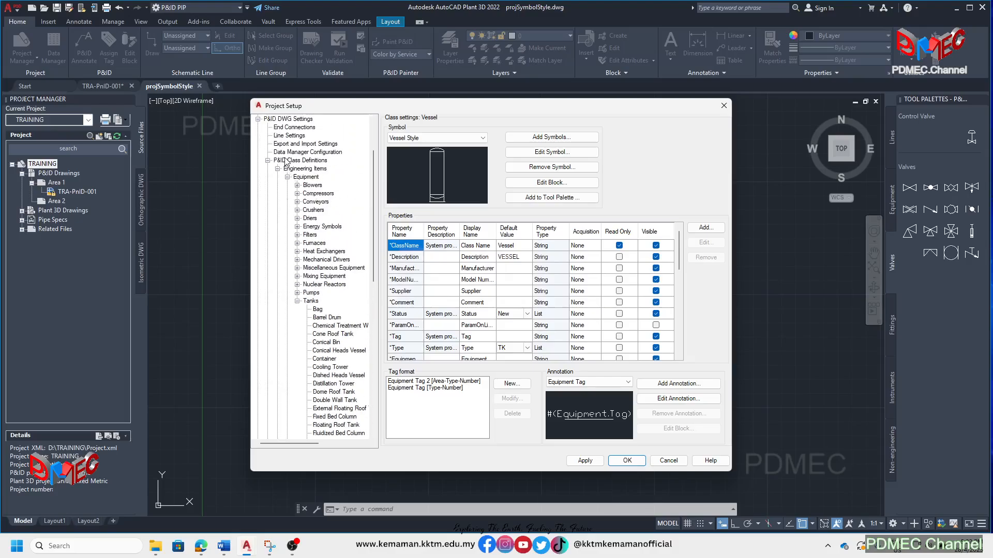
left_click(268, 160)
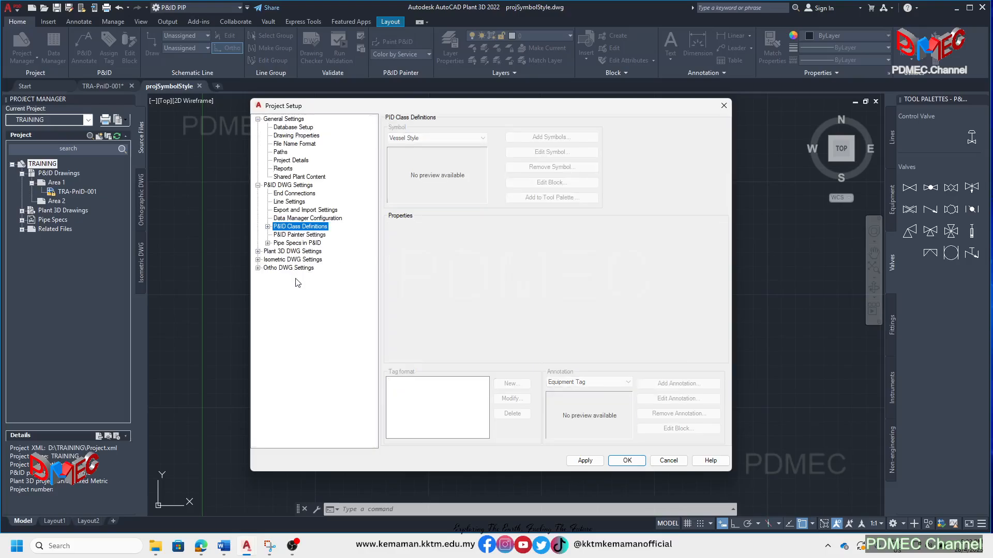
left_click(289, 202)
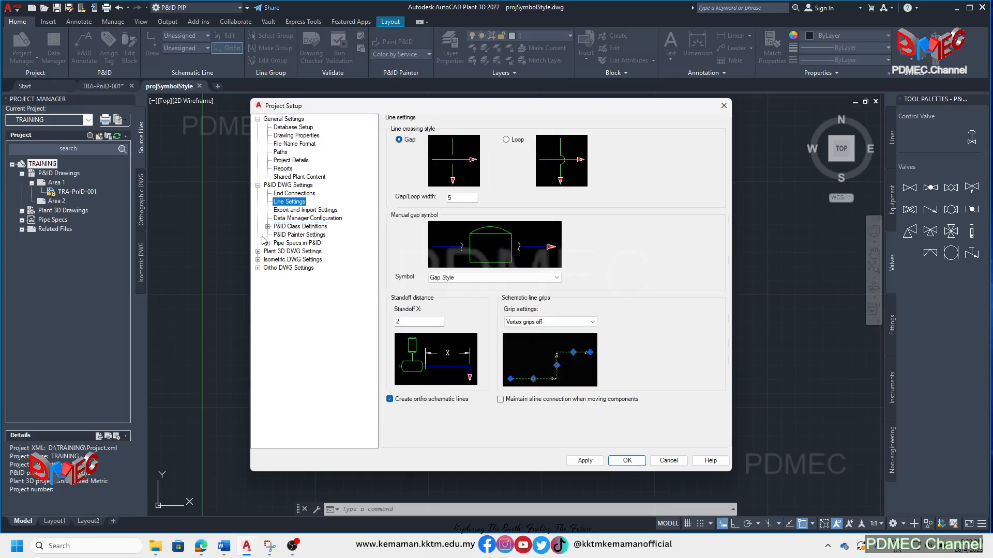
left_click(279, 227)
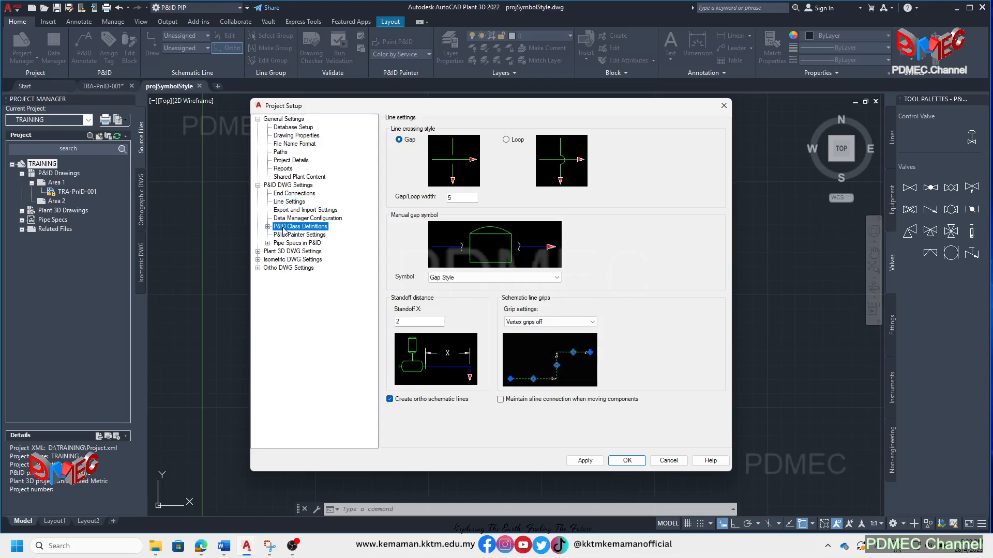
left_click(267, 227)
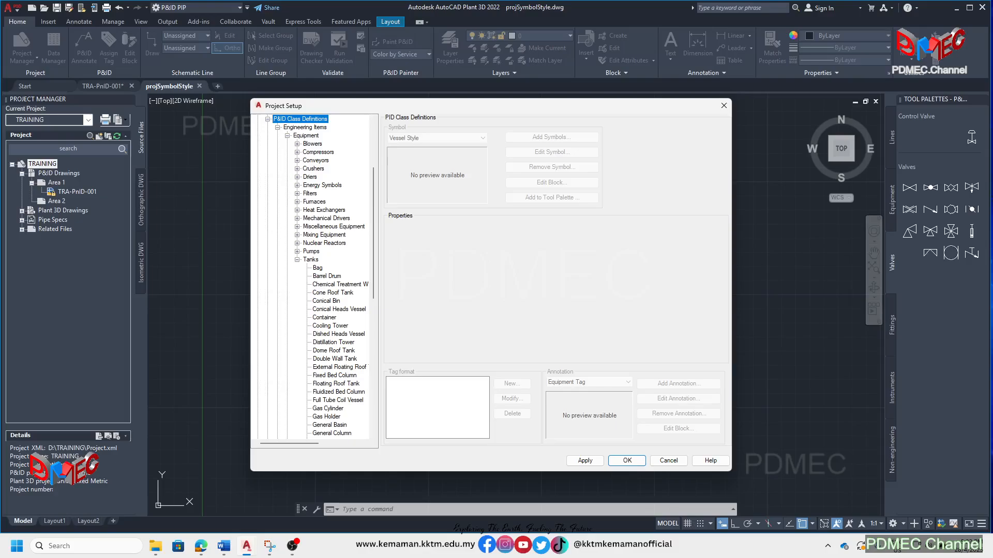
Display the class settings of Pipe Line Segments, found among the Lines of the Engineering Items.
left_click(297, 259)
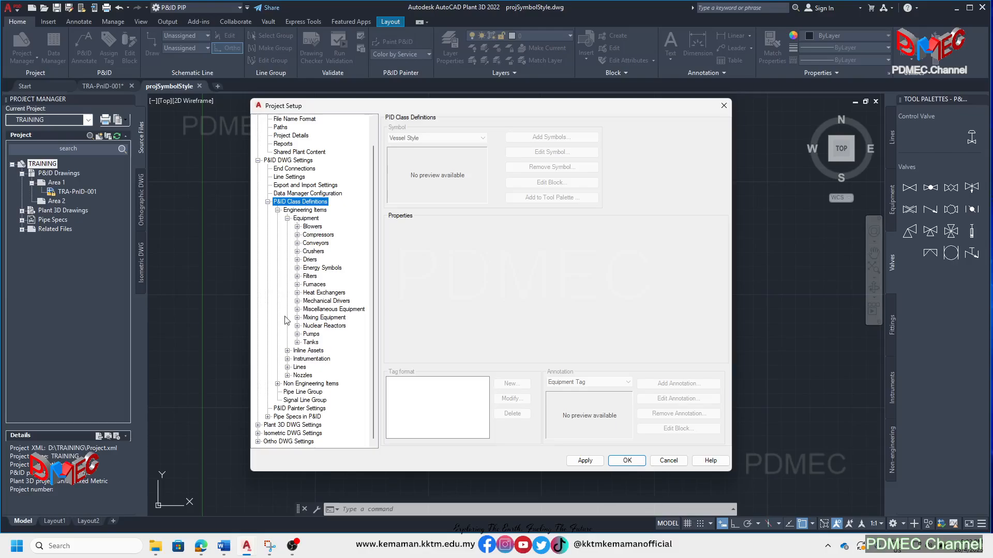
left_click(287, 368)
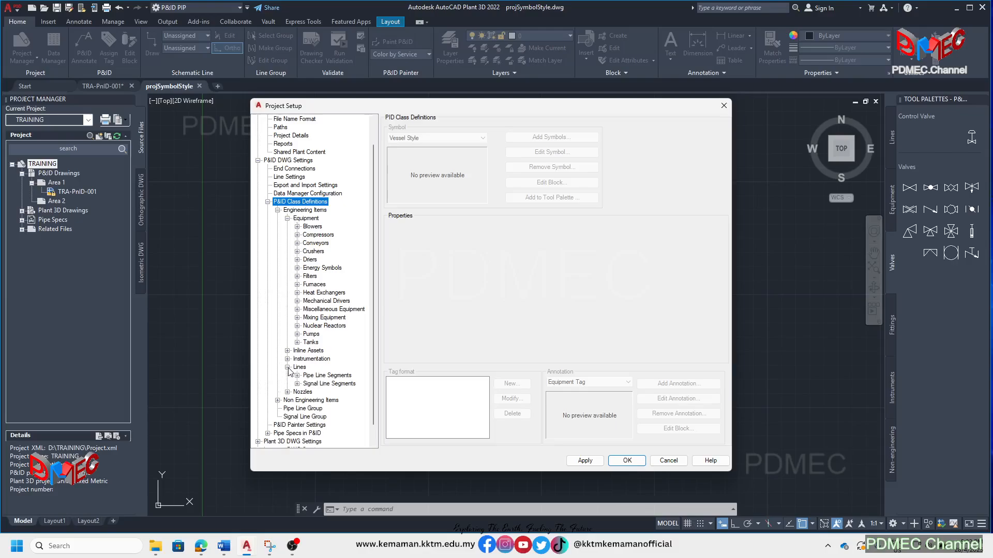
left_click(299, 368)
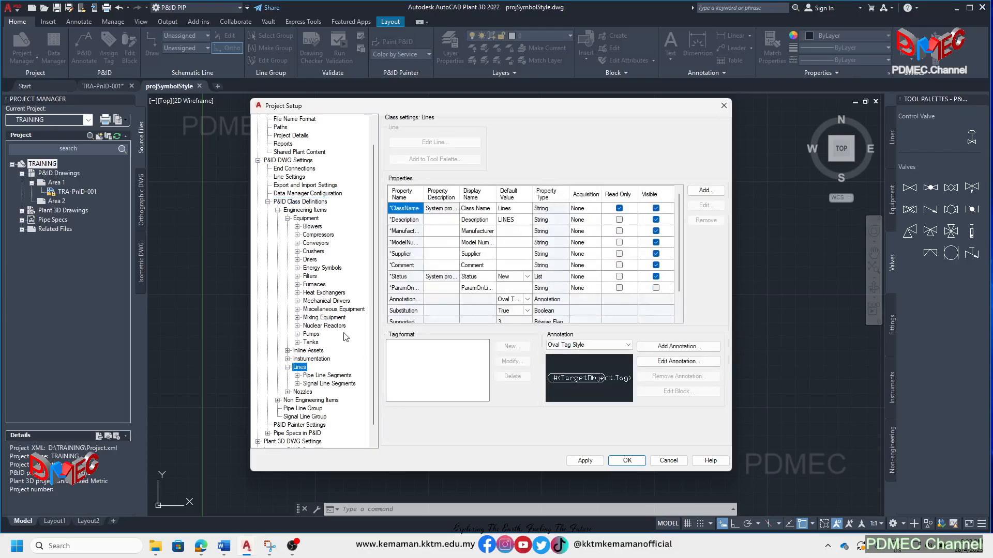
left_click(297, 376)
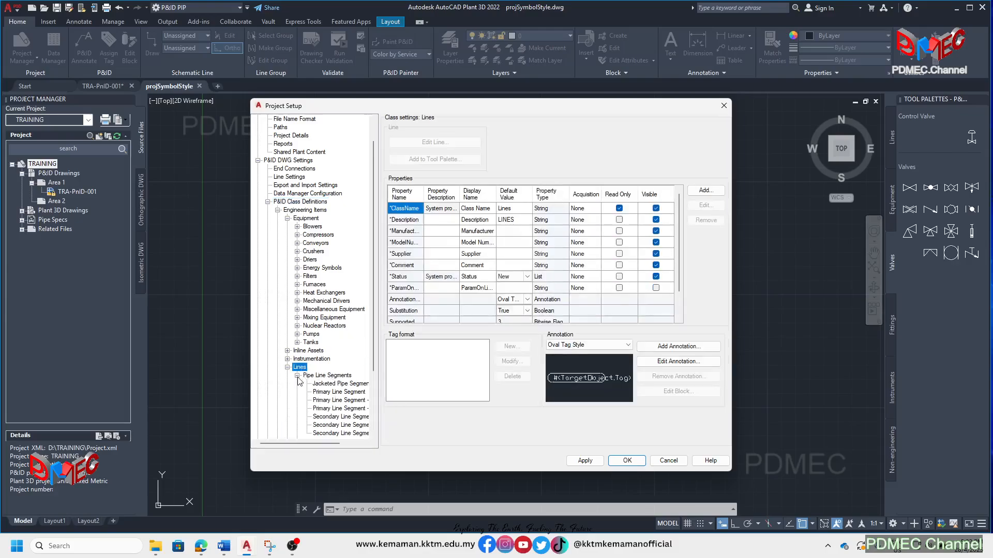
left_click(318, 376)
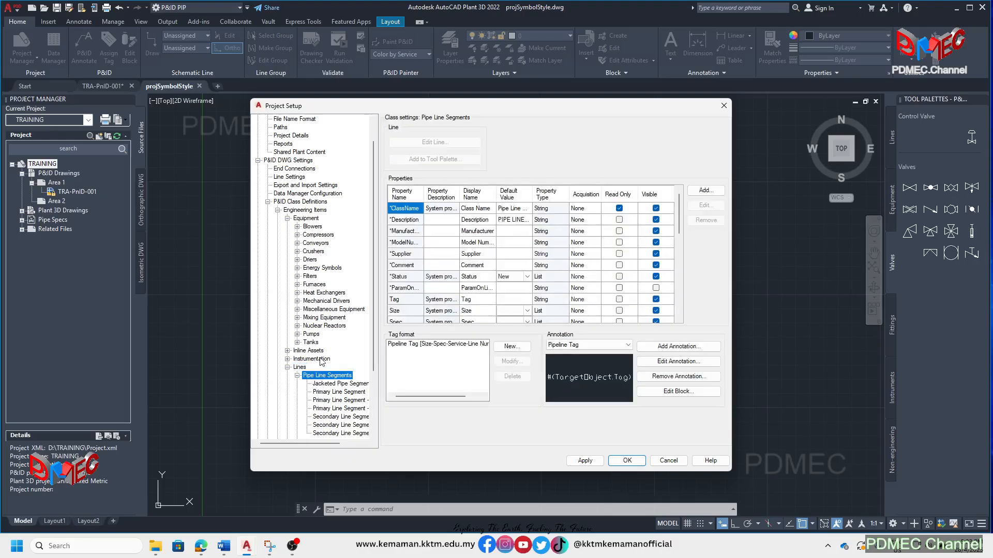
scroll(321, 362, "down", 3)
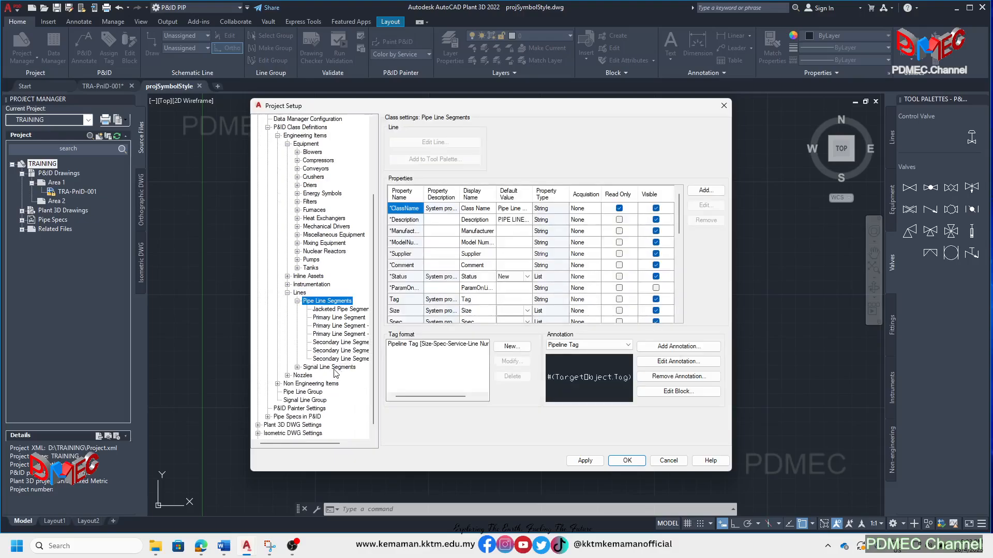
left_click(334, 368)
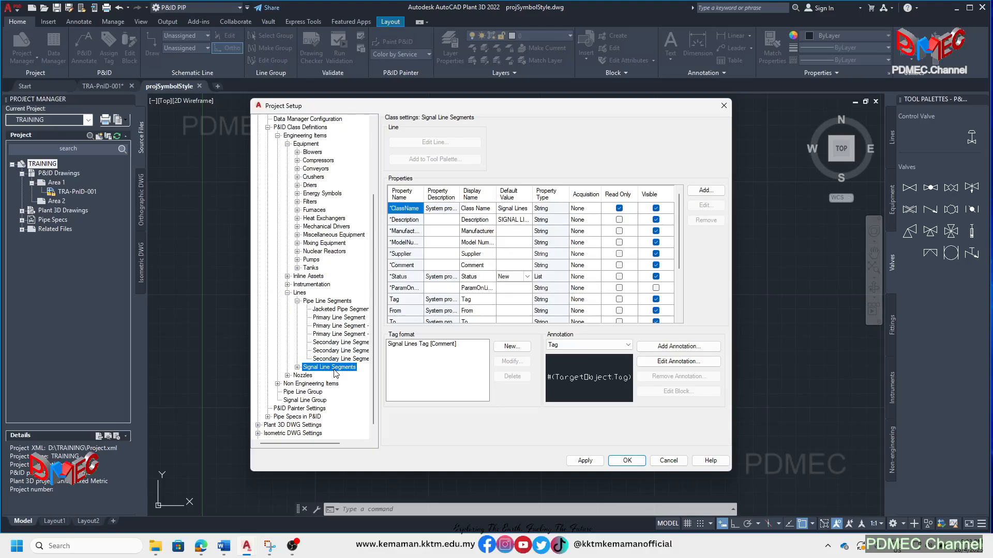
left_click(323, 301)
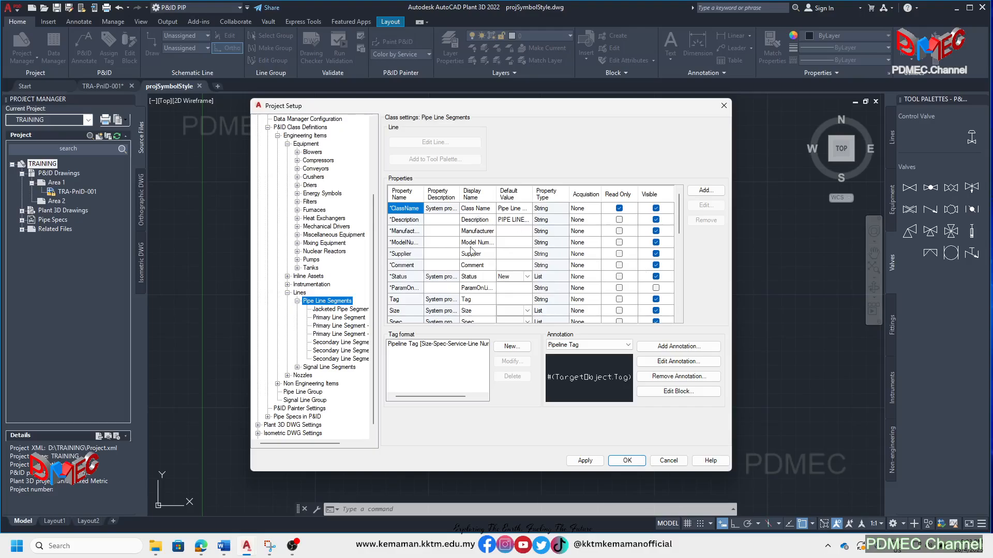
Open the Pipeline Tag format of Pipe Line Segments for modification and reduce its number of subparts to 3.
left_click(437, 345)
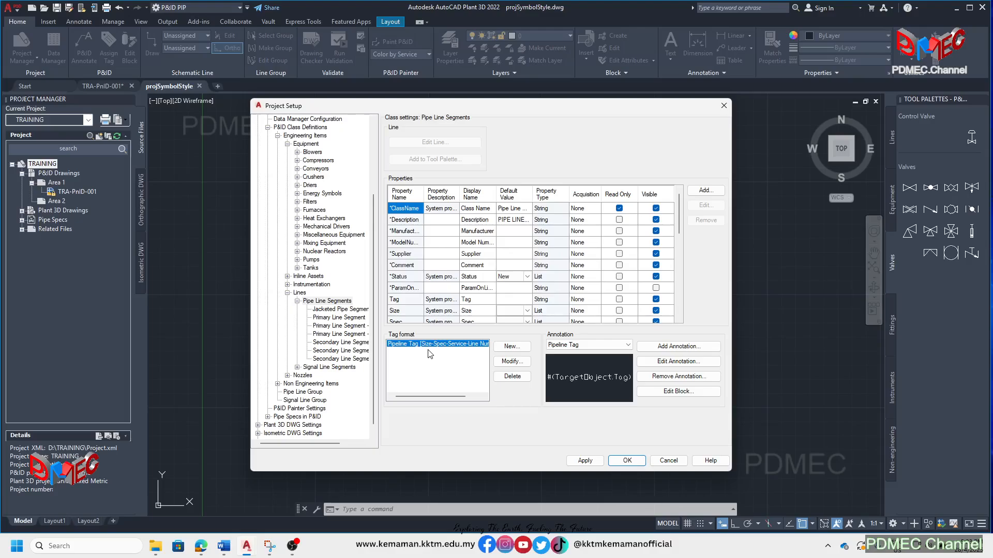
left_click(512, 362)
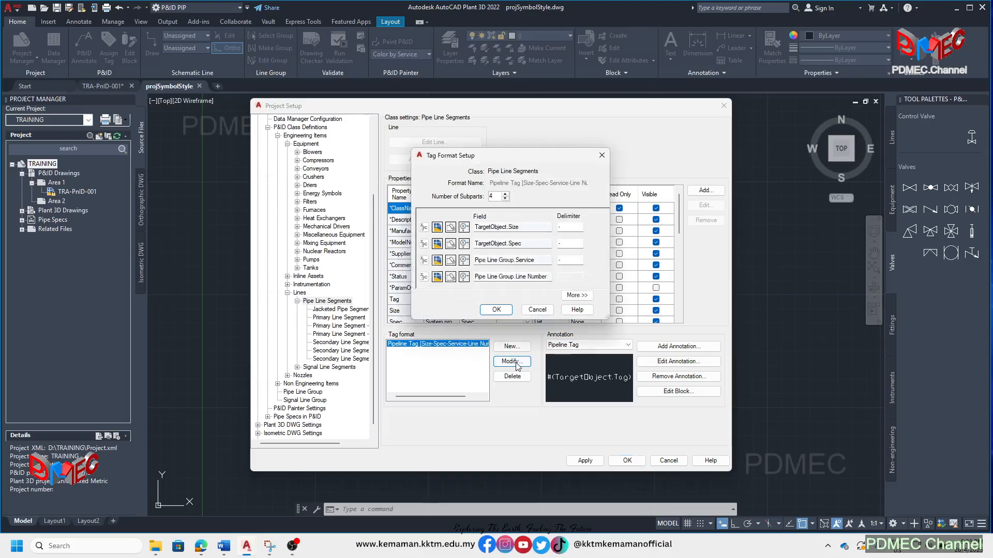
left_click(569, 260)
type("-")
left_click(486, 196)
left_click(506, 195)
left_click(505, 200)
left_click(505, 199)
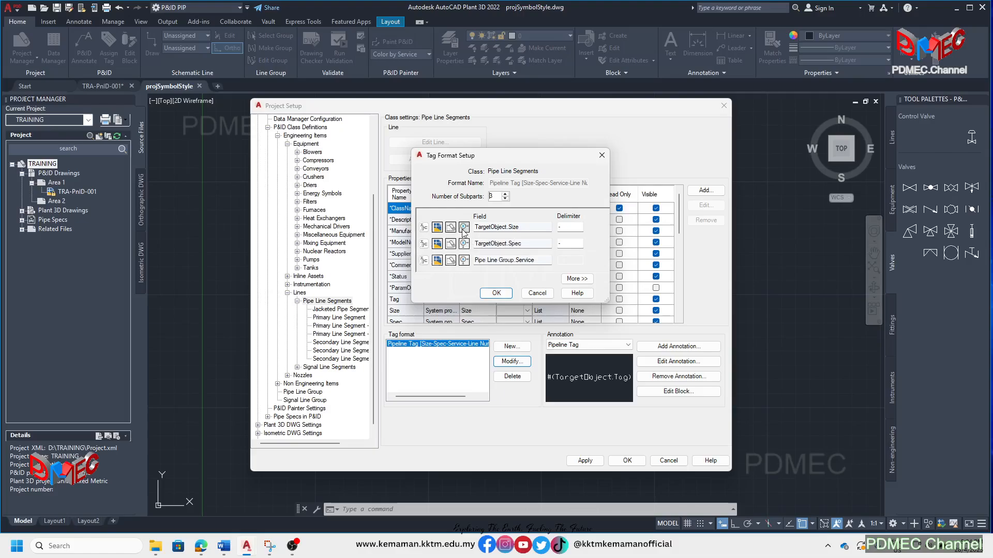
Open the class property selection for the tag's second subpart and examine the properties available for Pipe Line Segments.
left_click(518, 227)
left_click_drag(518, 227, 487, 227)
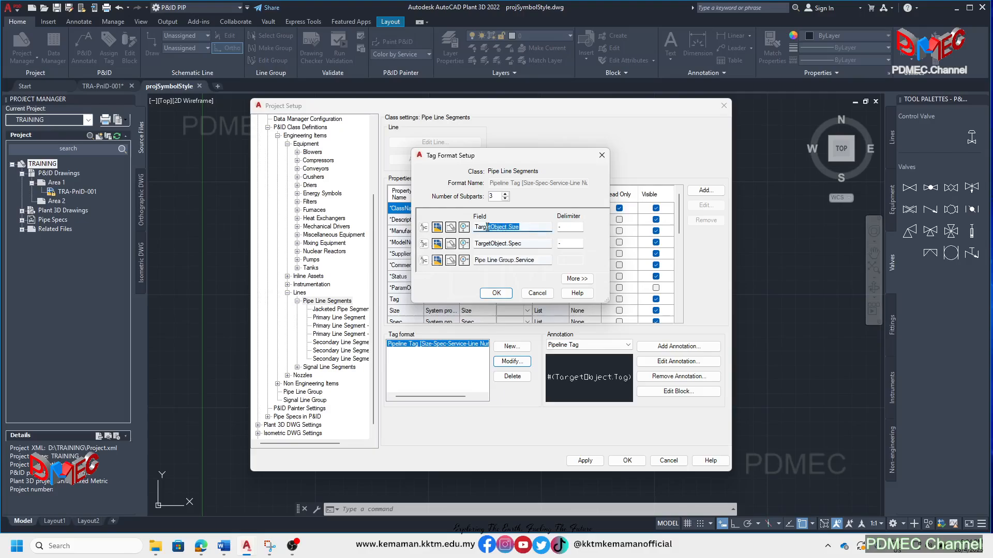
left_click(521, 244)
left_click_drag(522, 243, 473, 245)
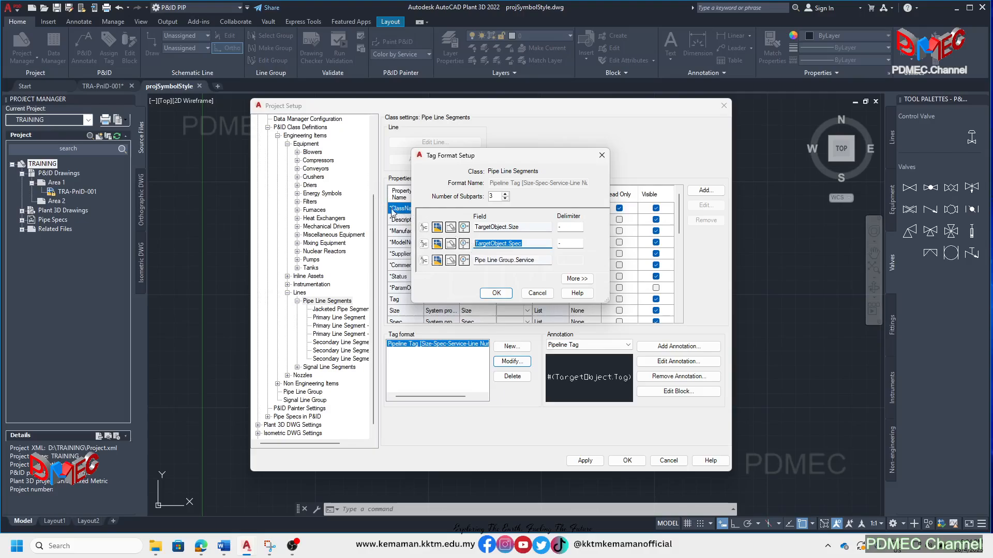
left_click(424, 244)
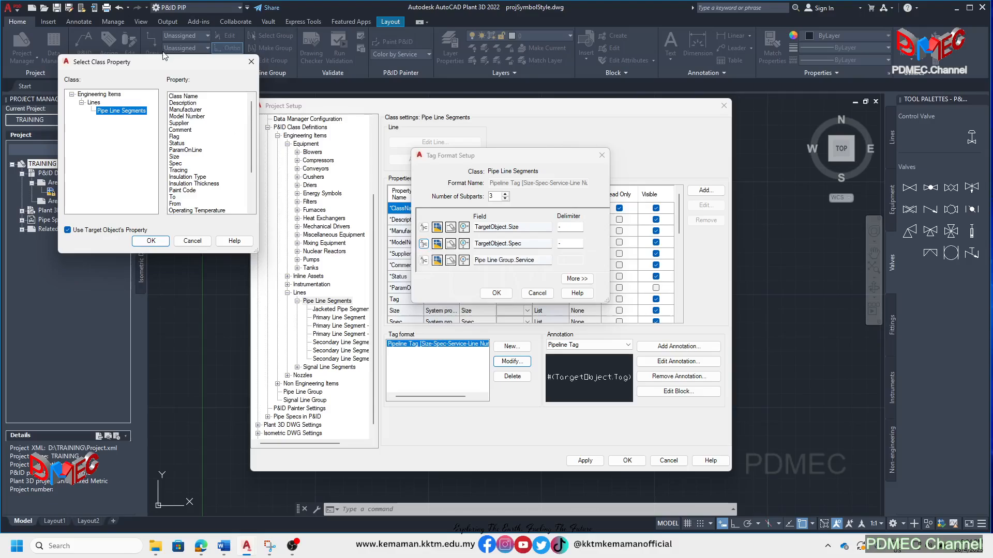
left_click_drag(158, 65, 269, 99)
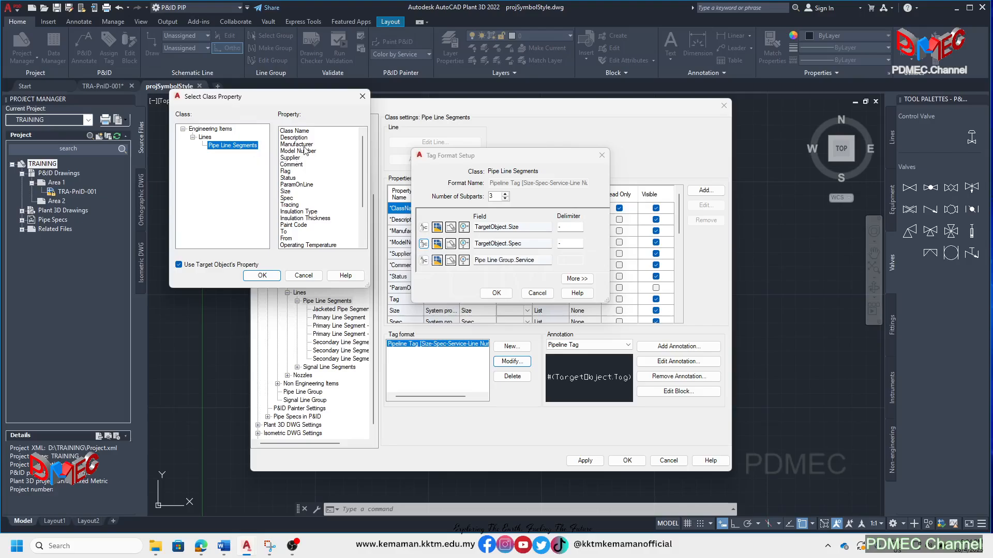
scroll(308, 151, "down", 2)
scroll(315, 178, "down", 1)
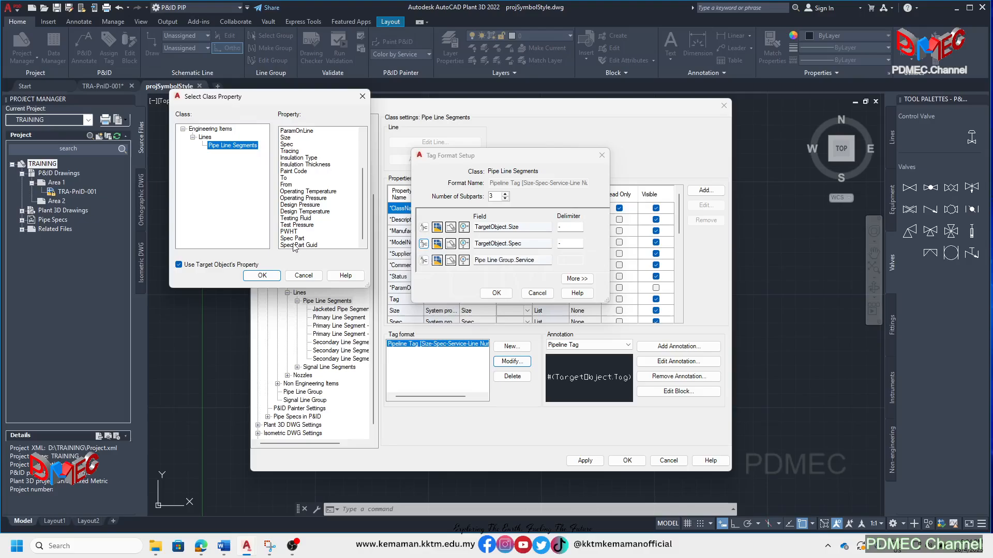
scroll(293, 247, "up", 3)
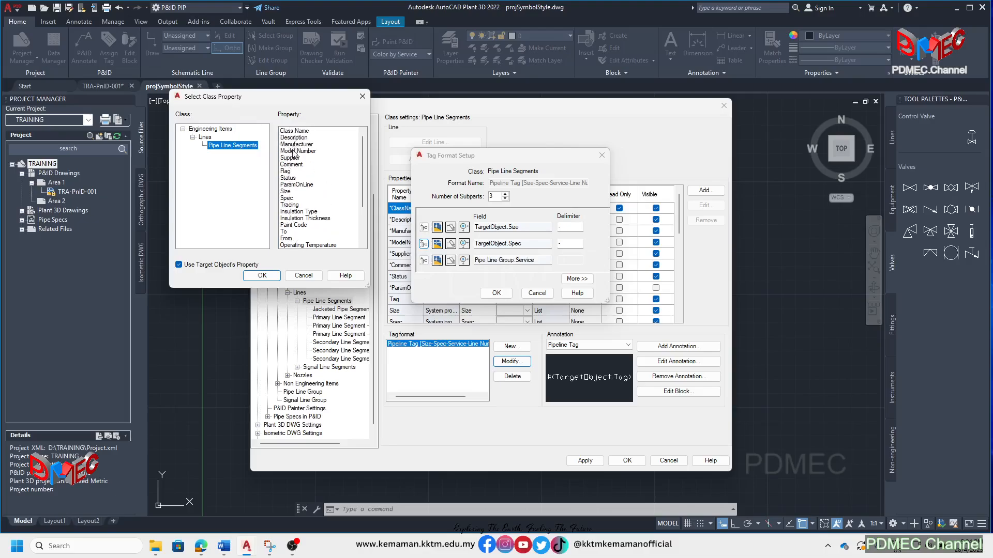
scroll(299, 172, "down", 3)
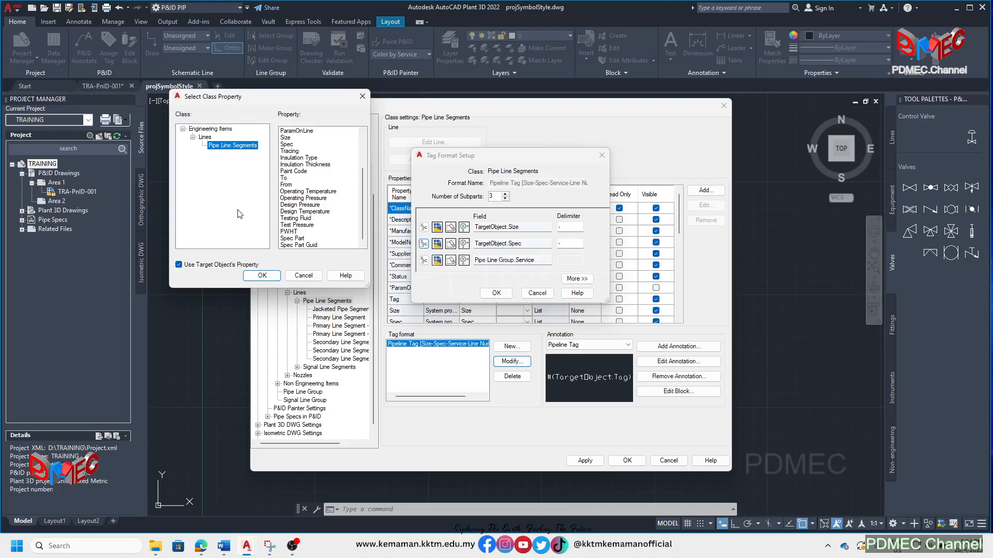
Turn off the use of the target object's property and assign the Pipe Line Group's Service property to the second subpart.
left_click(179, 265)
left_click(179, 265)
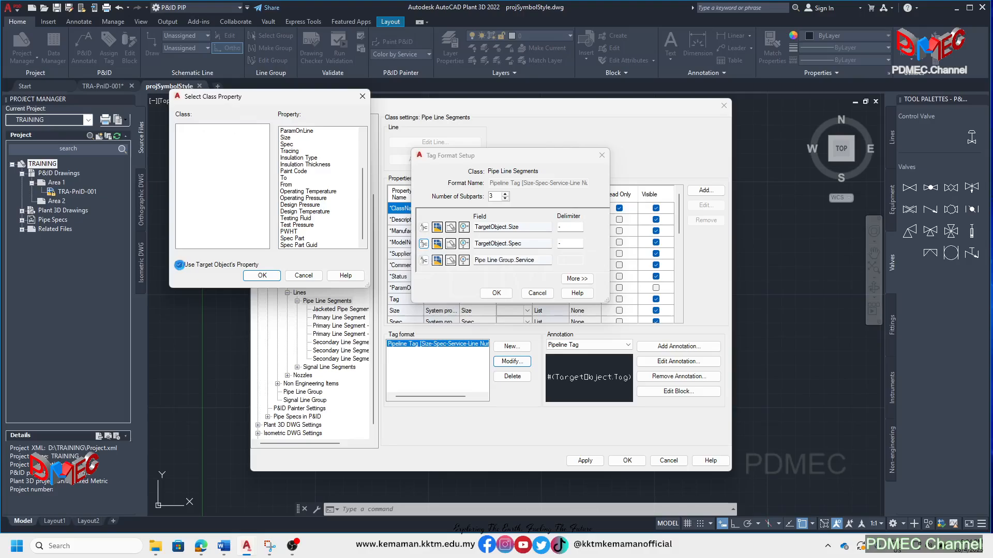
left_click(179, 265)
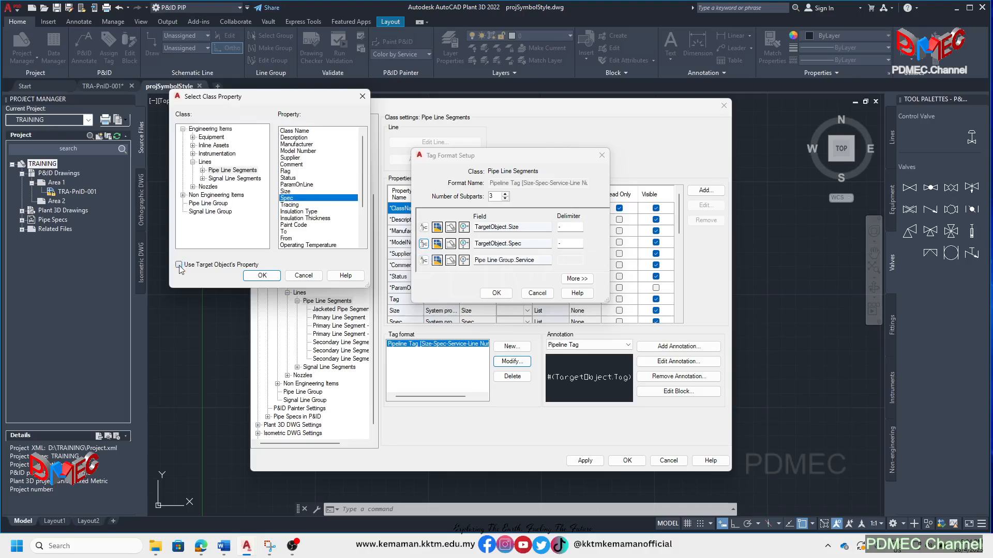
left_click(209, 197)
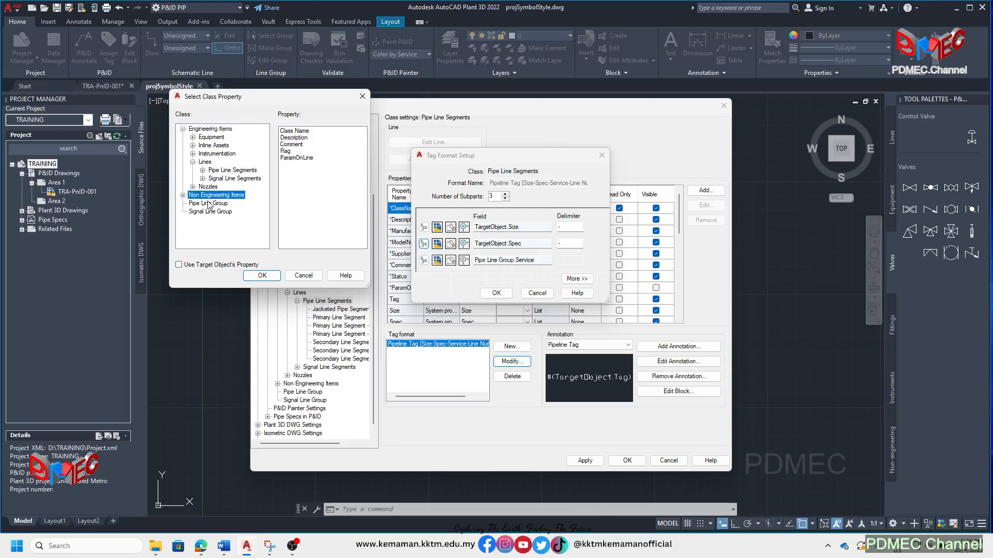
left_click(205, 213)
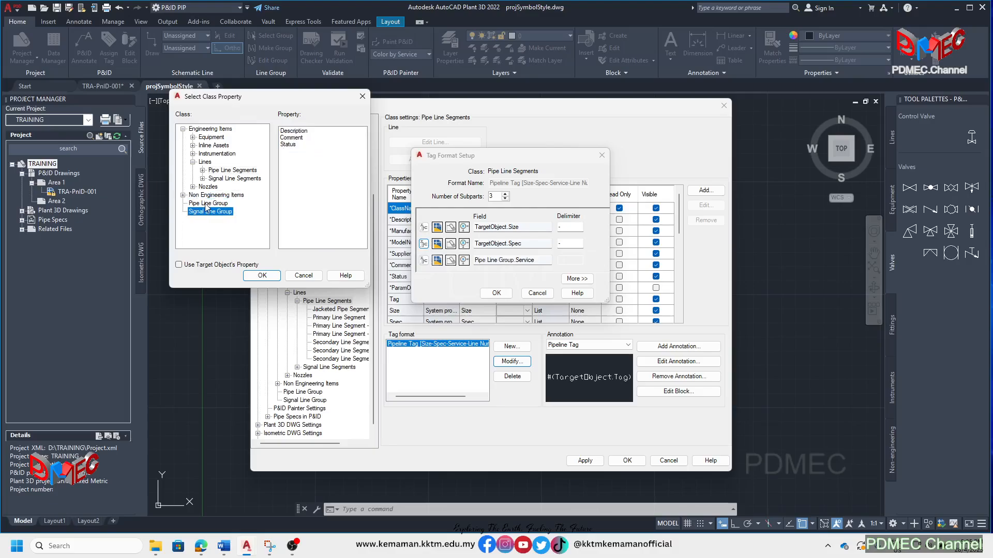
left_click(207, 205)
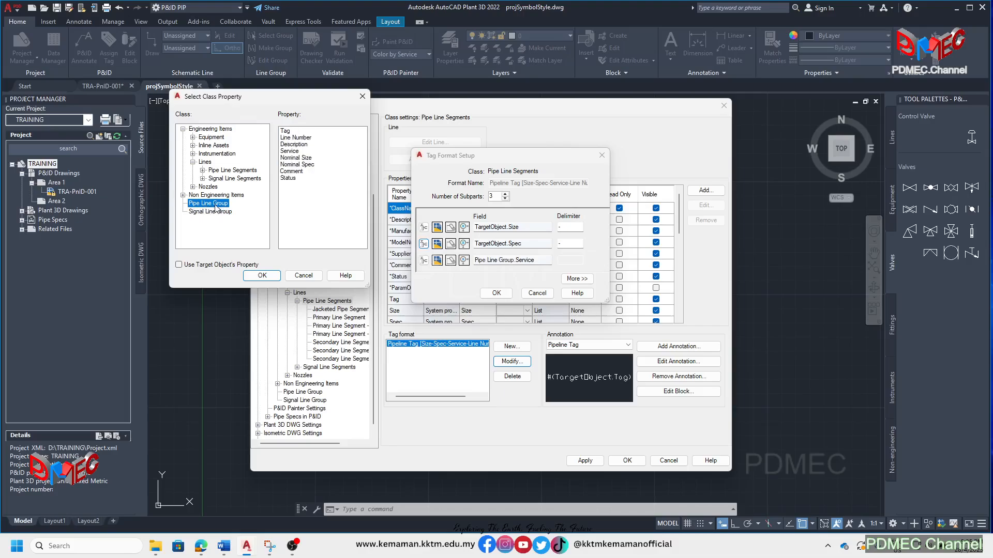
left_click(290, 152)
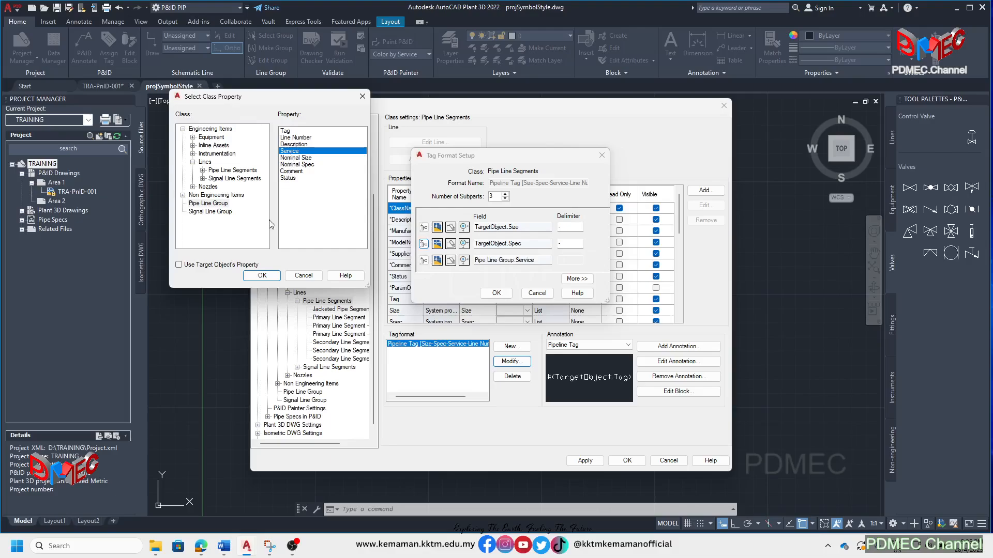
left_click(262, 278)
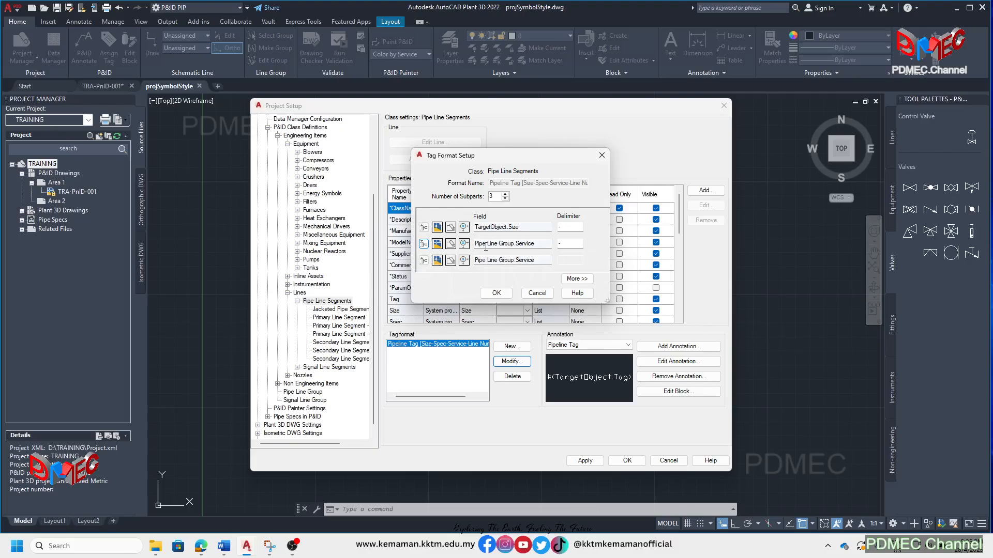
Assign the Pipe Line Group's Line Number property to the third subpart of the pipeline tag.
left_click(423, 261)
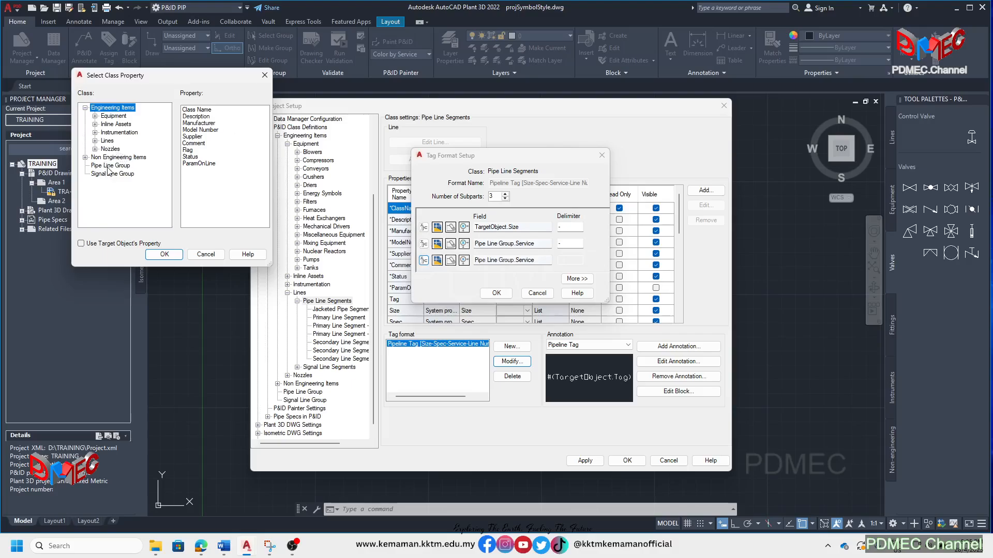
left_click(108, 142)
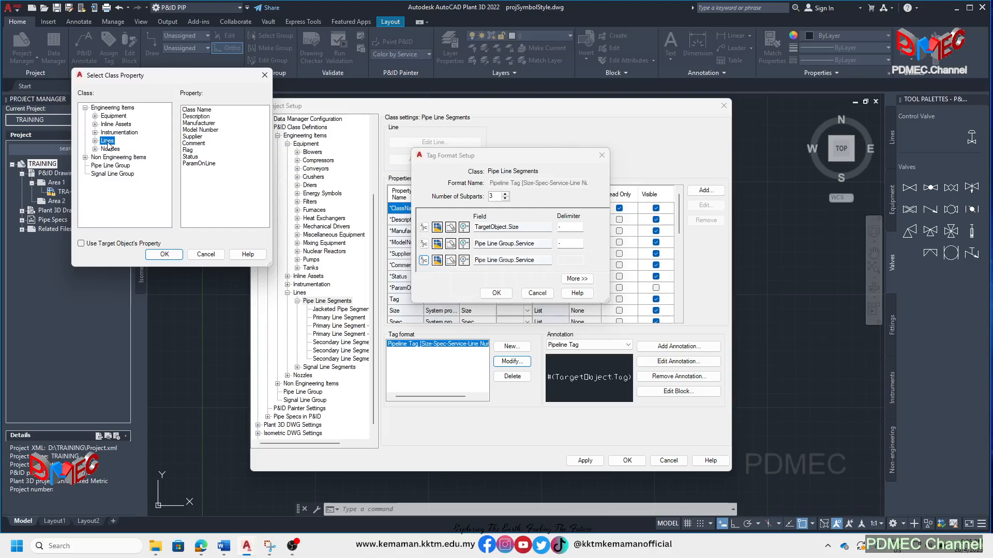
left_click(96, 141)
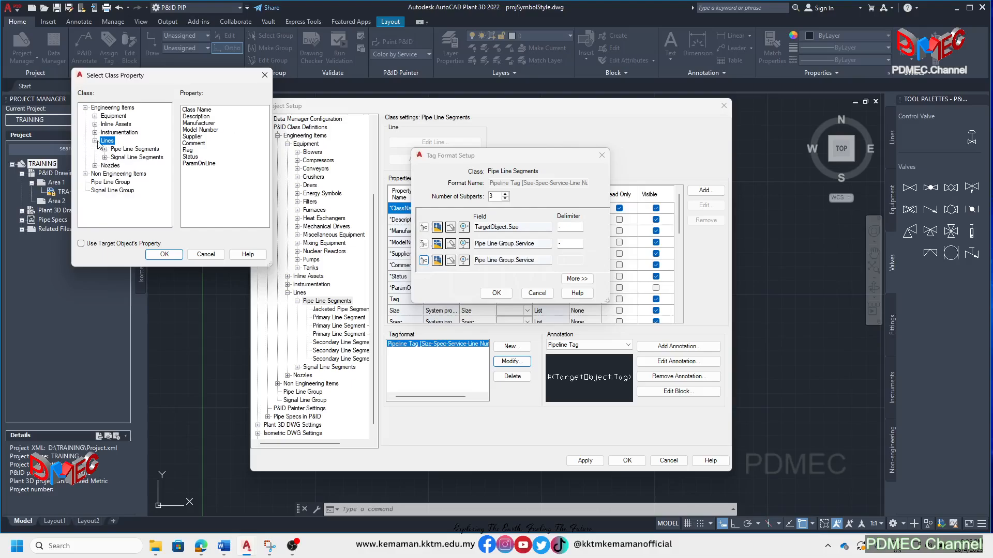
left_click(136, 150)
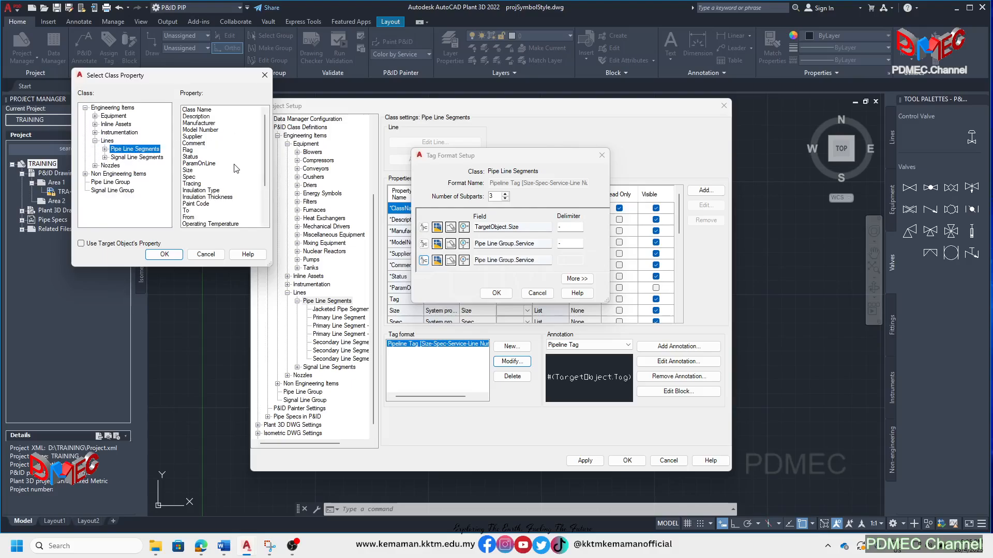
scroll(236, 169, "down", 3)
left_click(130, 158)
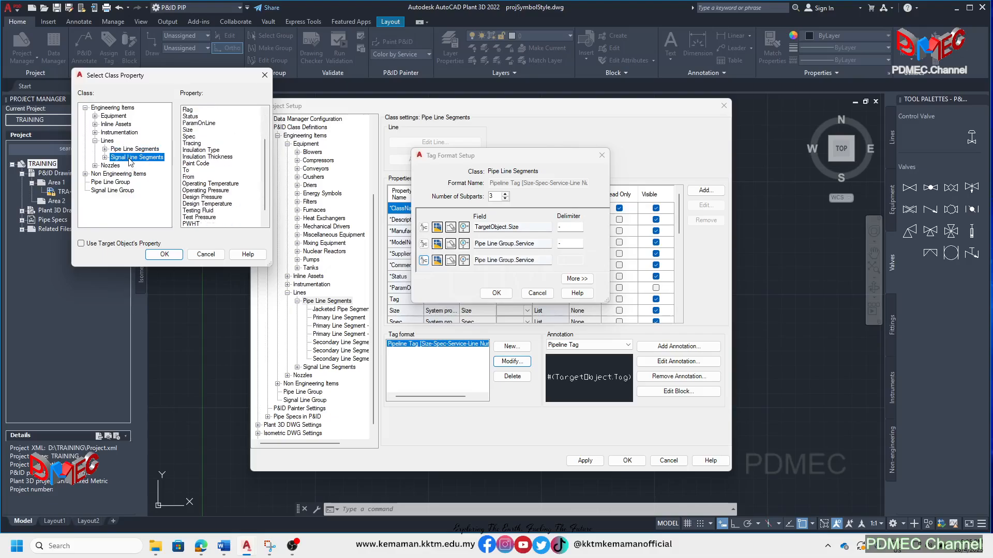
left_click(132, 149)
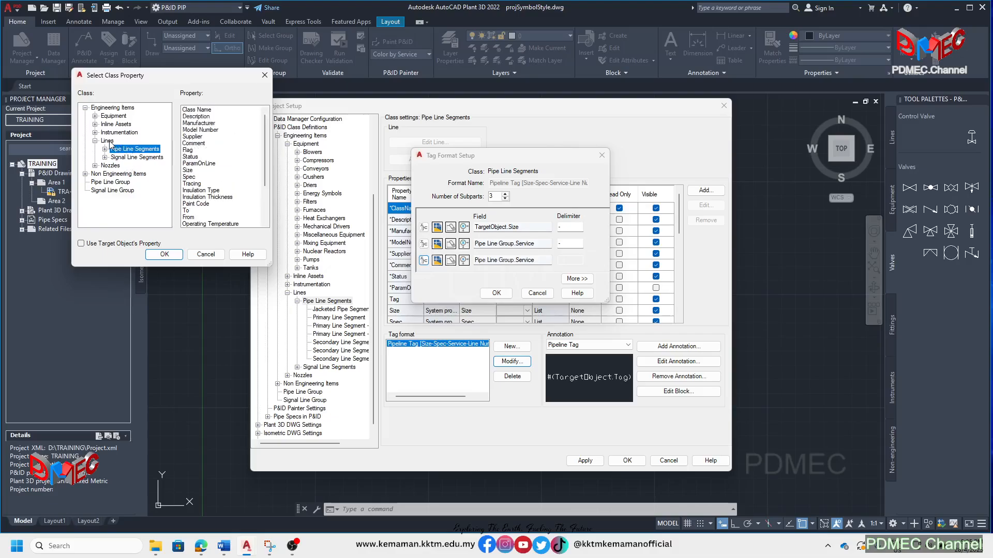
scroll(226, 162, "down", 3)
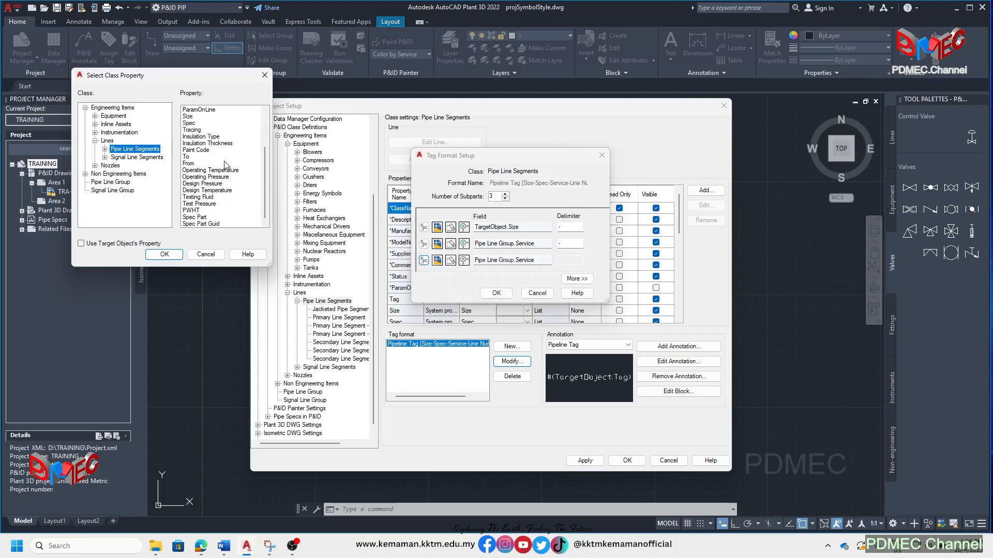
left_click(107, 183)
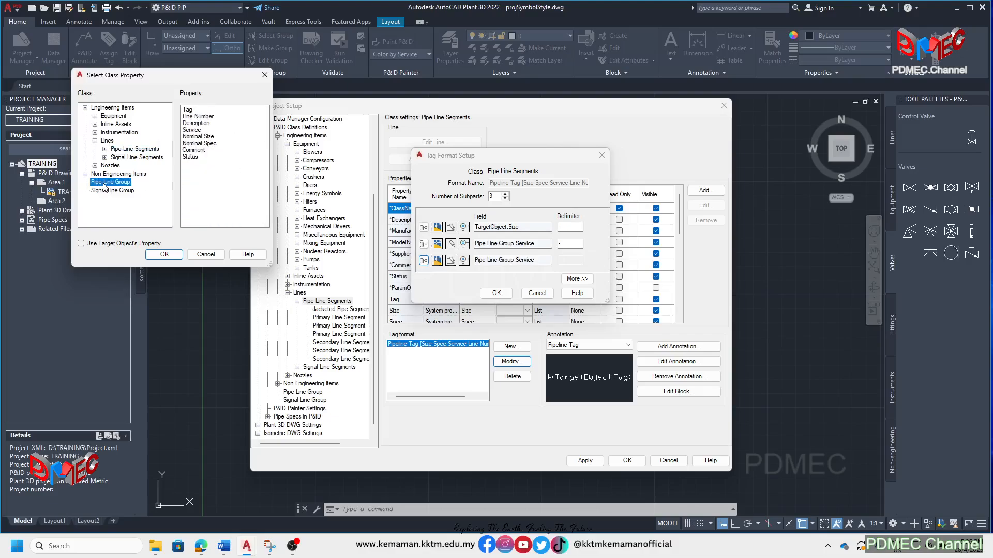
left_click(200, 117)
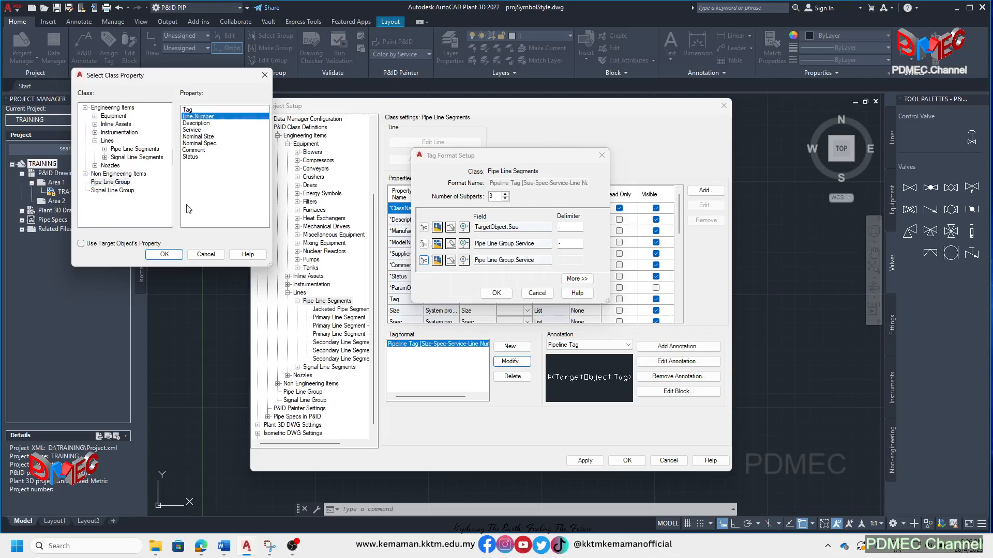
left_click(164, 254)
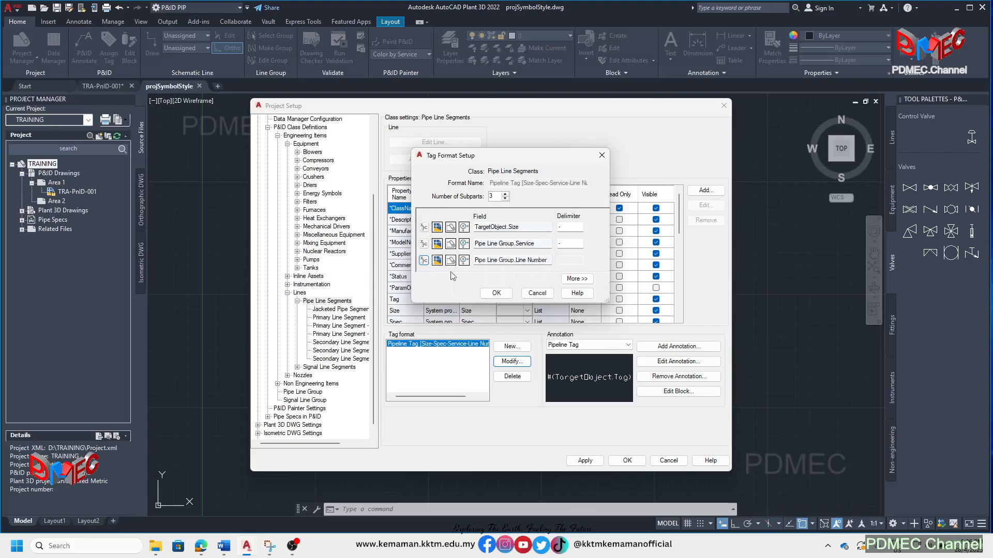
Accept the modified Pipeline Tag format, apply the project settings and close the project setup.
left_click(493, 295)
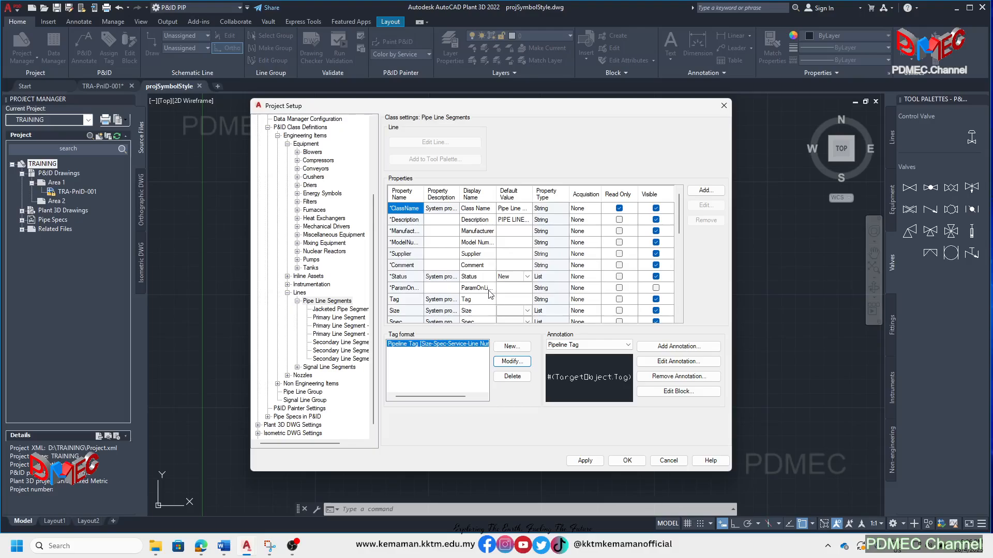
left_click(585, 461)
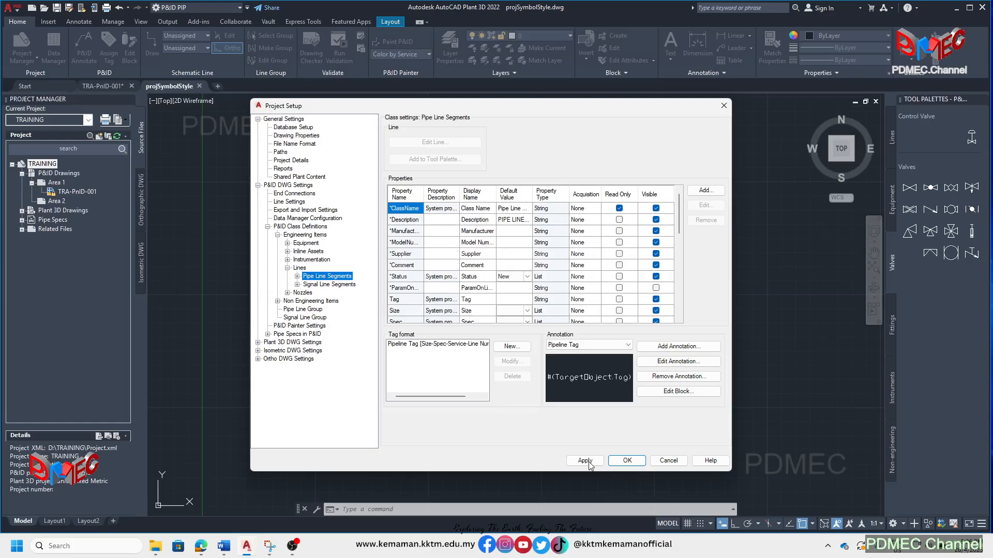
left_click(619, 460)
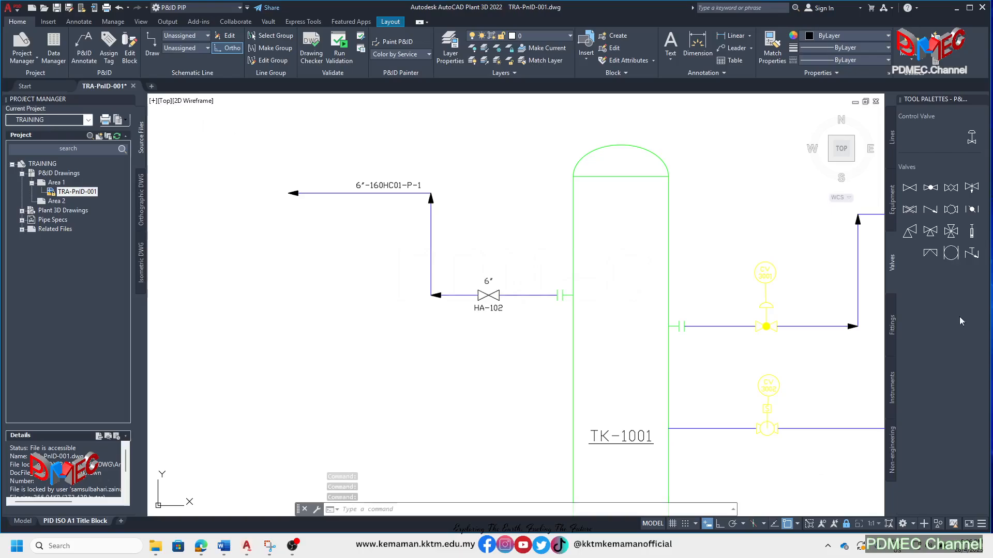
Fill in the tag of the lower pipe line leaving TK-1001 with size 4", service CC and line number 2.
scroll(626, 329, "down", 3)
middle_click_drag(769, 372, 714, 349)
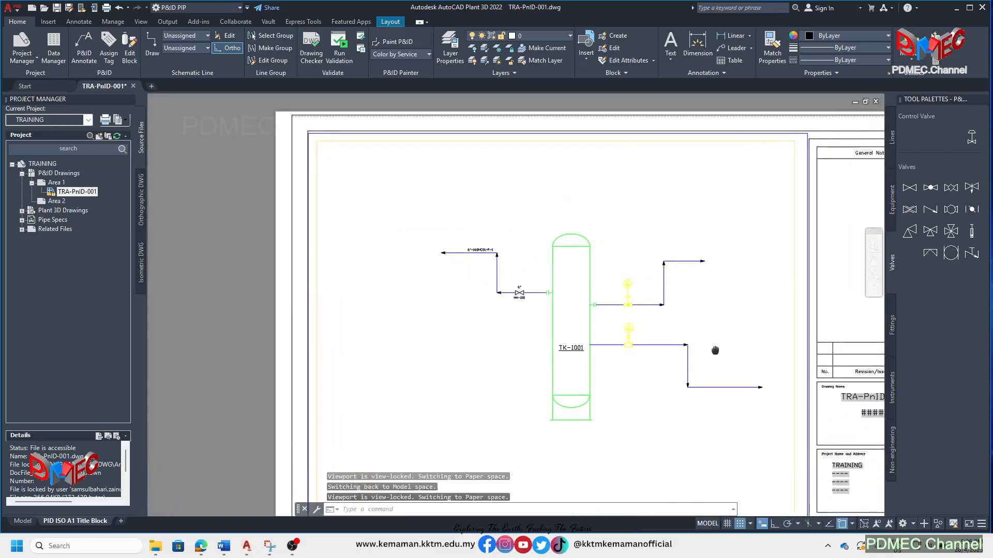
left_click(653, 344)
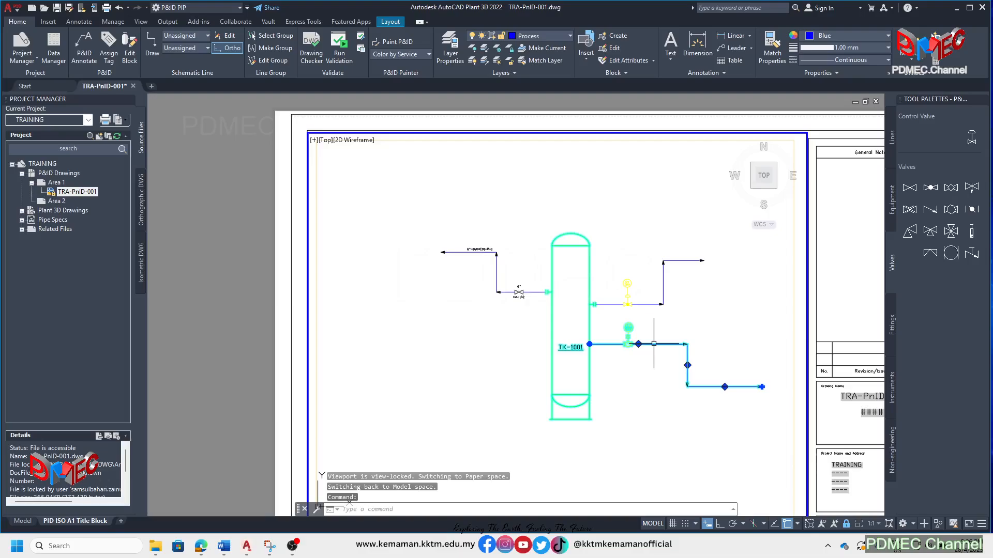
right_click(654, 343)
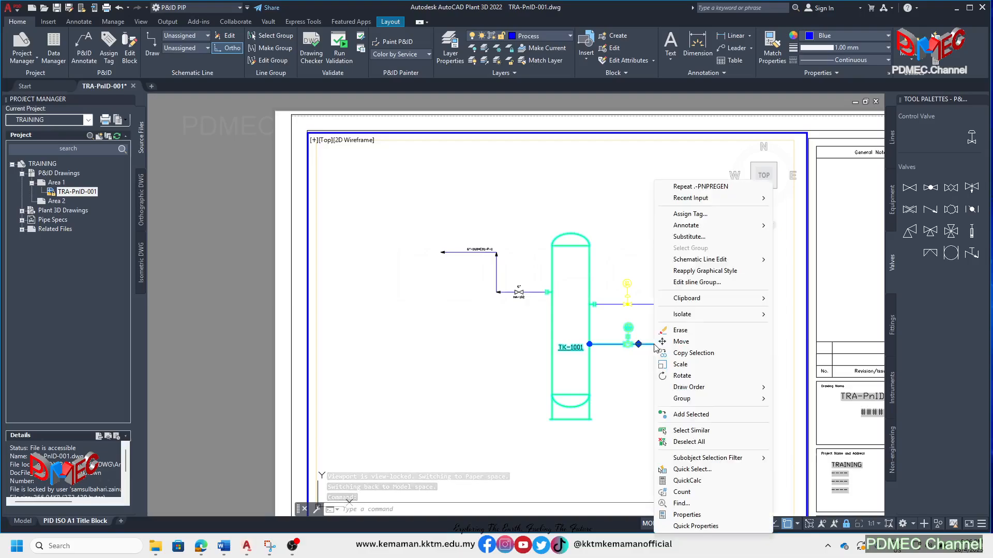
left_click(691, 215)
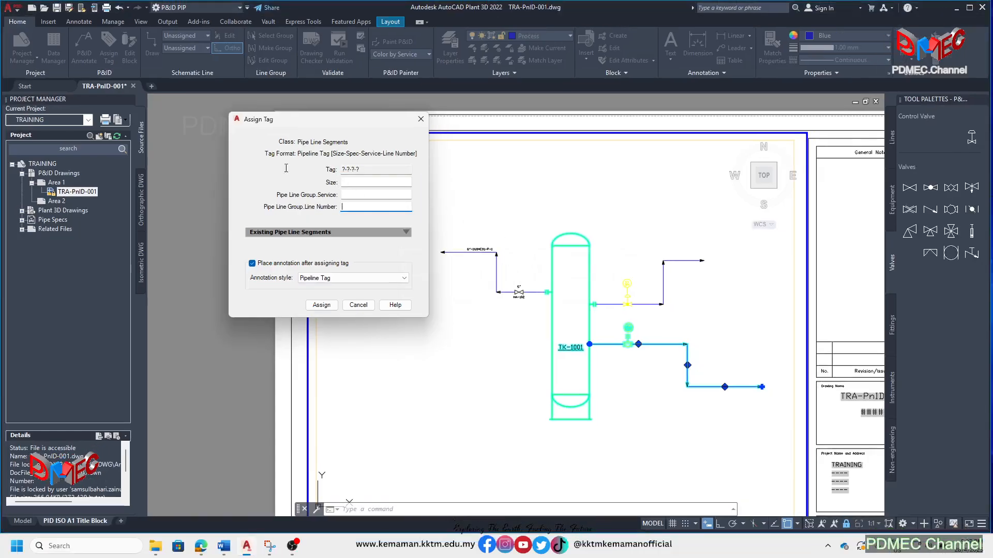
left_click(372, 183)
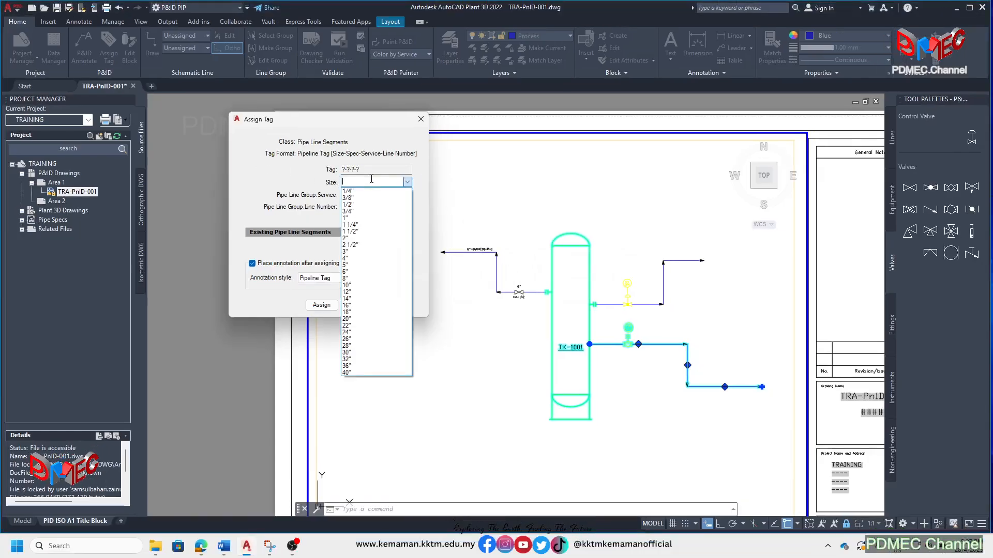
left_click(356, 259)
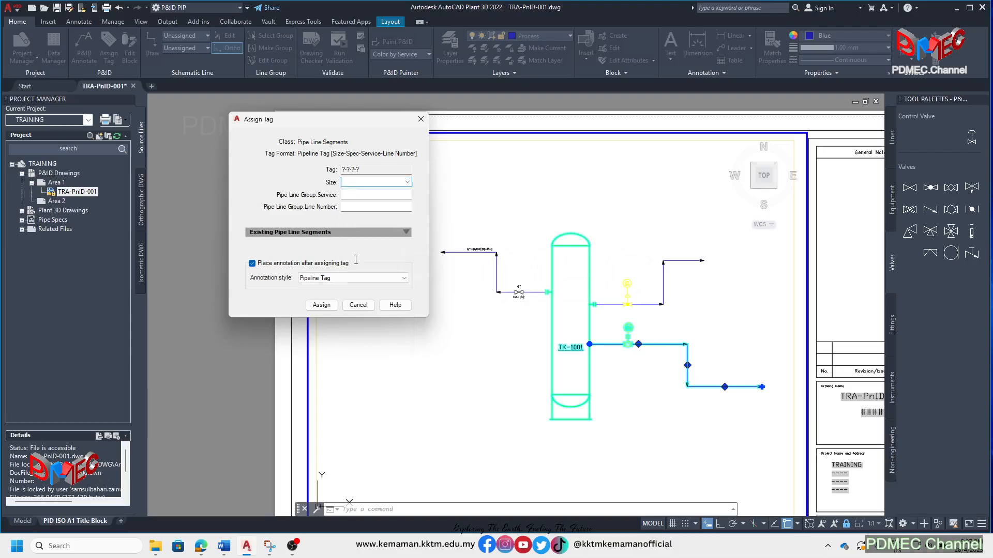
left_click(362, 194)
left_click(363, 244)
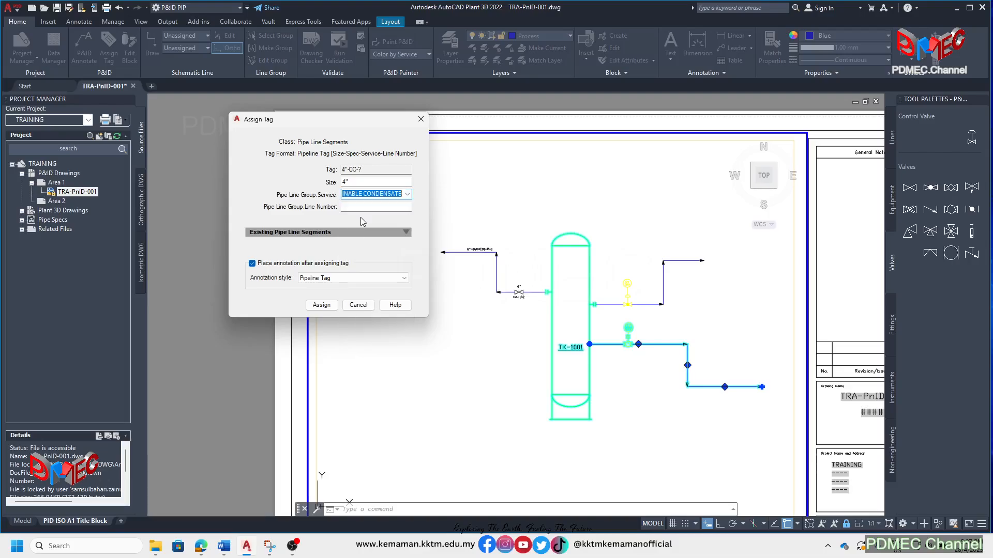
left_click(362, 206)
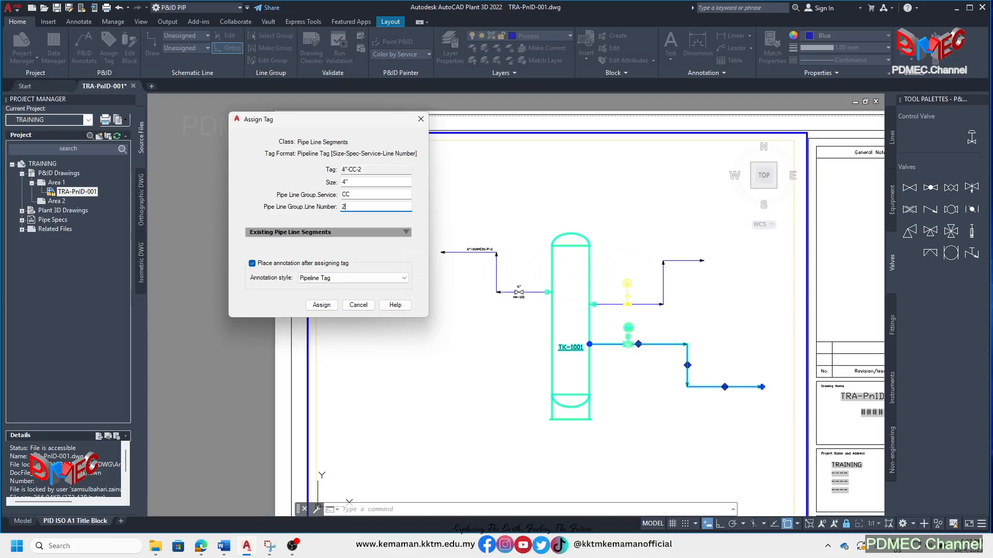
Assign the tag and place its annotation just above the pipe line's lowest horizontal run.
left_click(321, 305)
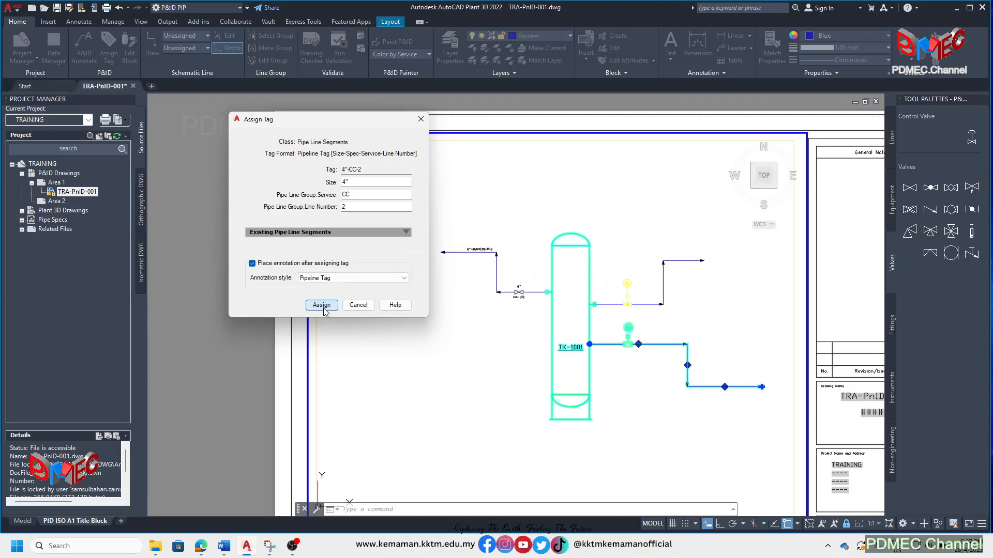
scroll(704, 377, "up", 2)
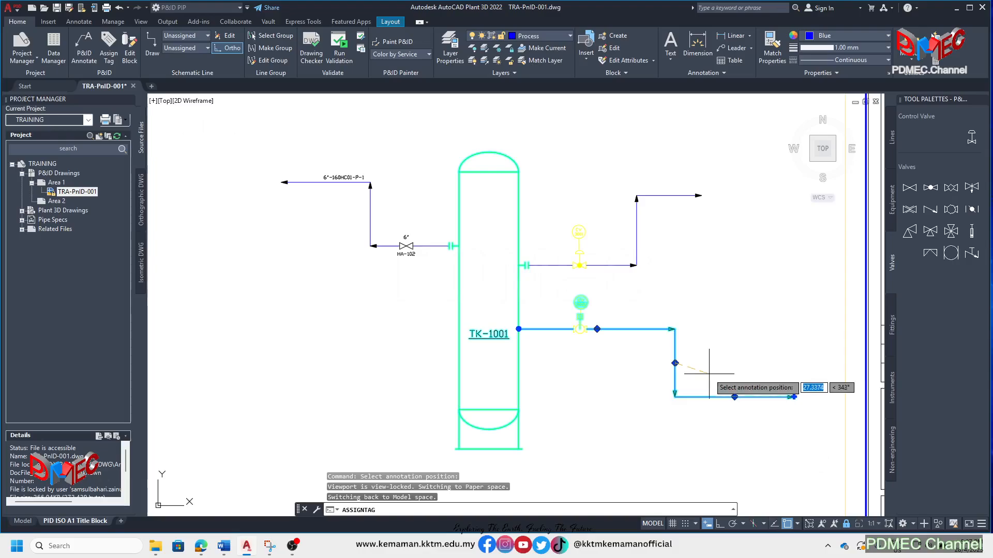
left_click(723, 389)
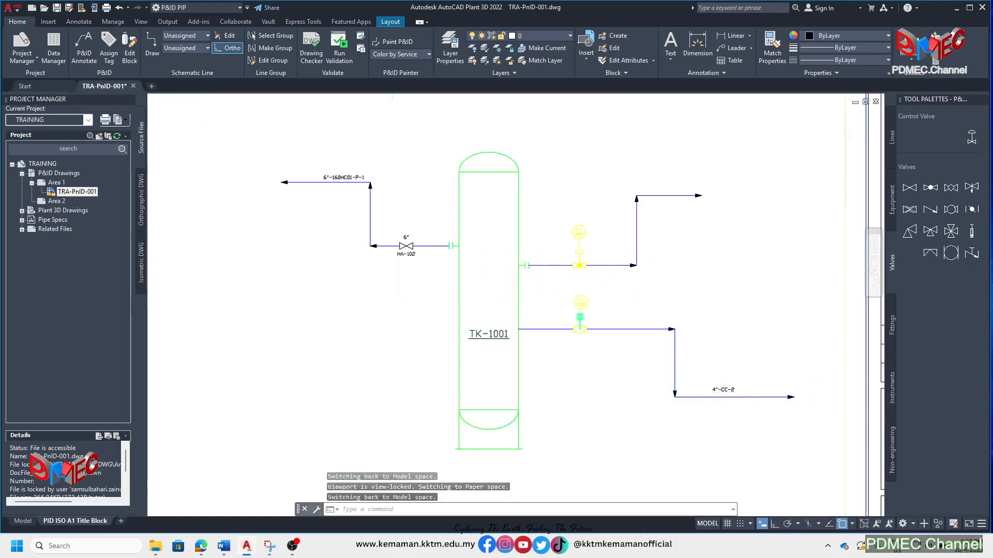
Reassign the tag of the valve HA-102 pipe line as 6"-P-1 and place its annotation beside the valve.
scroll(729, 406, "up", 2)
scroll(726, 438, "down", 4)
scroll(473, 256, "up", 6)
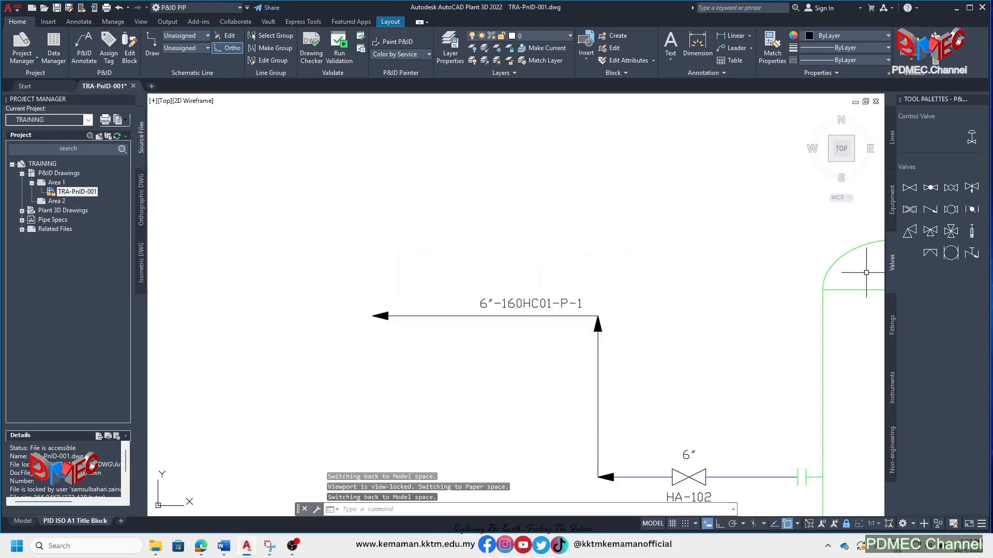
middle_click_drag(548, 321, 482, 264)
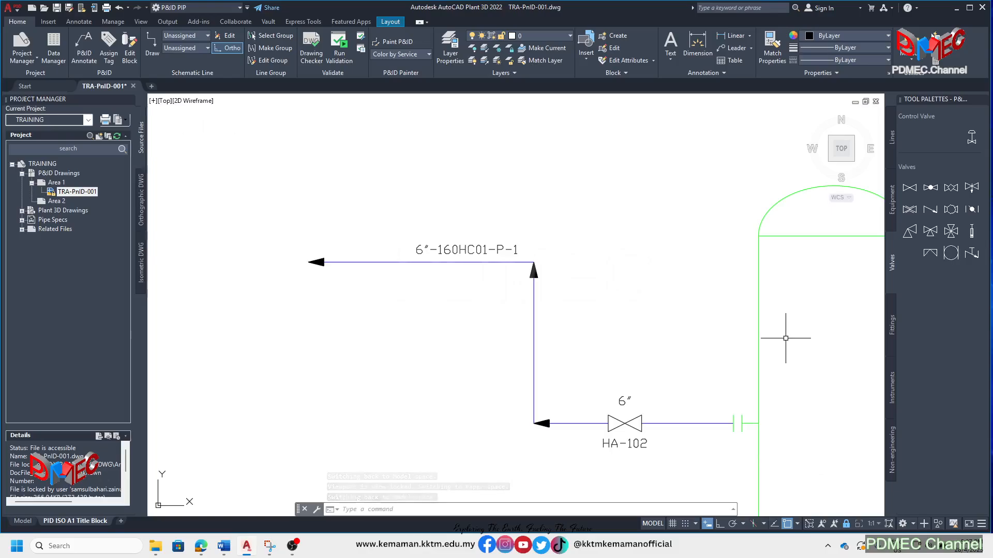
left_click(471, 261)
right_click(471, 262)
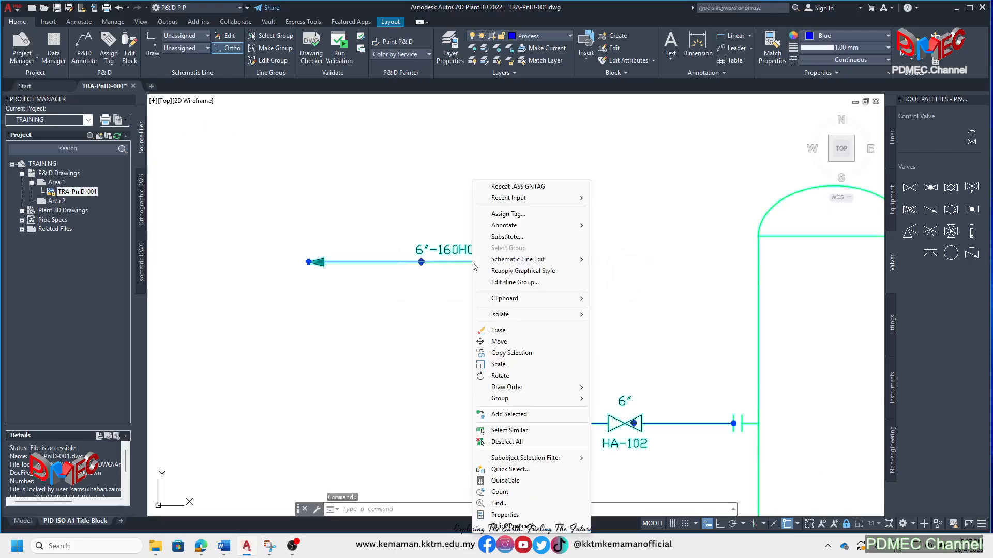
left_click(520, 217)
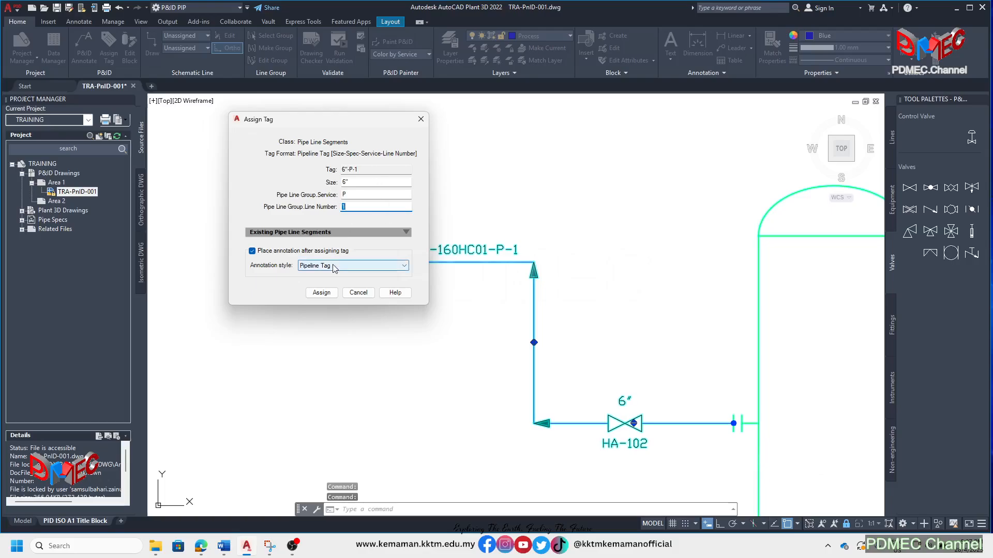
left_click(323, 292)
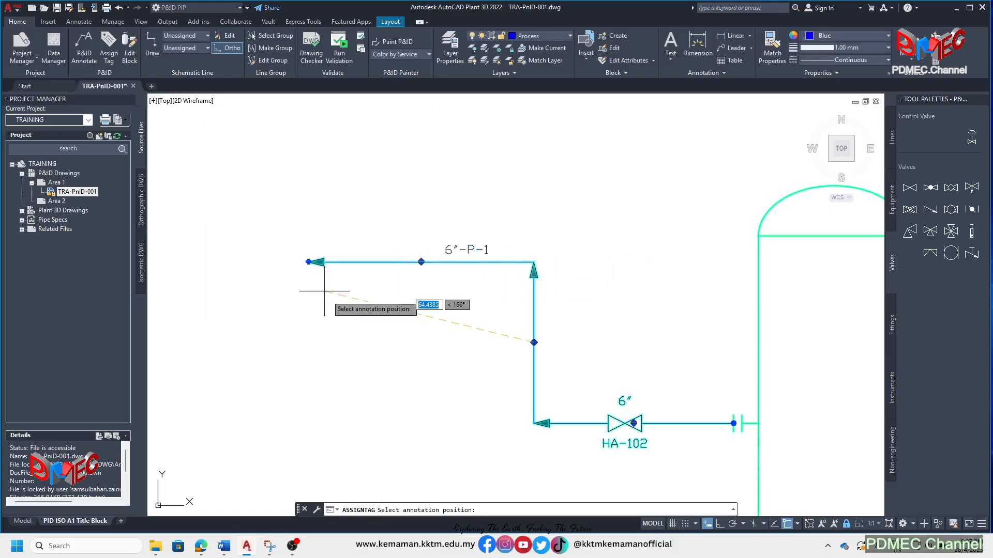
left_click(563, 397)
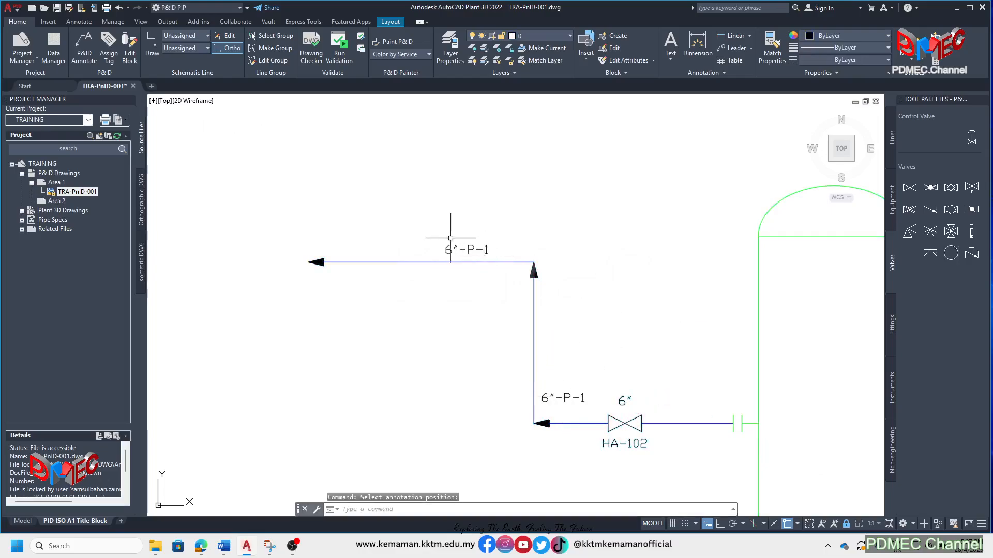
Delete the duplicate 6"-P-1 annotation beside valve HA-102.
left_click(563, 398)
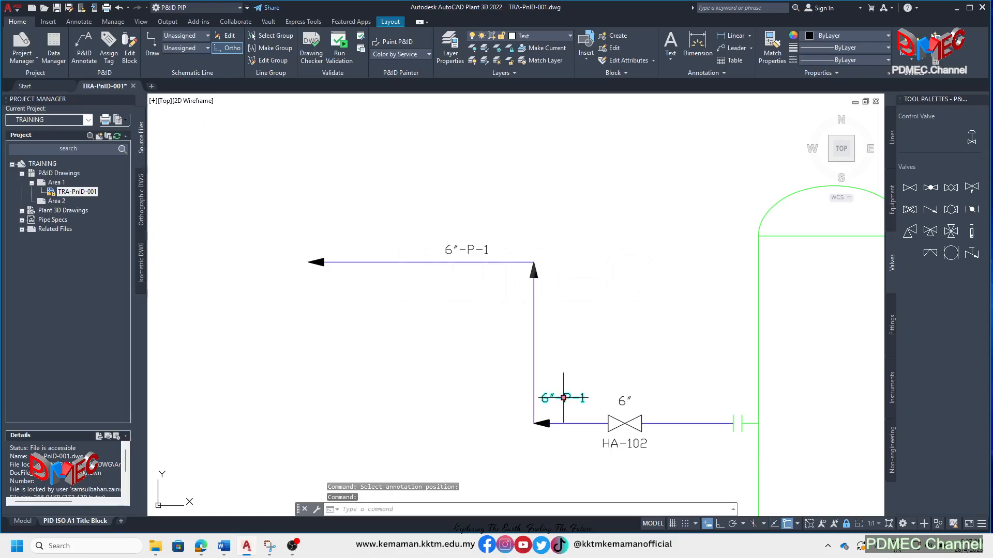
key("Delete")
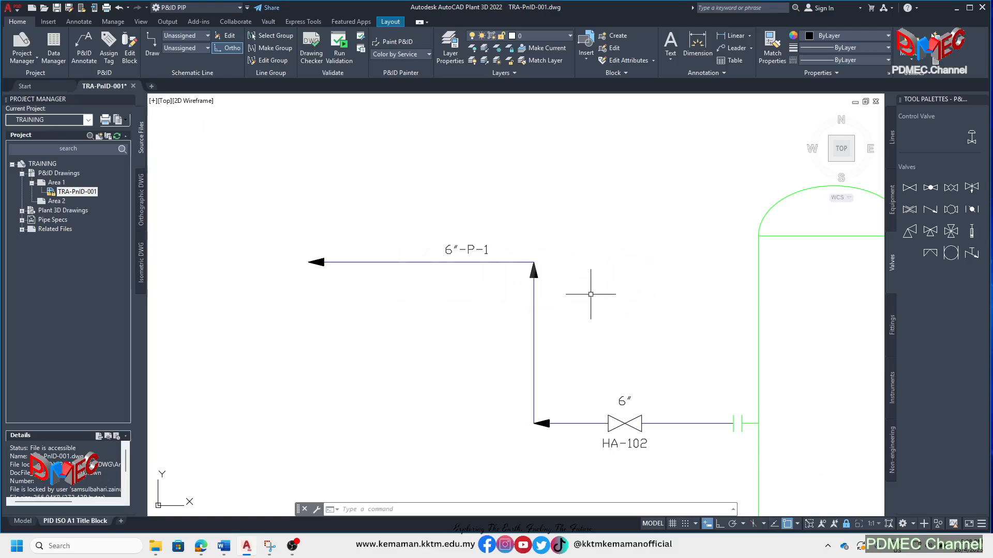
middle_click_drag(591, 292, 474, 242)
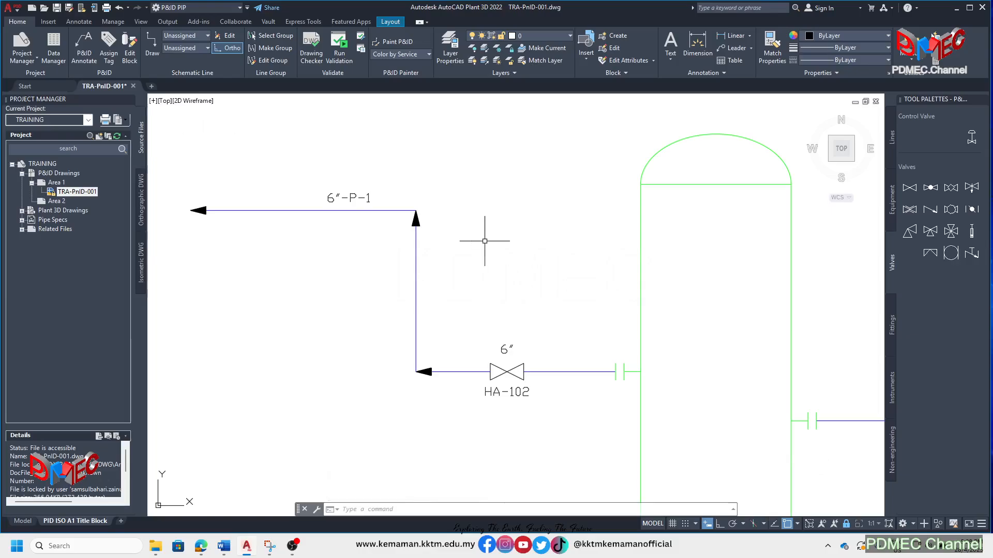
scroll(483, 239, "down", 6)
middle_click_drag(504, 247, 480, 264)
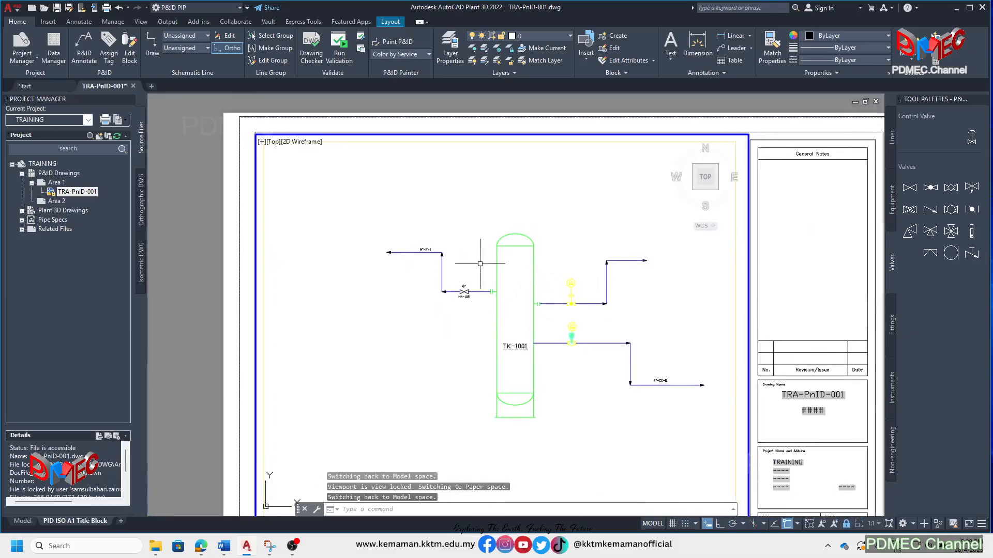